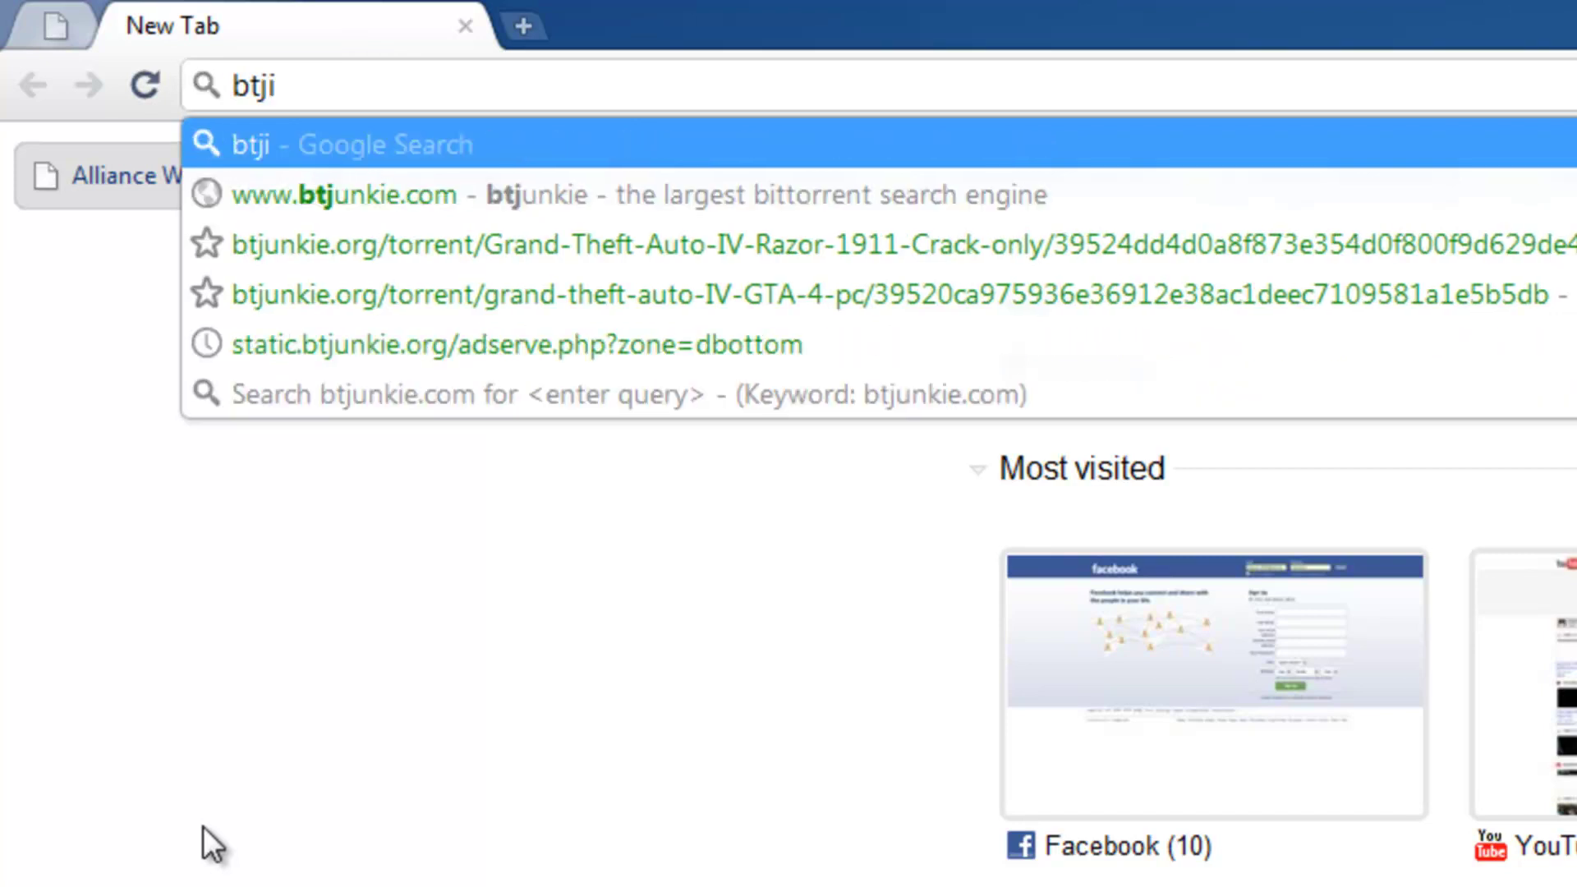
Correct the mistyped web address and open btjunkie.com
{"action": "key", "text": "BackSpace"}
{"action": "key", "text": "BackSpace"}
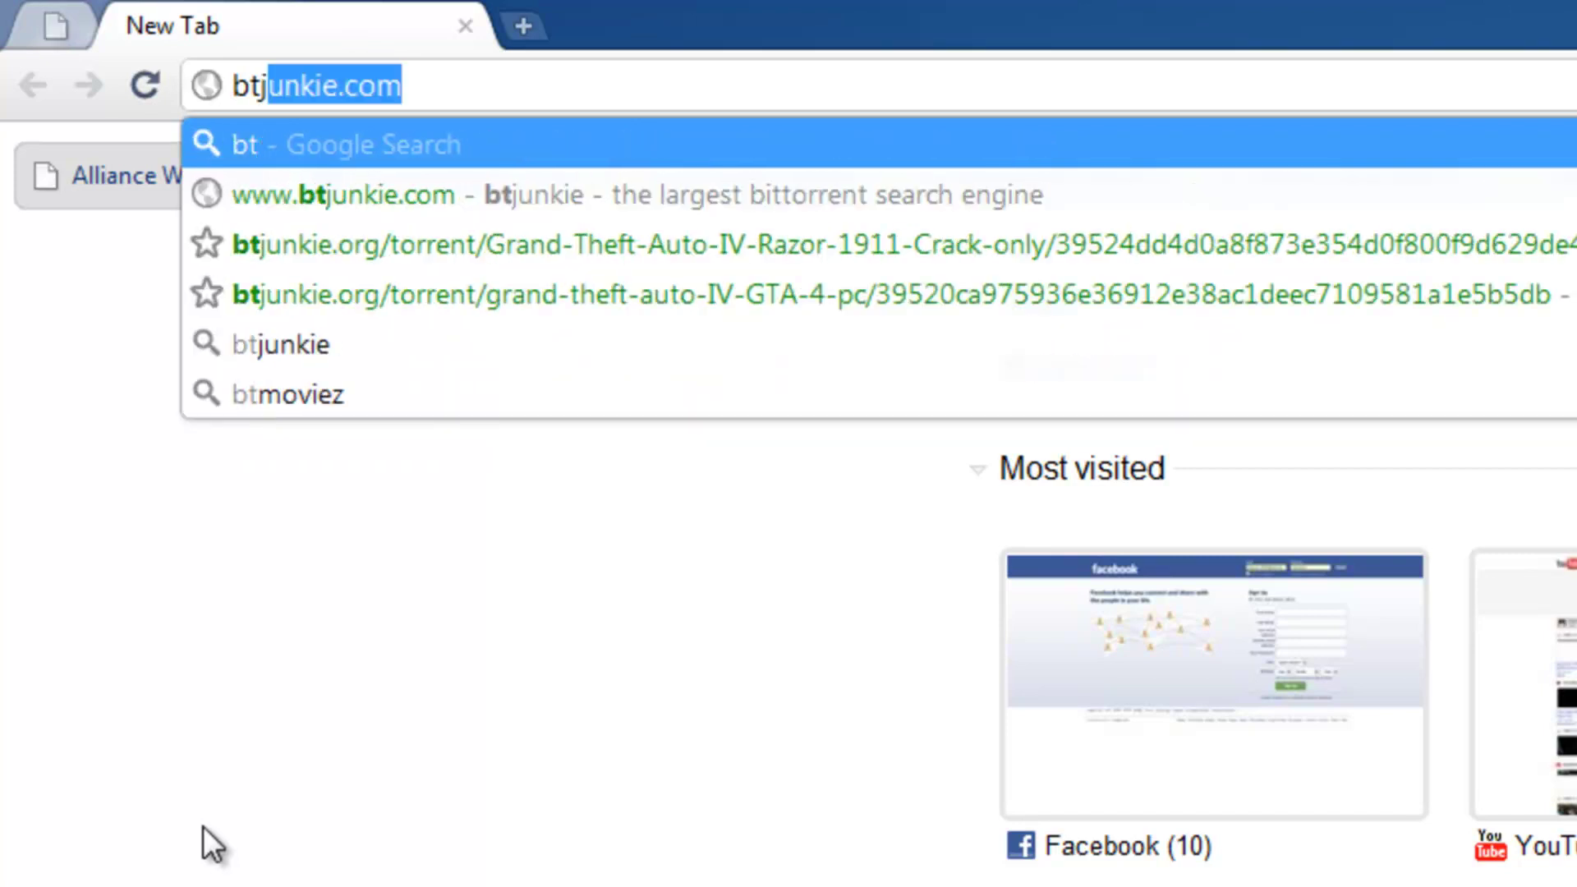
{"action": "type", "text": "junkie"}
{"action": "key", "text": "Return"}
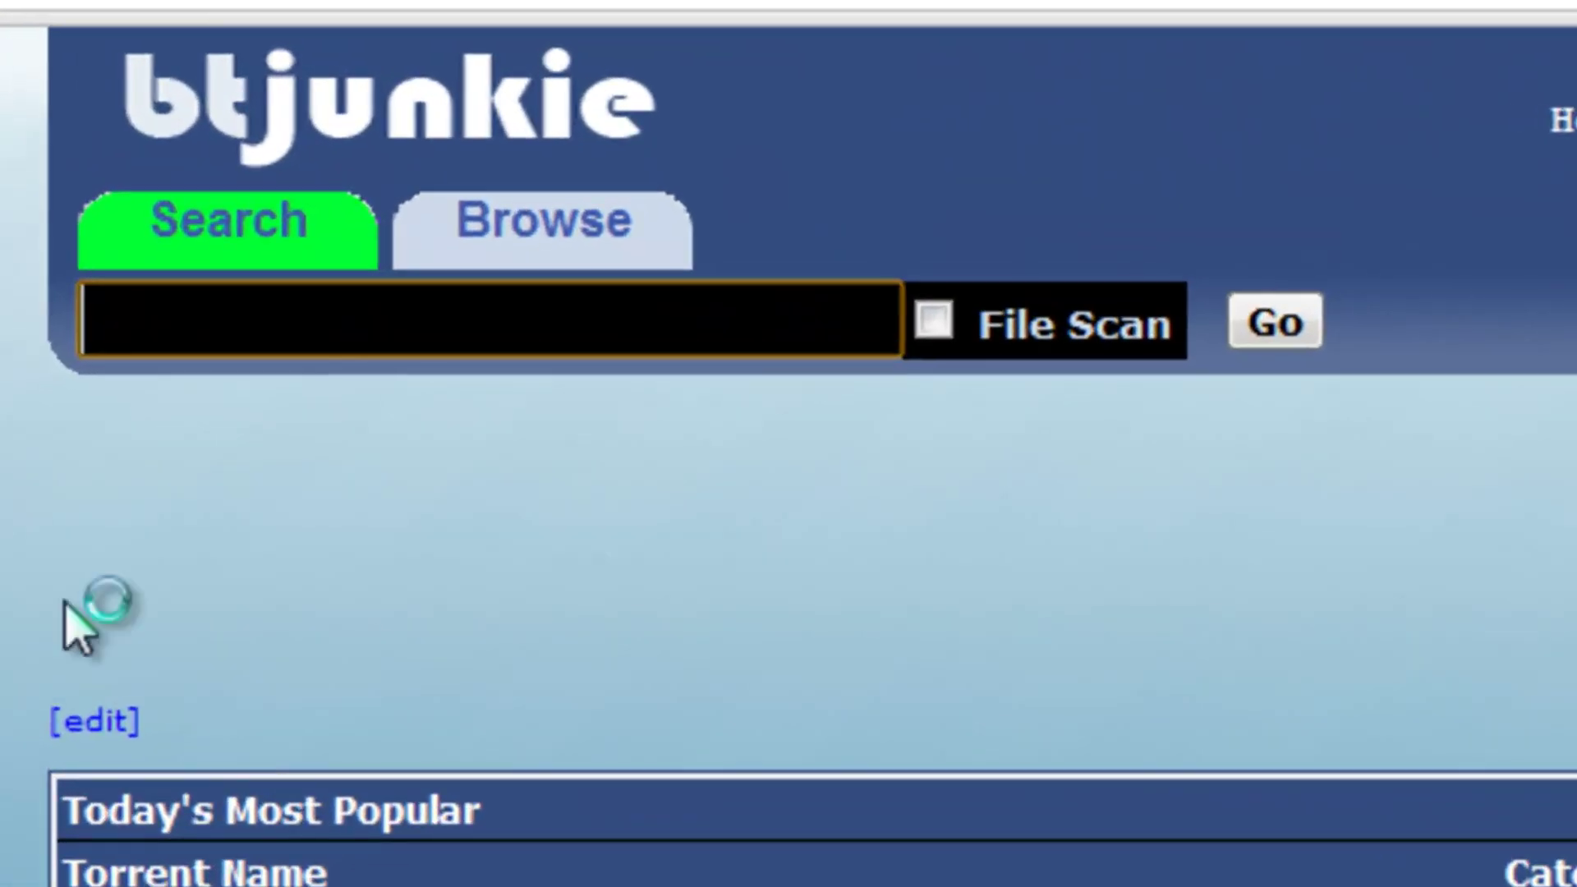
Search the torrent site for GTA 4
{"action": "type", "text": "GTA 4"}
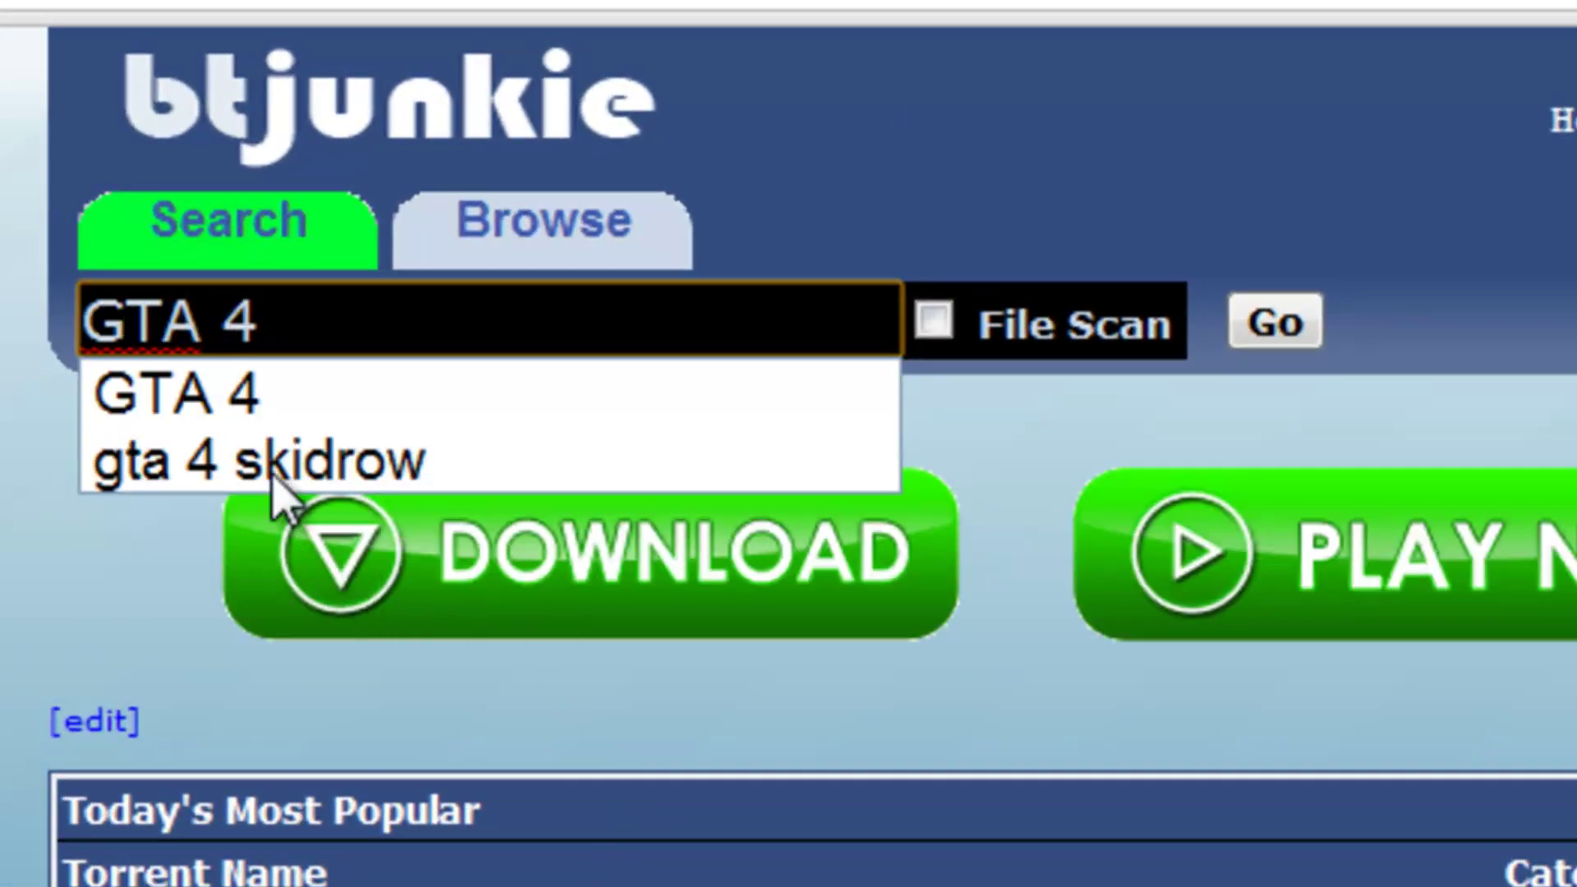
{"action": "left_click", "coordinate": [232, 407]}
{"action": "left_click", "coordinate": [1276, 322]}
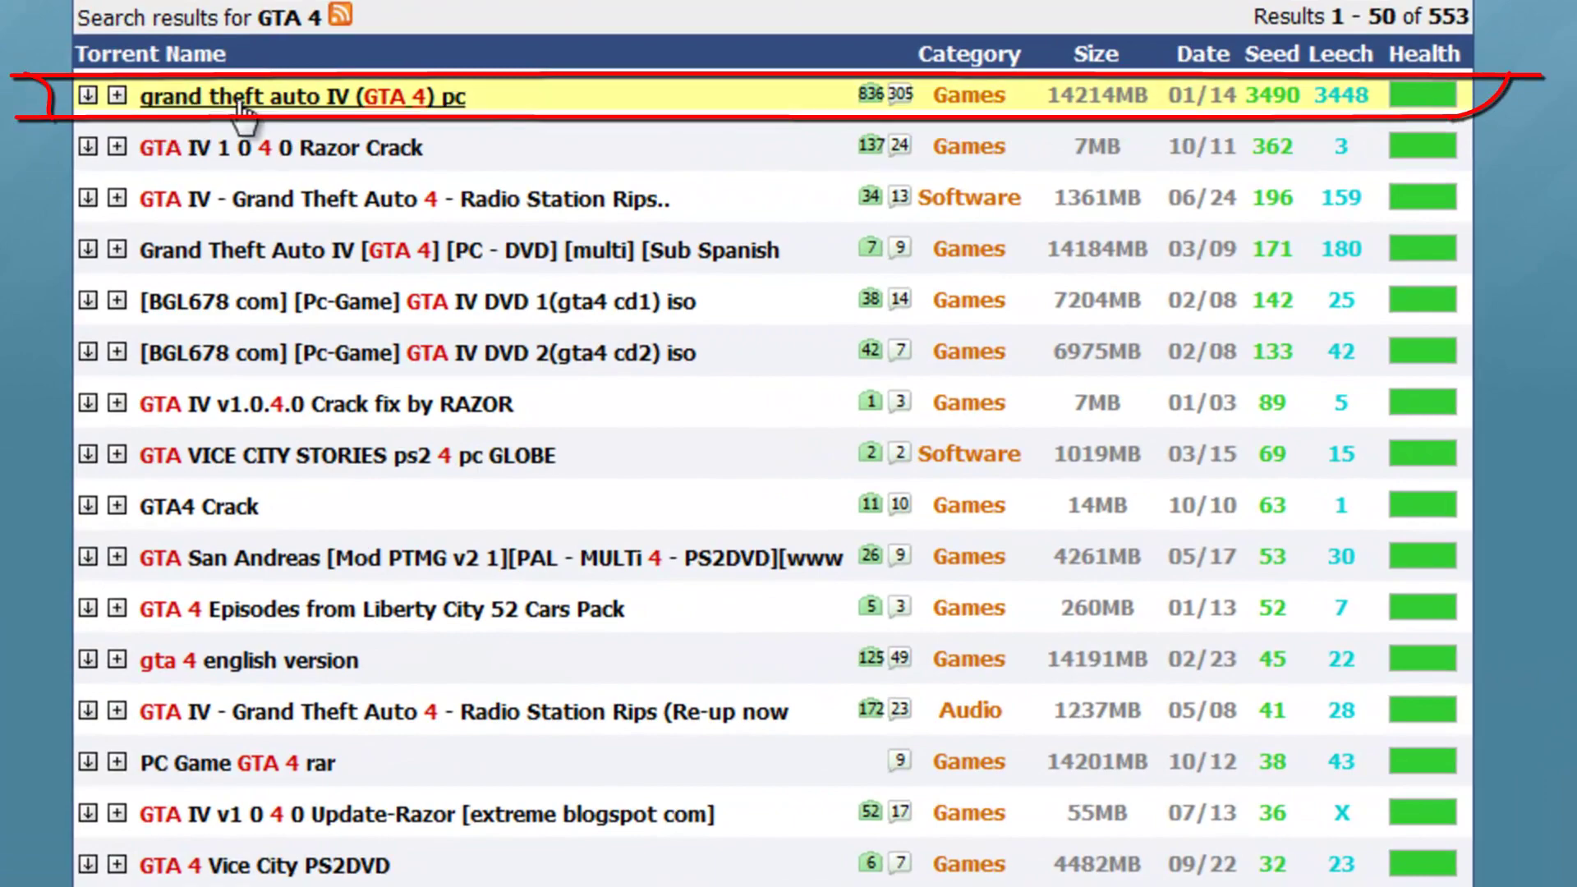
Open the search result "grand theft auto IV (GTA 4) pc" in a new tab and switch to it
{"action": "right_click", "coordinate": [230, 102]}
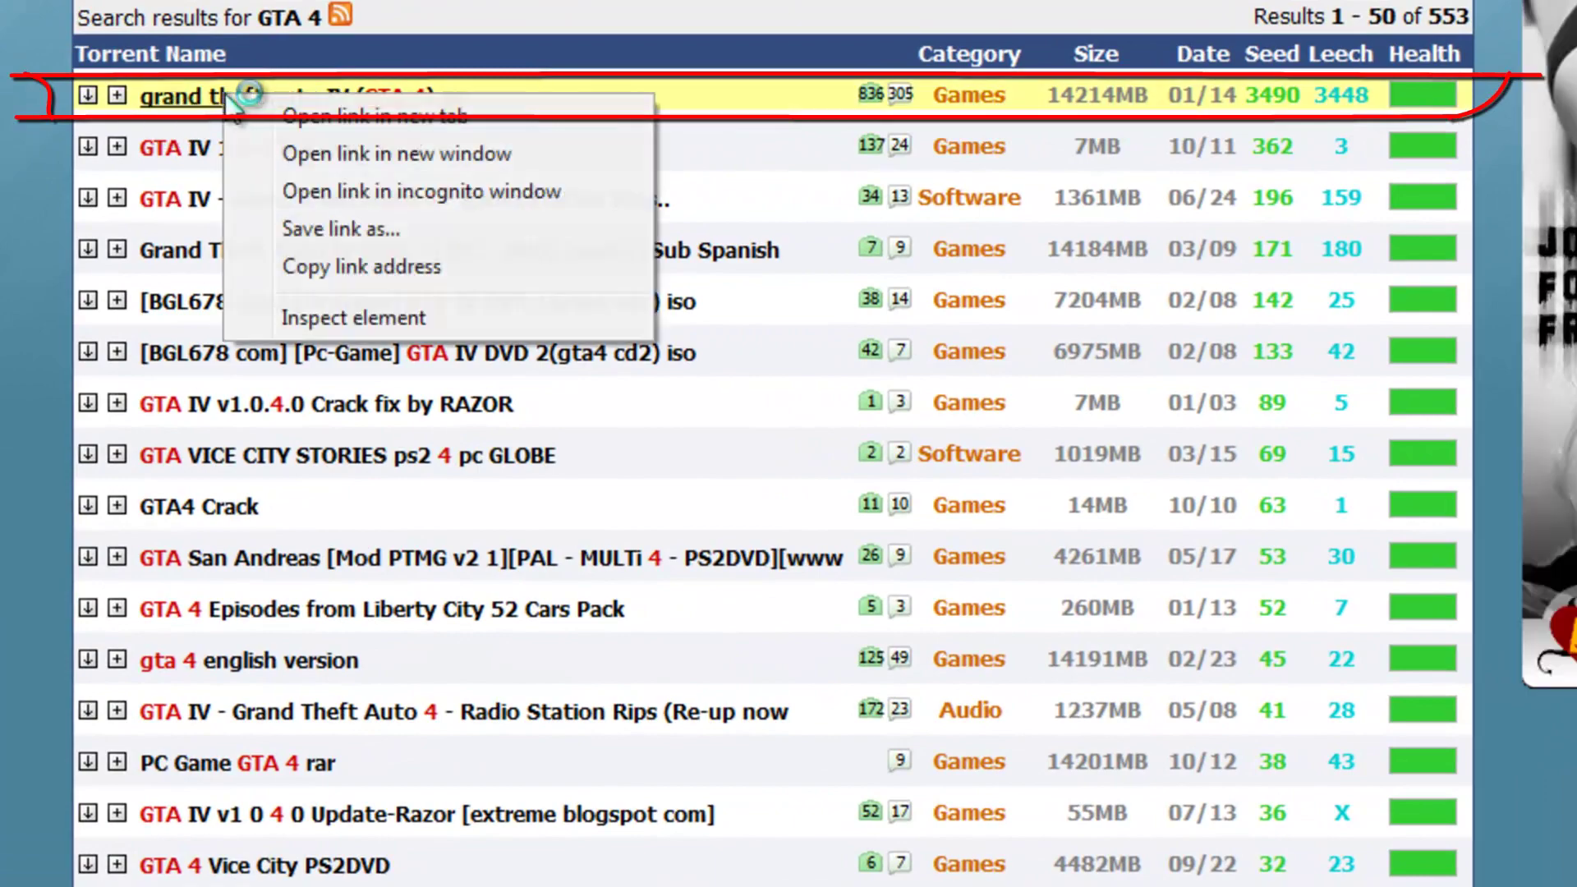
{"action": "left_click", "coordinate": [246, 116]}
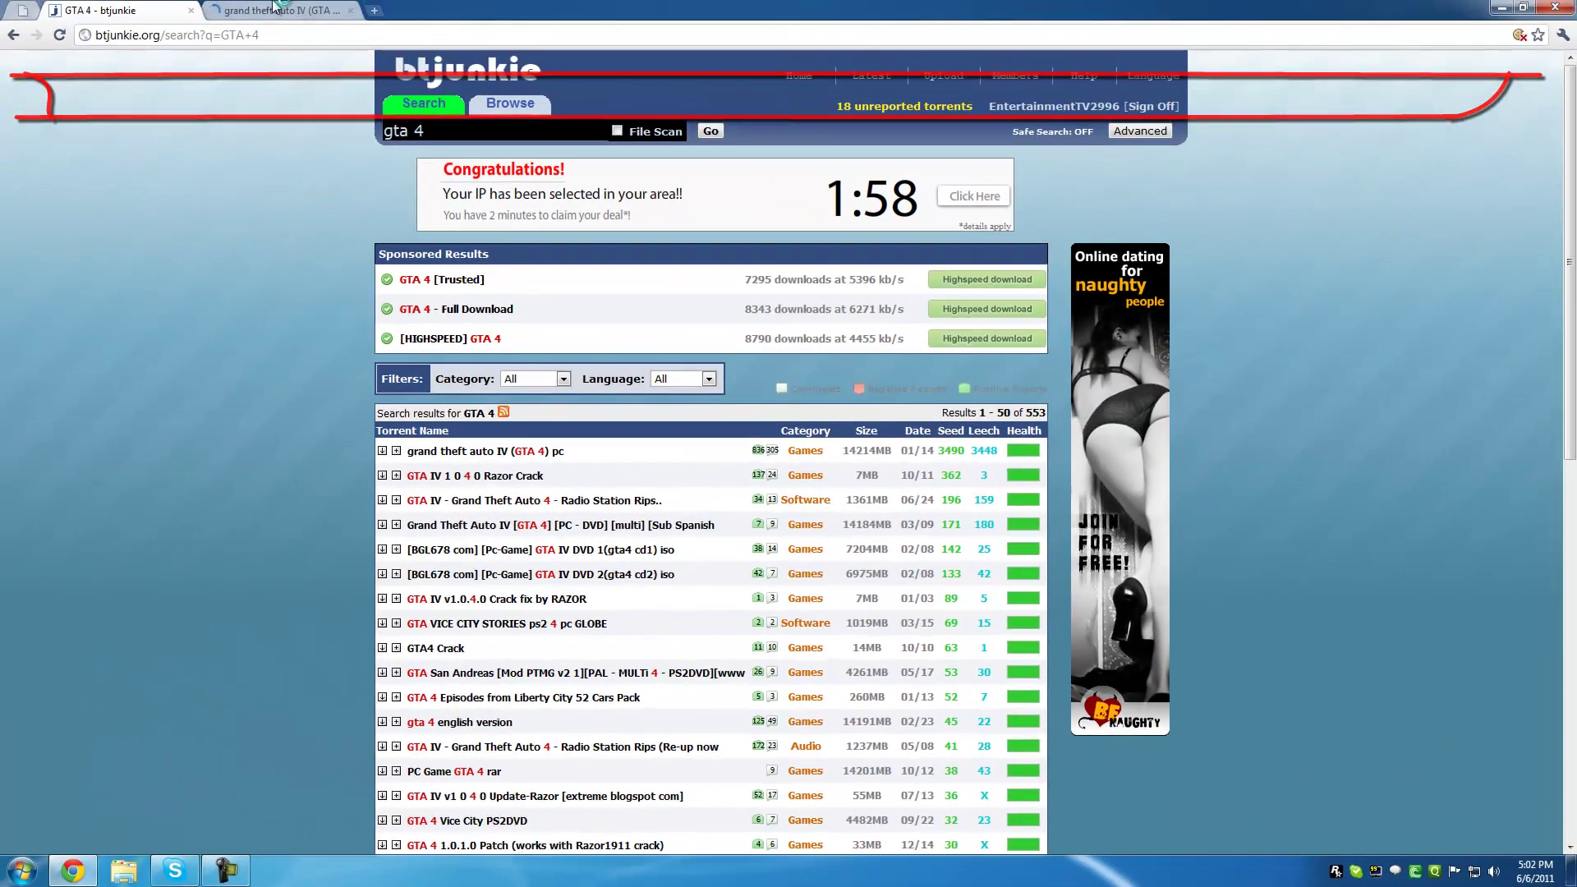
{"action": "left_click", "coordinate": [271, 10]}
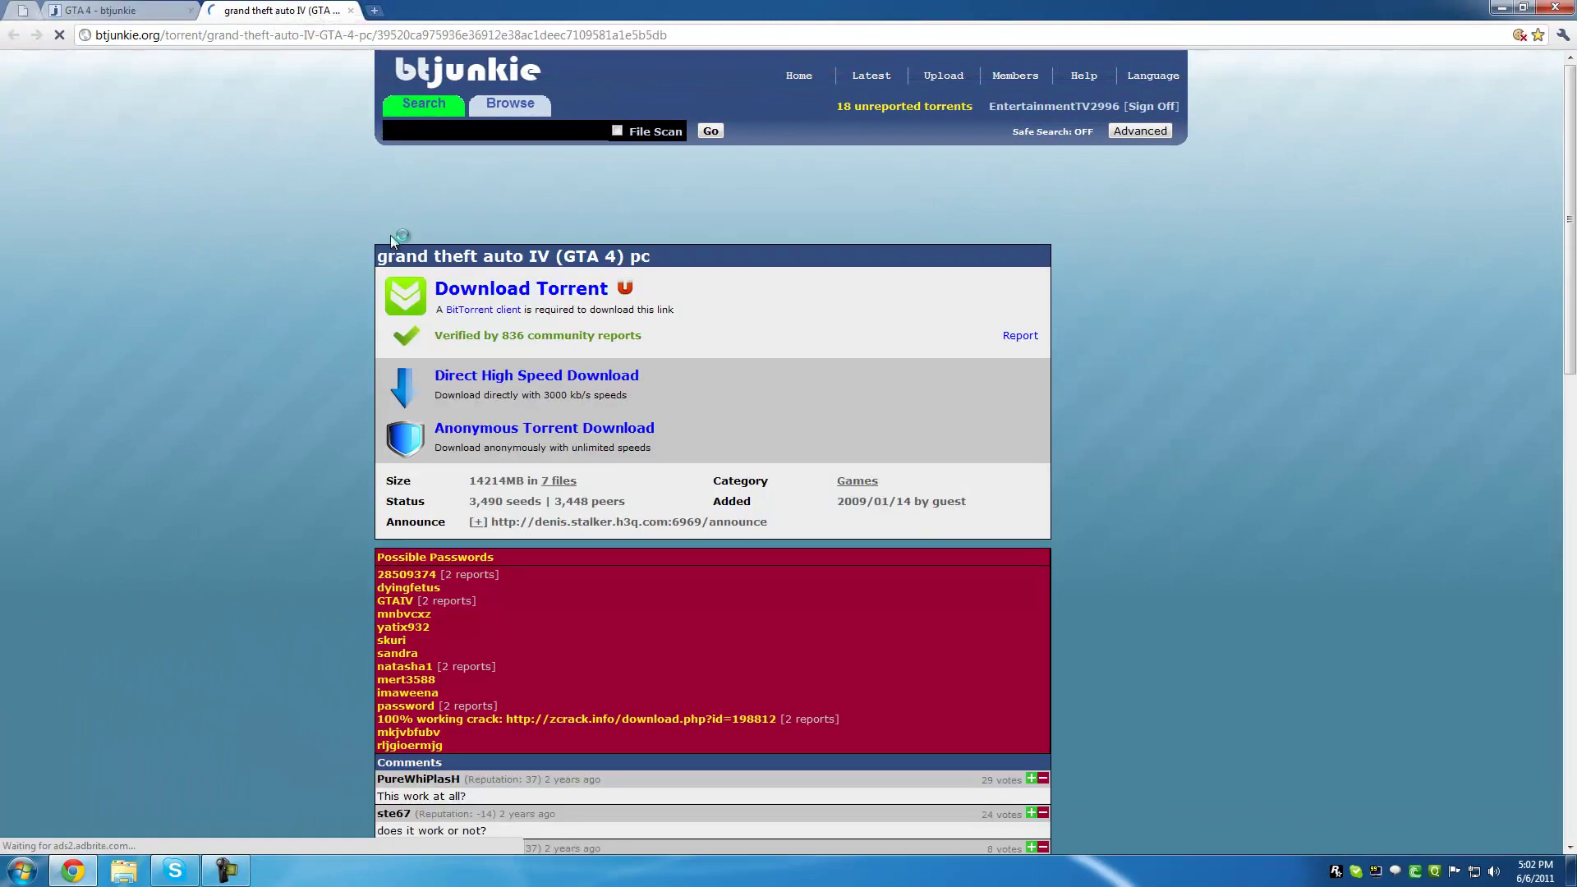
Examine the torrent page's user comments and its list of included files
{"action": "scroll", "coordinate": [397, 238], "scroll_direction": "down", "scroll_amount": 13}
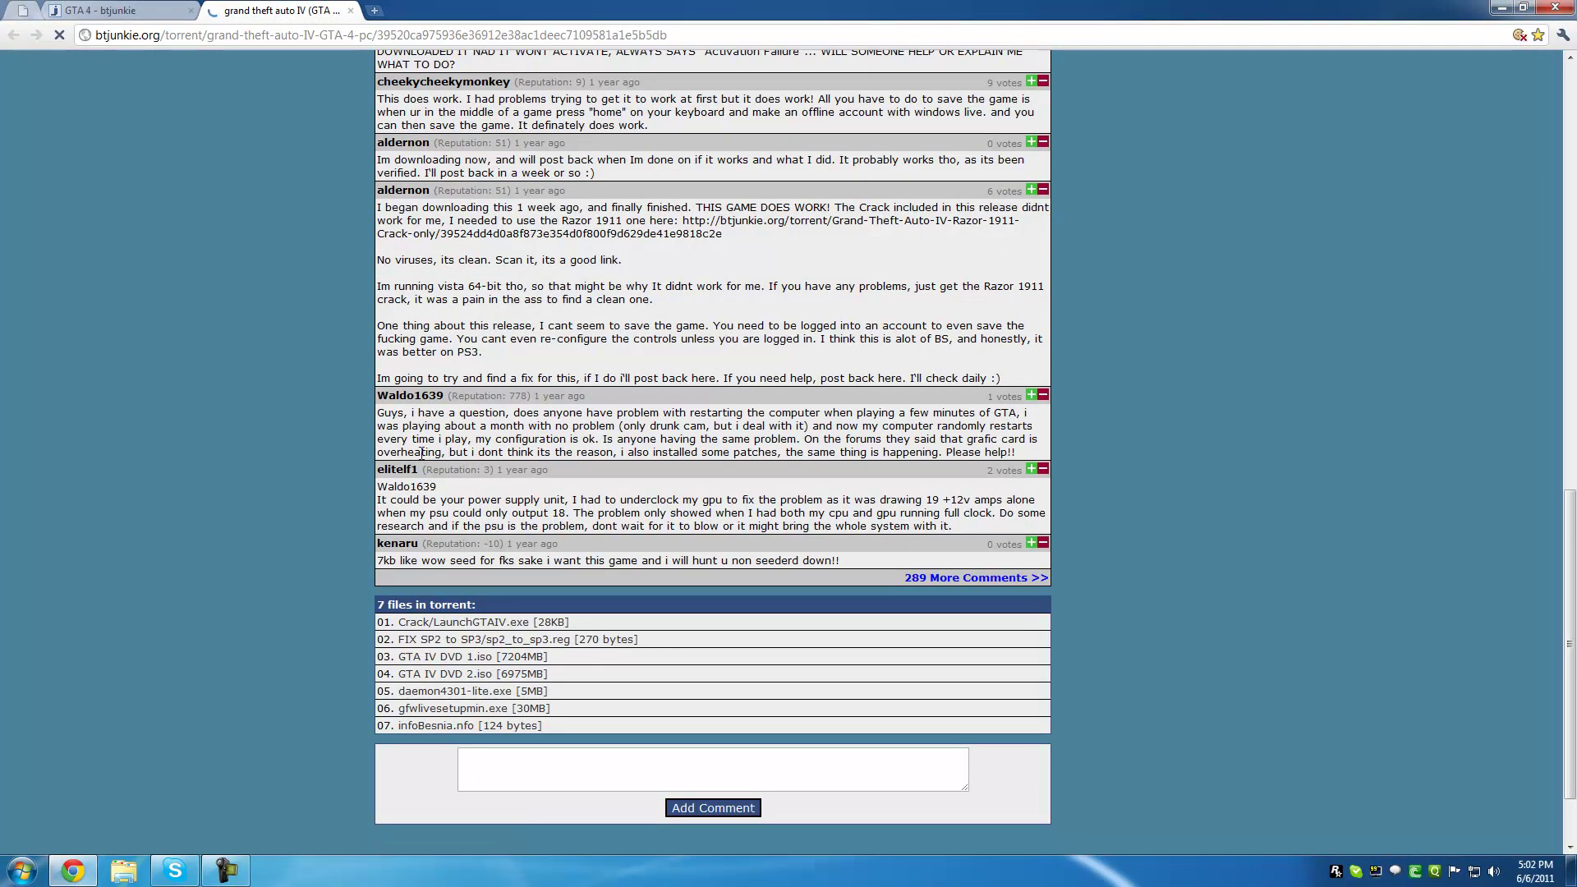
{"action": "scroll", "coordinate": [337, 475], "scroll_direction": "up", "scroll_amount": 2}
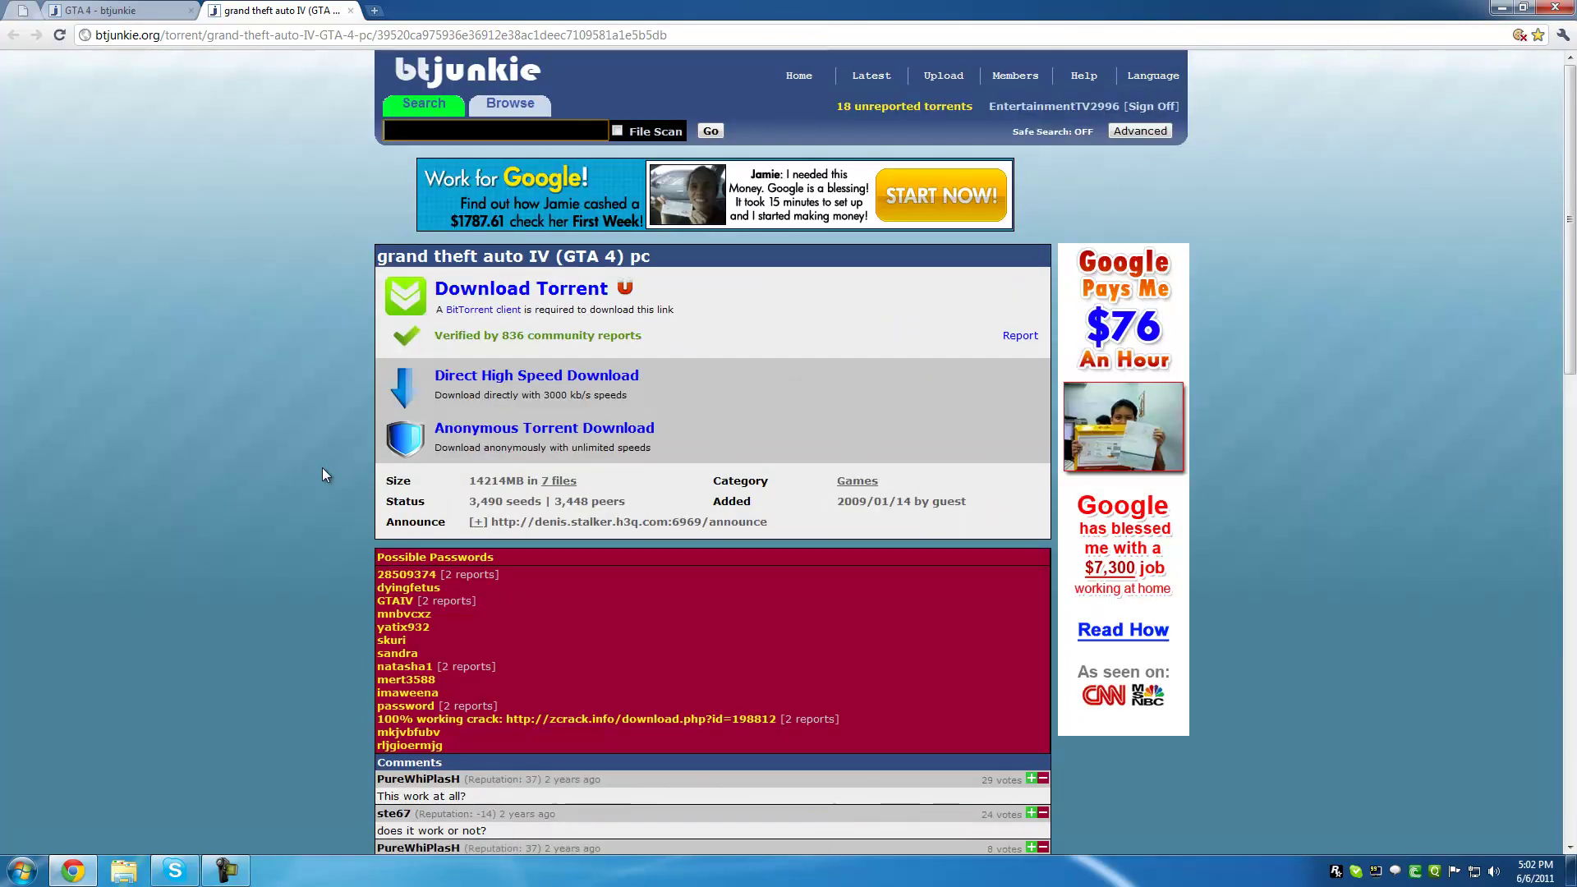
{"action": "scroll", "coordinate": [322, 475], "scroll_direction": "down", "scroll_amount": 8}
{"action": "scroll", "coordinate": [317, 465], "scroll_direction": "down", "scroll_amount": 10}
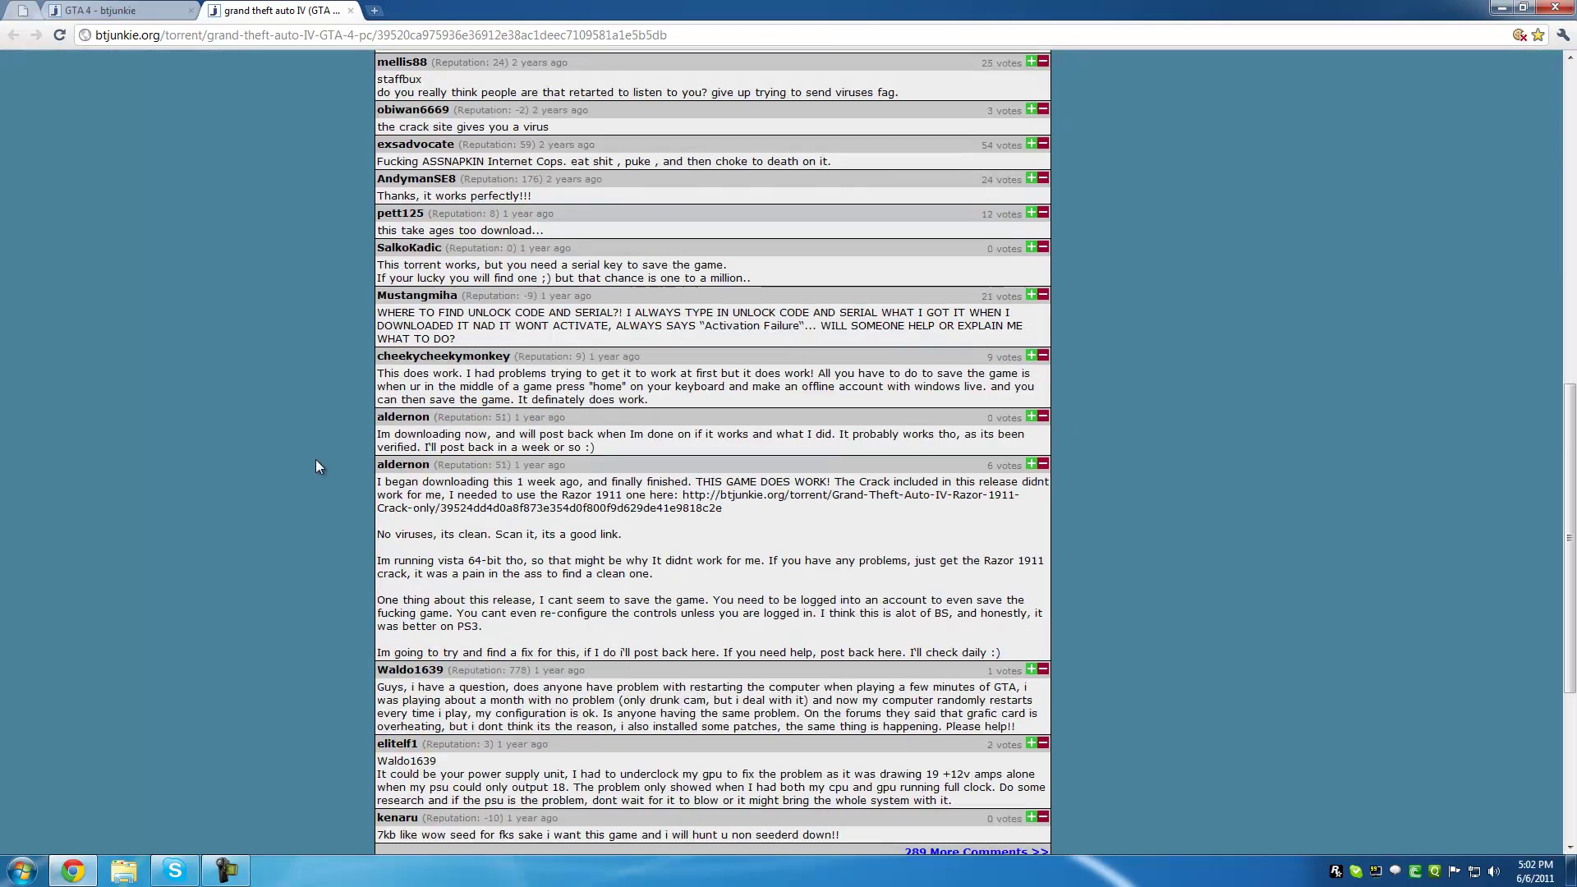
{"action": "mouse_move", "coordinate": [535, 621]}
{"action": "left_mouse_down"}
{"action": "mouse_move", "coordinate": [493, 572]}
{"action": "mouse_move", "coordinate": [493, 520]}
{"action": "mouse_move", "coordinate": [493, 554]}
{"action": "mouse_move", "coordinate": [541, 641]}
{"action": "left_mouse_up"}
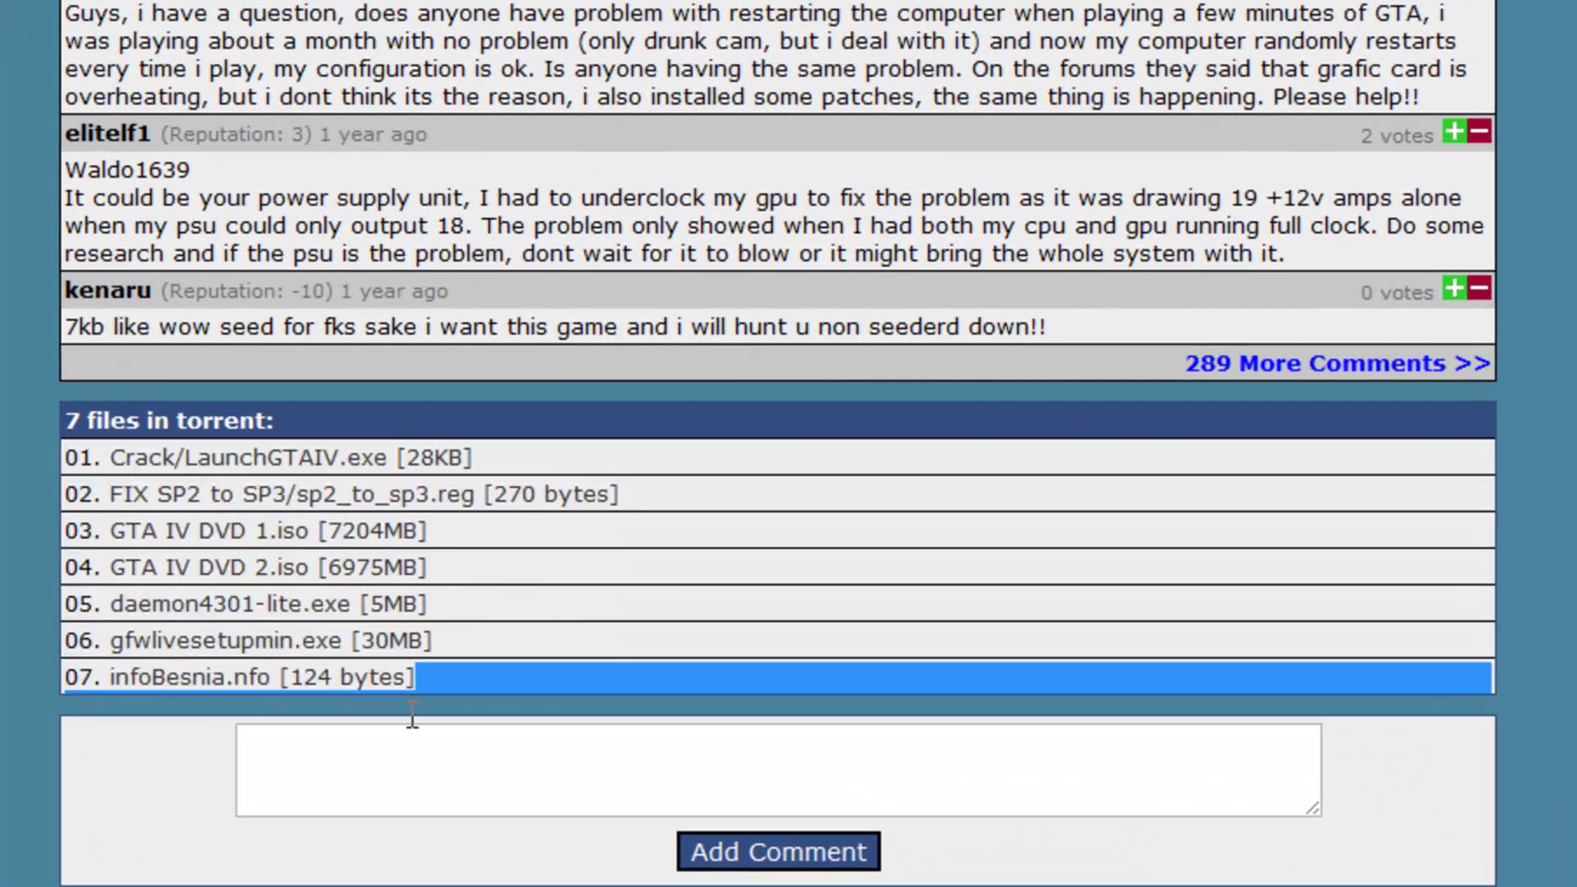
{"action": "left_click_drag", "start_coordinate": [413, 714], "coordinate": [134, 420]}
{"action": "left_click", "coordinate": [134, 420]}
{"action": "scroll", "coordinate": [134, 421], "scroll_direction": "up", "scroll_amount": 3}
{"action": "scroll", "coordinate": [777, 444], "scroll_direction": "up", "scroll_amount": 10}
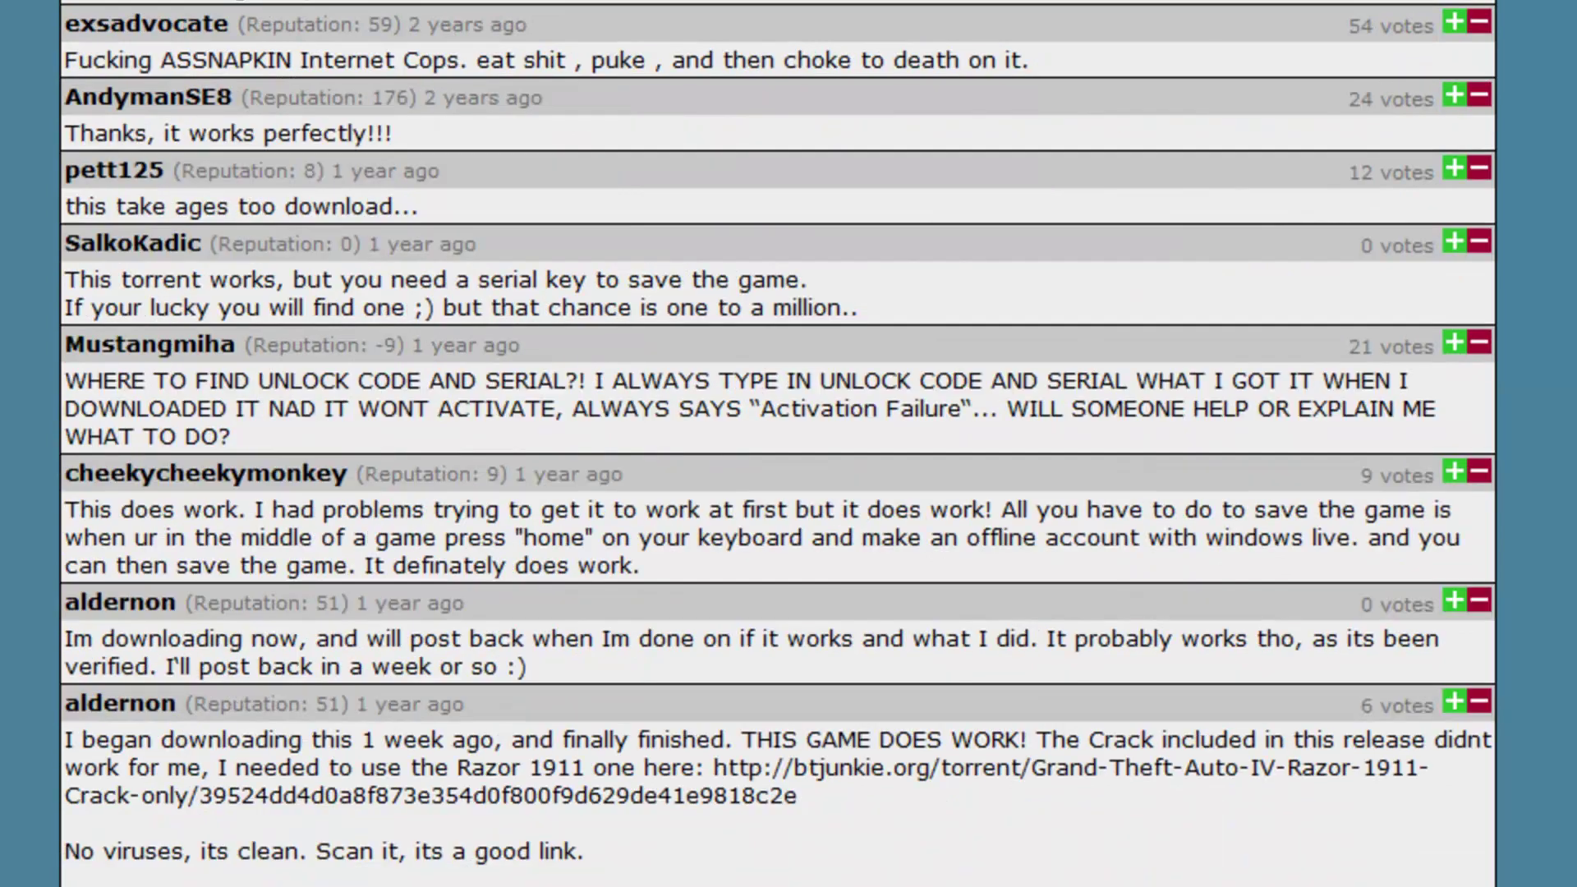
{"action": "scroll", "coordinate": [778, 443], "scroll_direction": "up", "scroll_amount": 15}
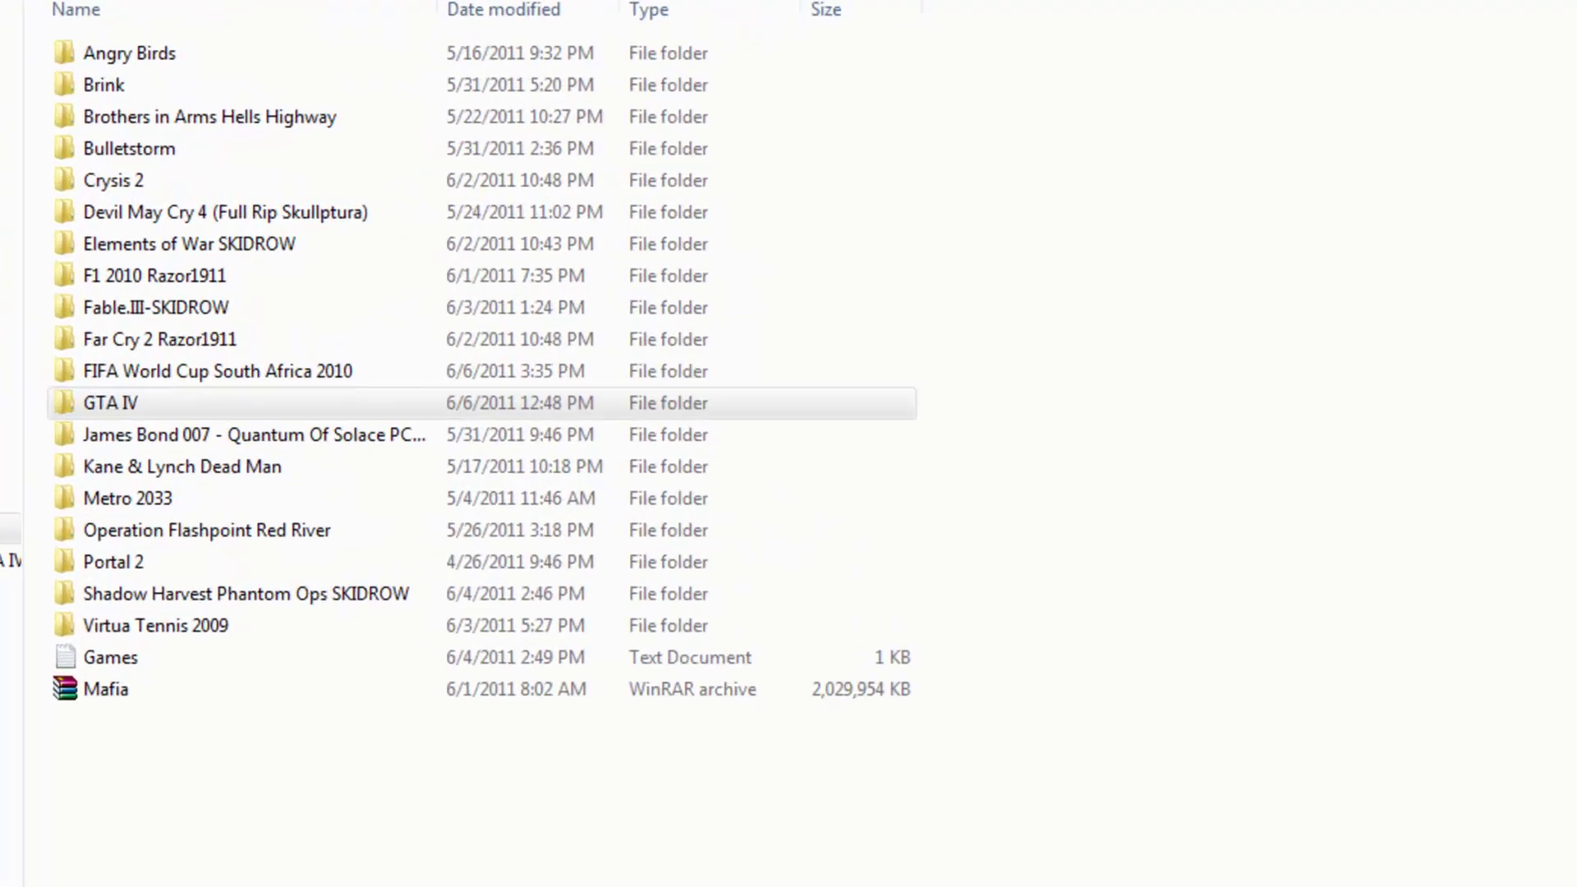
In Windows Explorer, open the GTA IV folder and mount the GTA IV DVD 1 image to drive H: with PowerISO
{"action": "double_click", "coordinate": [806, 442]}
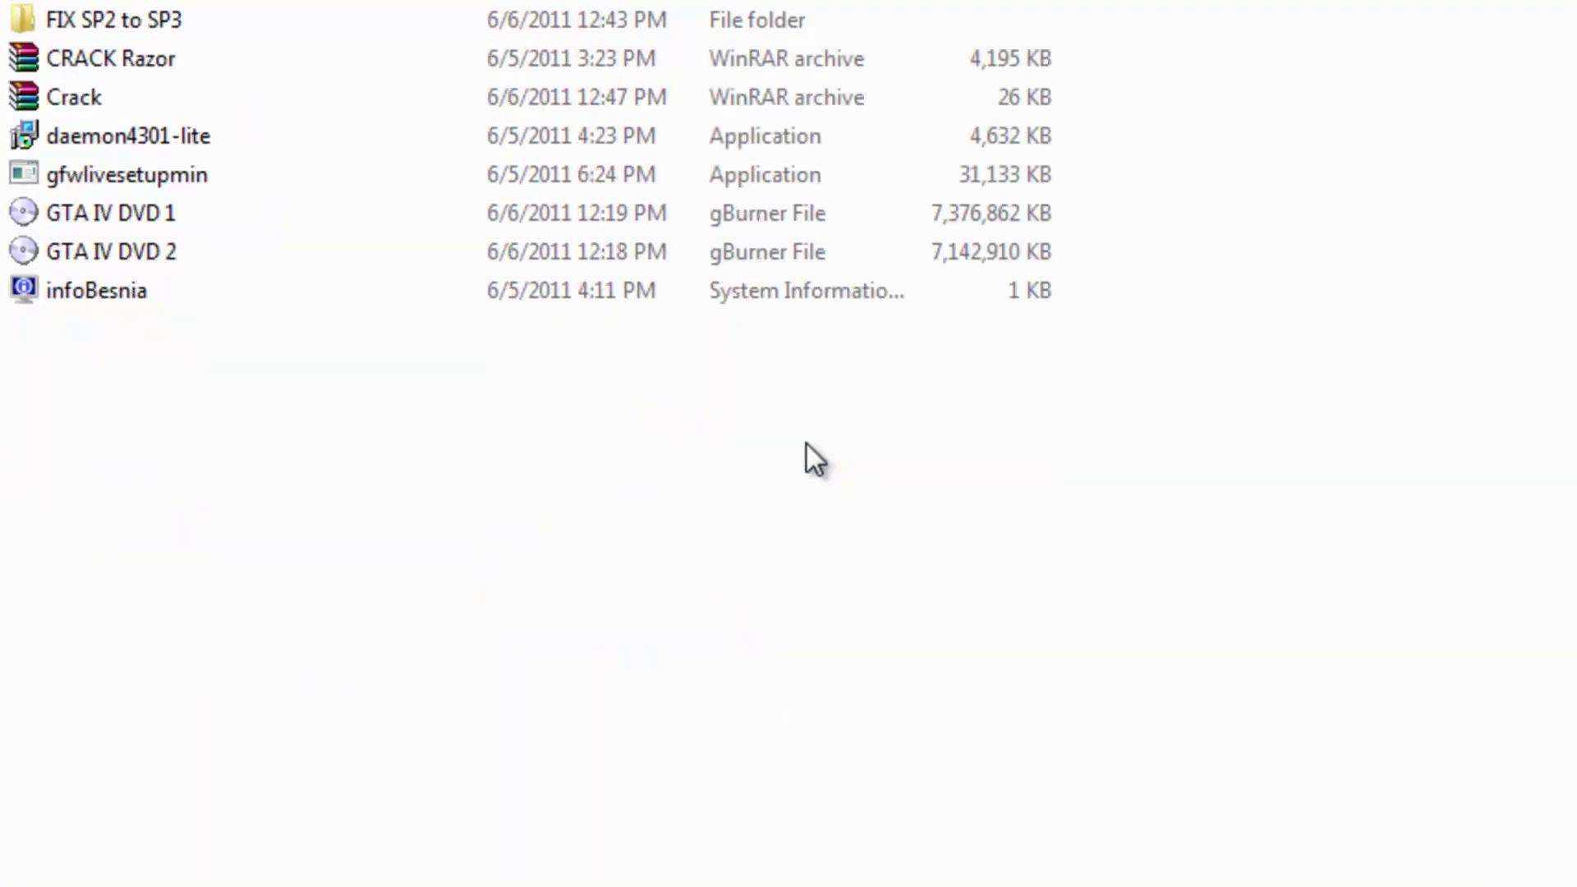
{"action": "left_click", "coordinate": [171, 211]}
{"action": "right_click", "coordinate": [292, 211]}
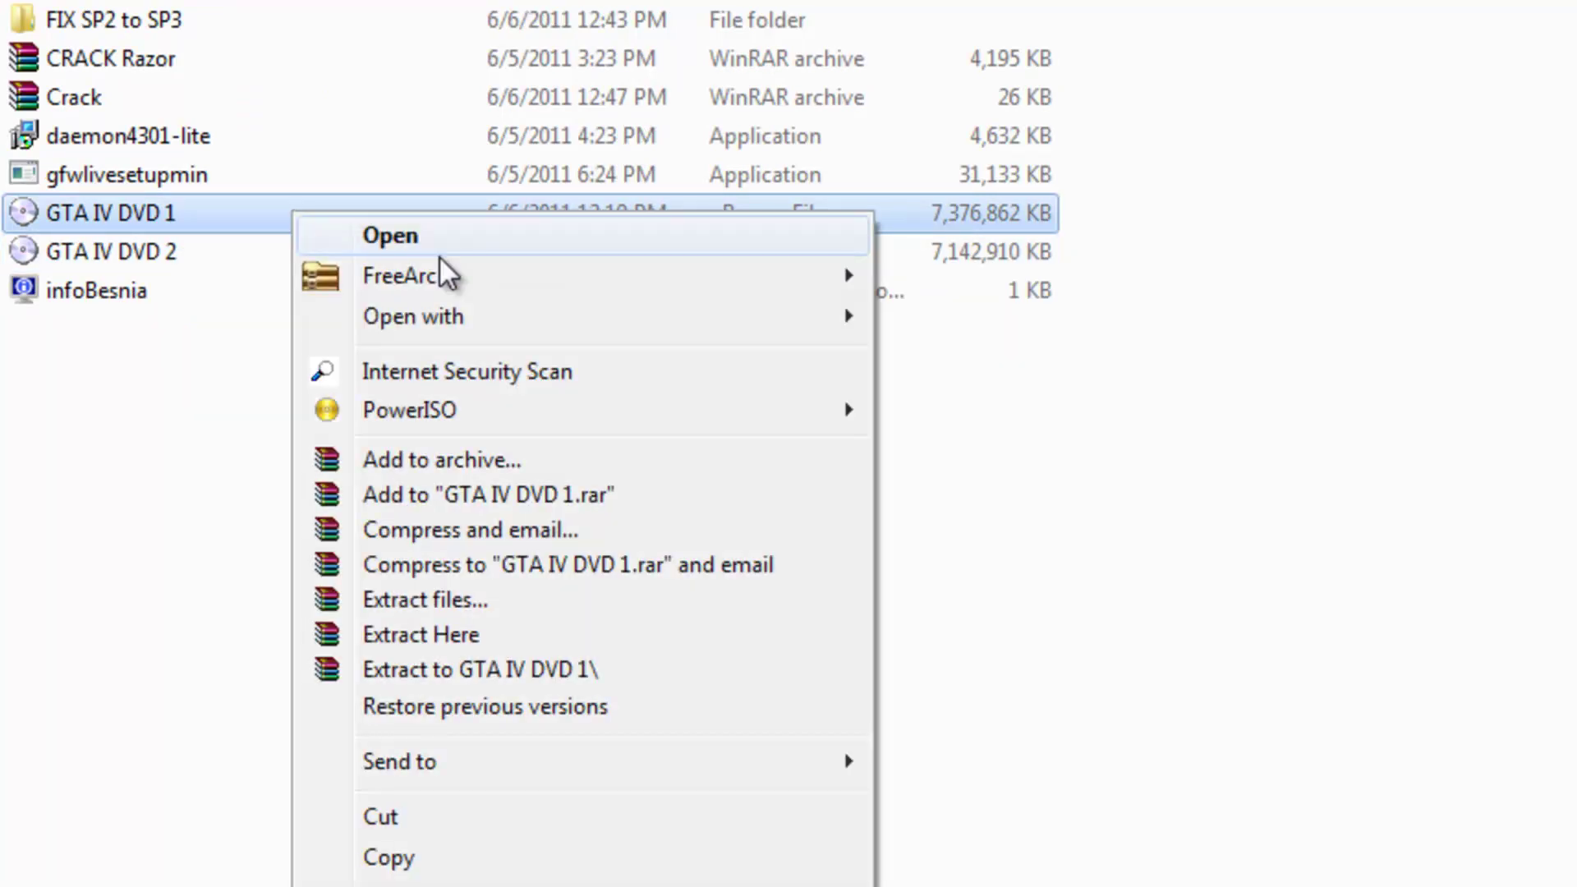
{"action": "mouse_move", "coordinate": [457, 411]}
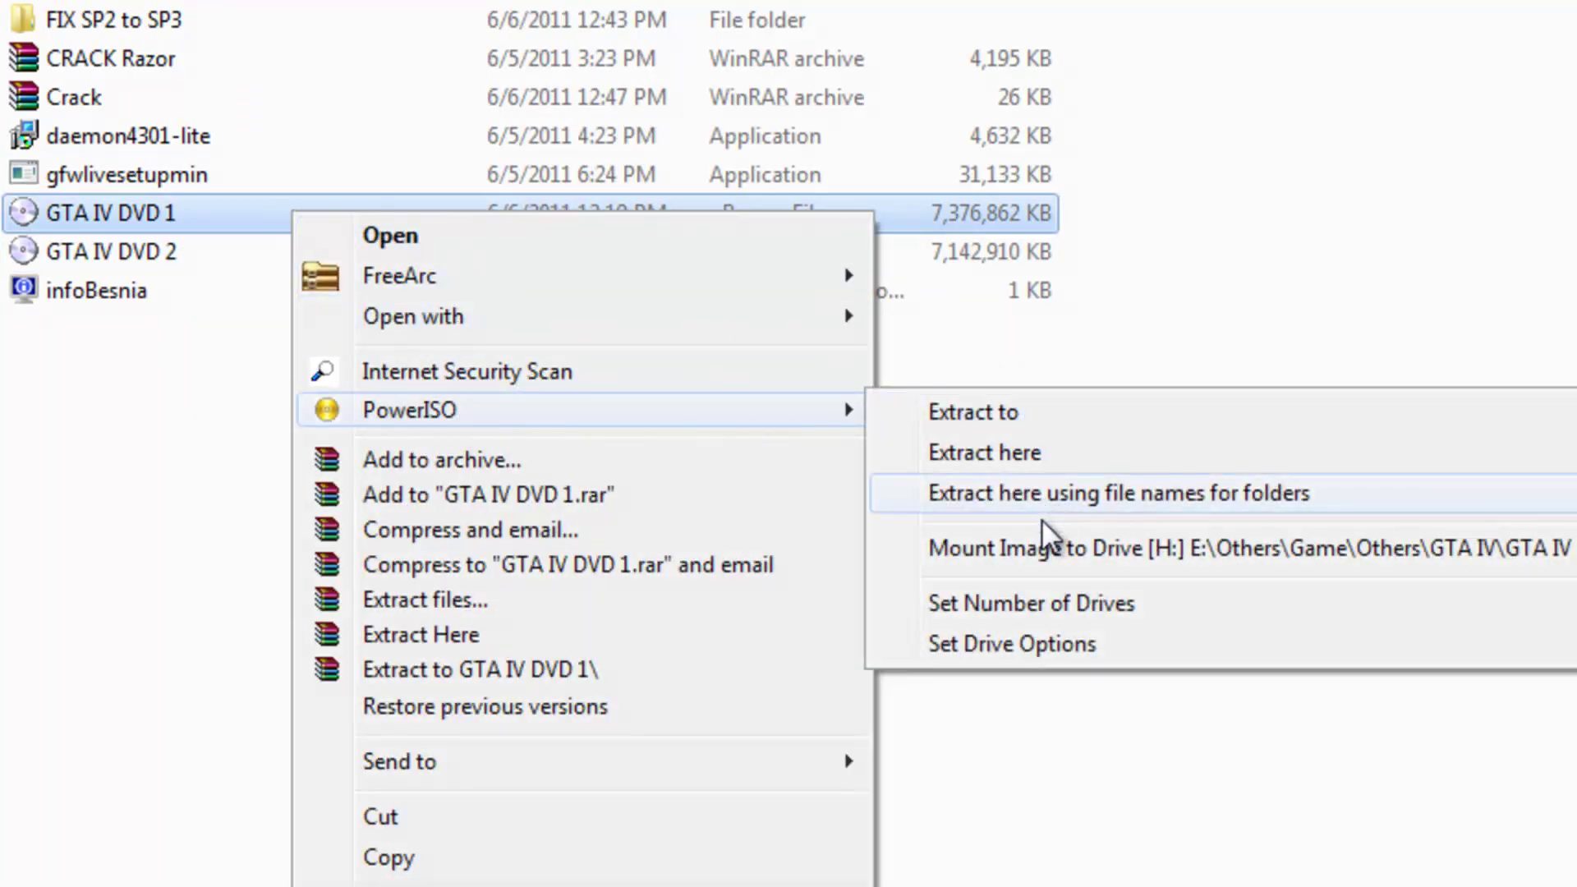
{"action": "left_click", "coordinate": [1029, 539]}
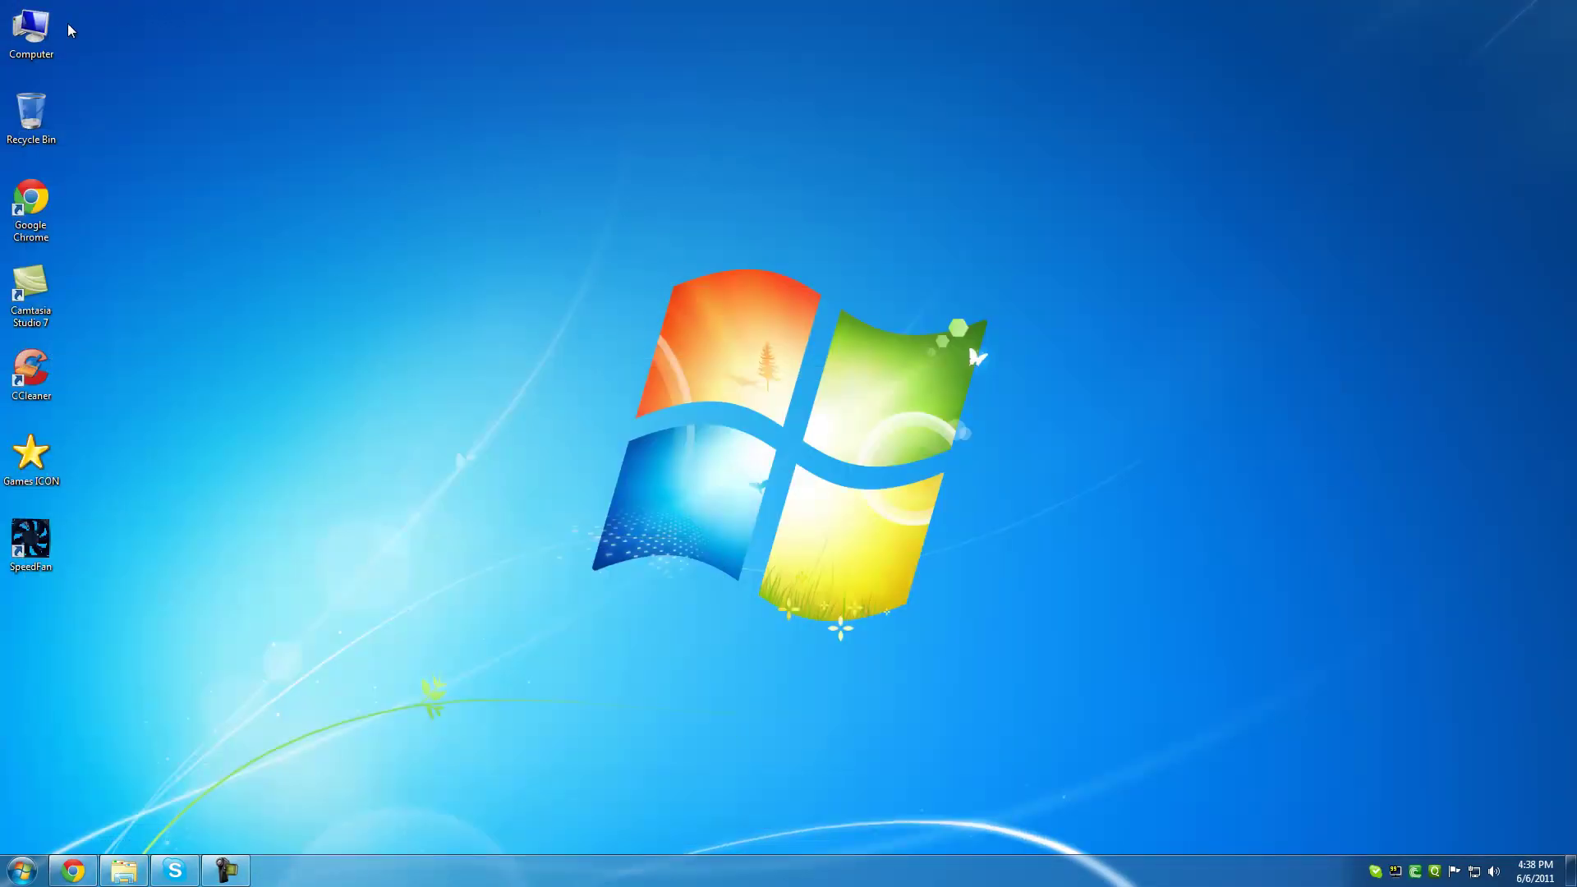
Run the Autorun application from the GTA IV Disc 1 drive (H:) and start the setup in English
{"action": "double_click", "coordinate": [31, 32]}
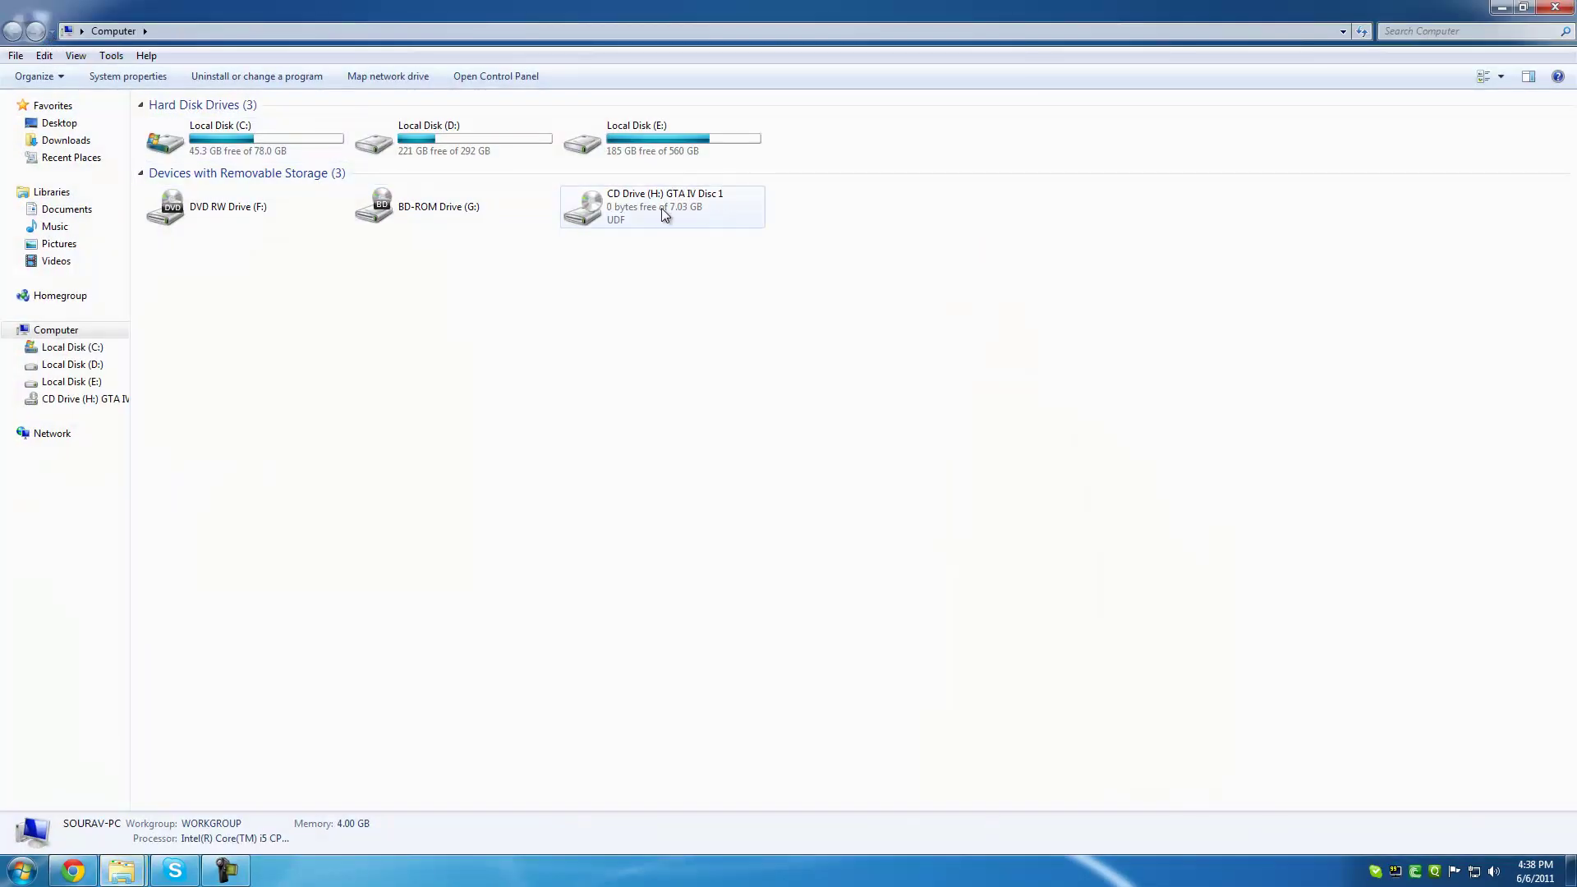
{"action": "double_click", "coordinate": [693, 213]}
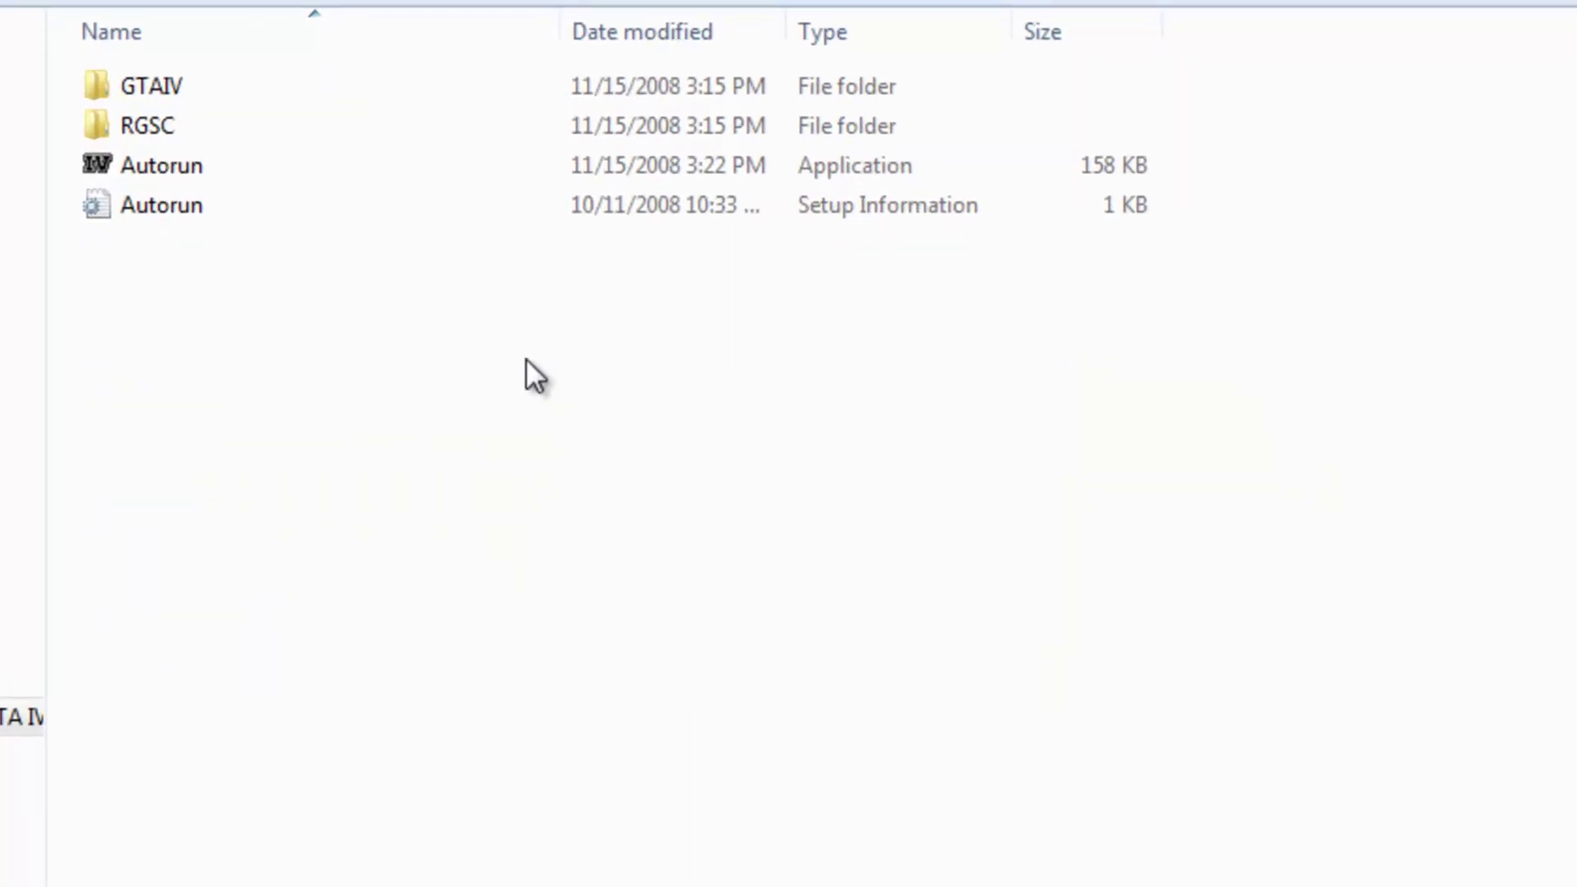
{"action": "double_click", "coordinate": [751, 164]}
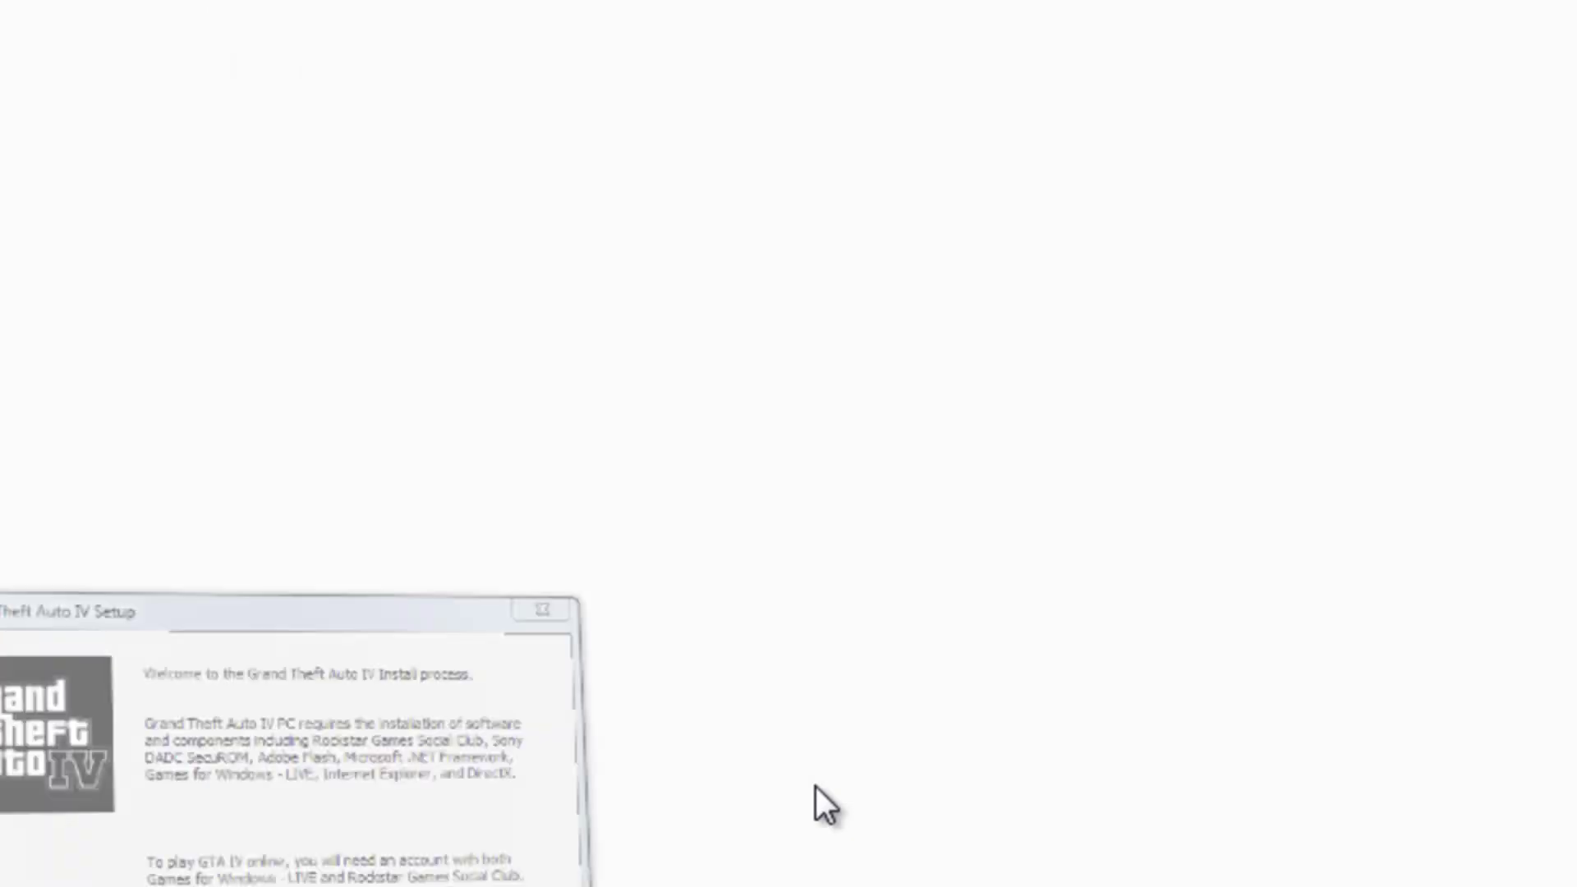
{"action": "left_click", "coordinate": [821, 790]}
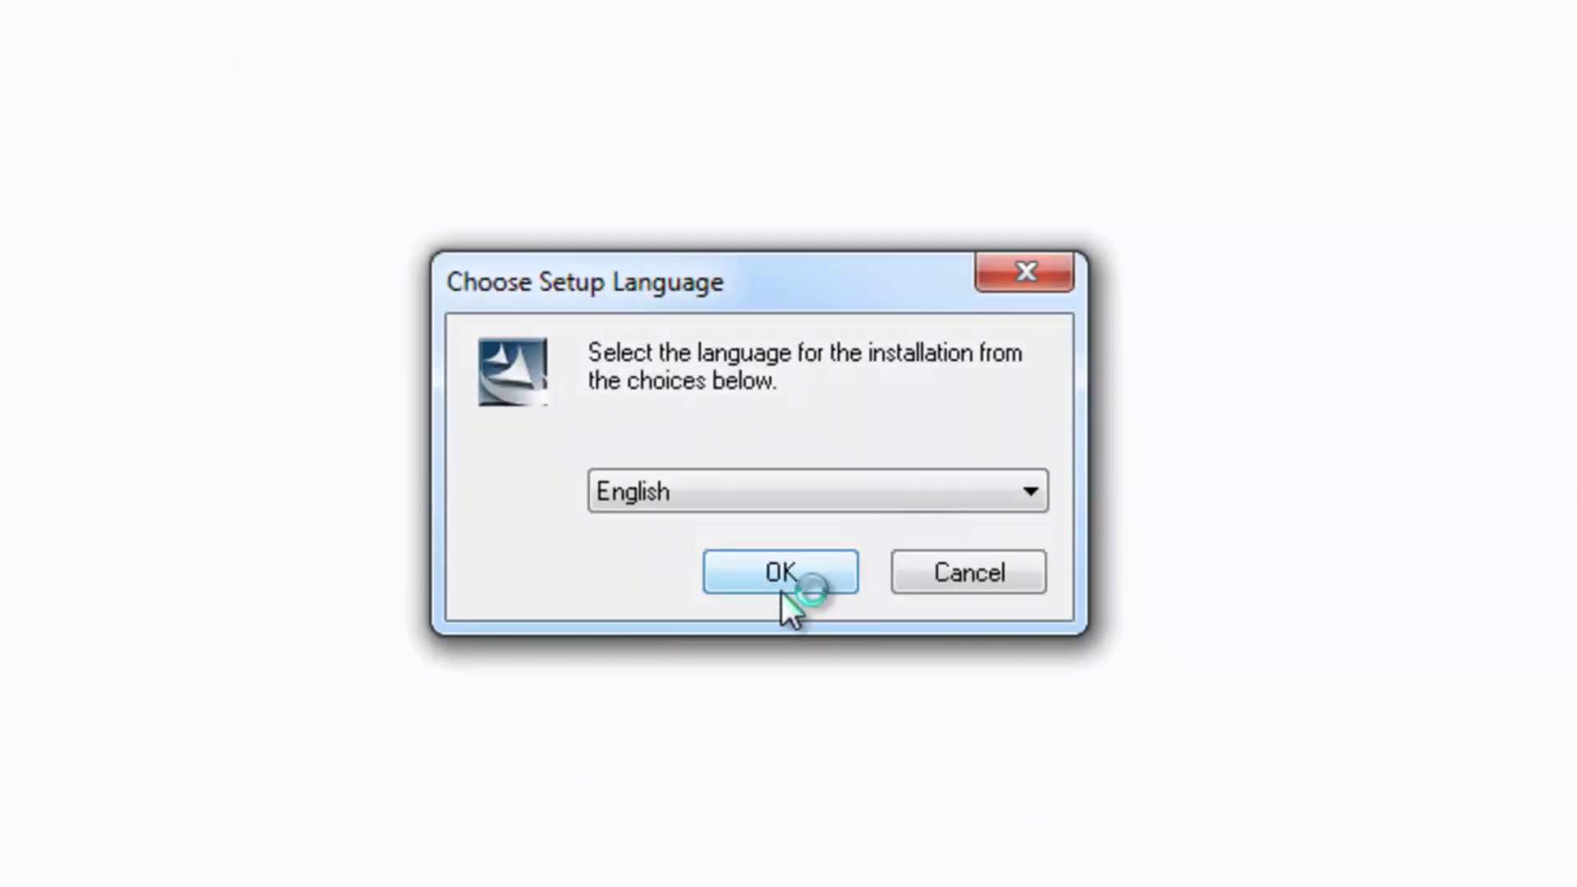
{"action": "left_click", "coordinate": [782, 593]}
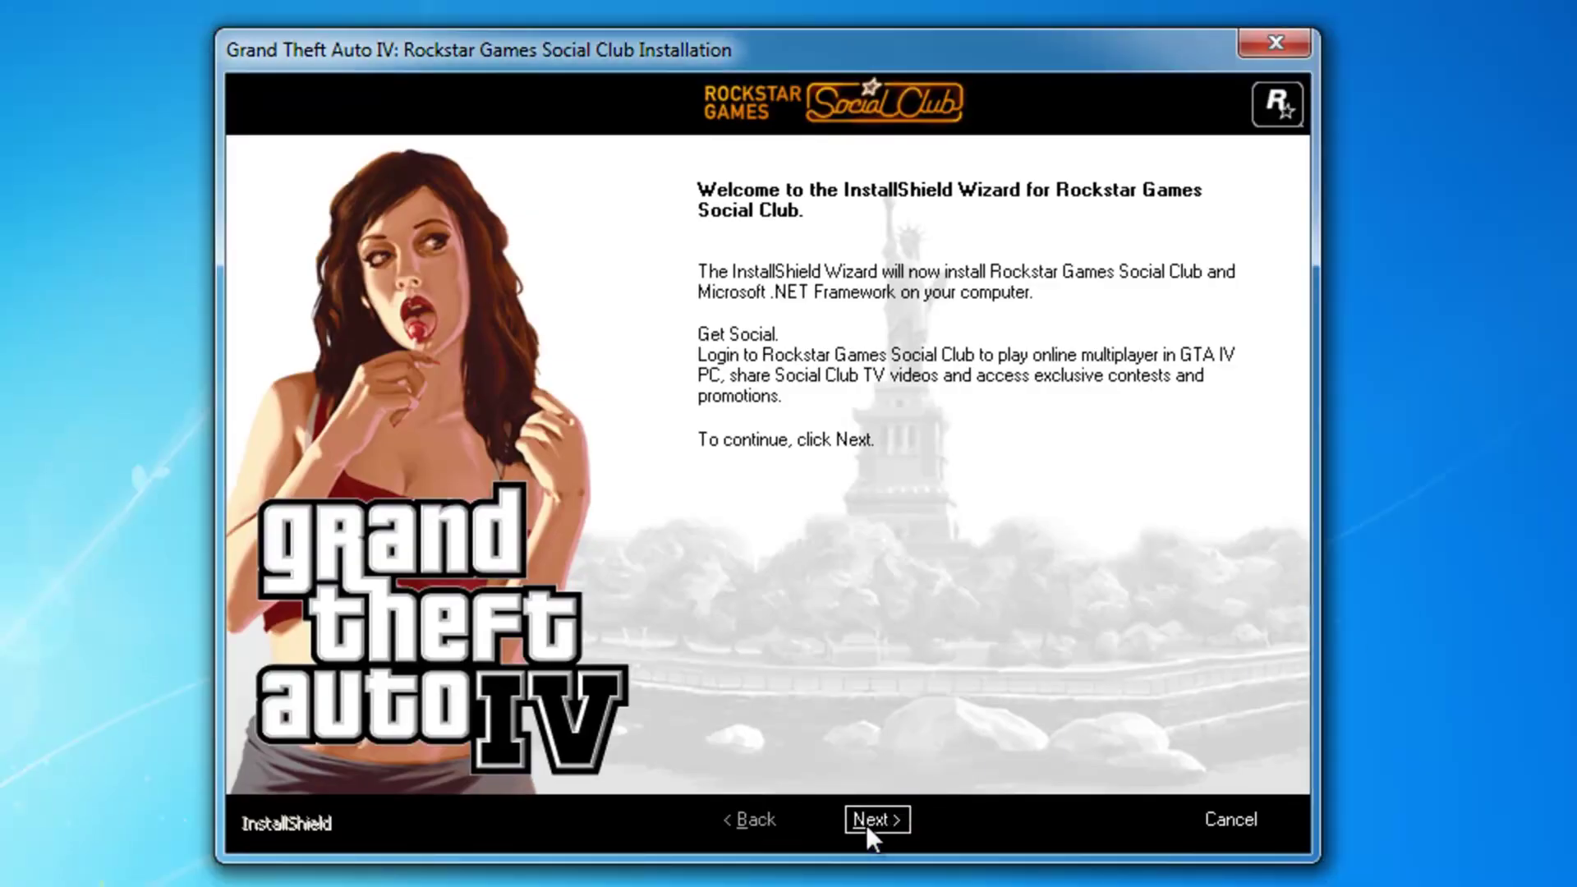
Install Rockstar Games Social Club, accepting the license terms and the default folder C:\Program Files\Rockstar Games, and finish its wizard
{"action": "left_click", "coordinate": [869, 823]}
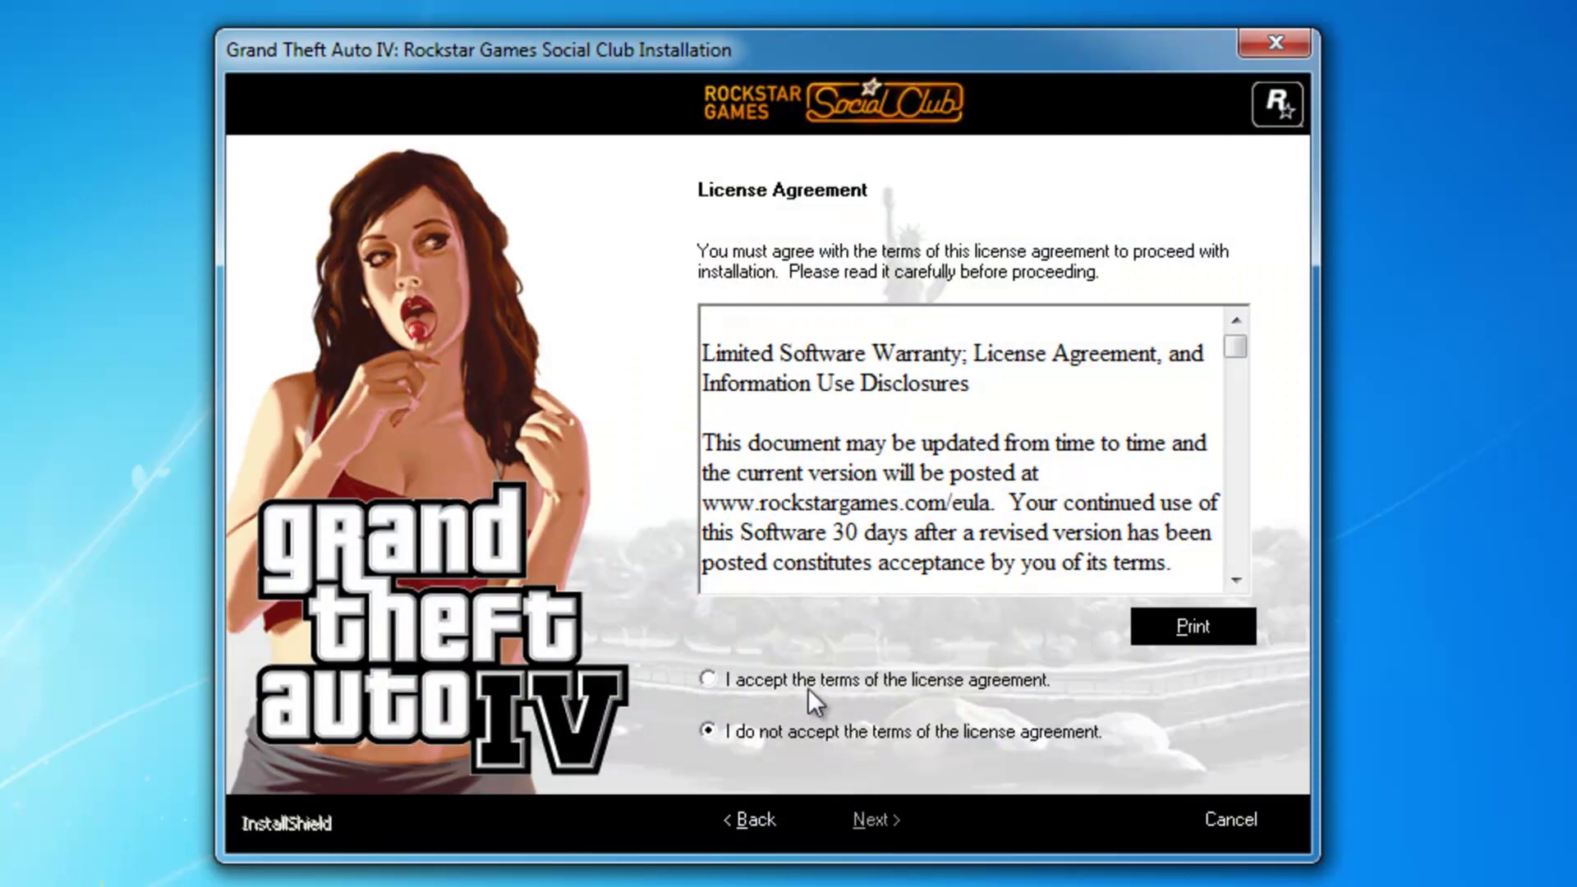
{"action": "left_click", "coordinate": [809, 688]}
{"action": "left_click", "coordinate": [871, 820]}
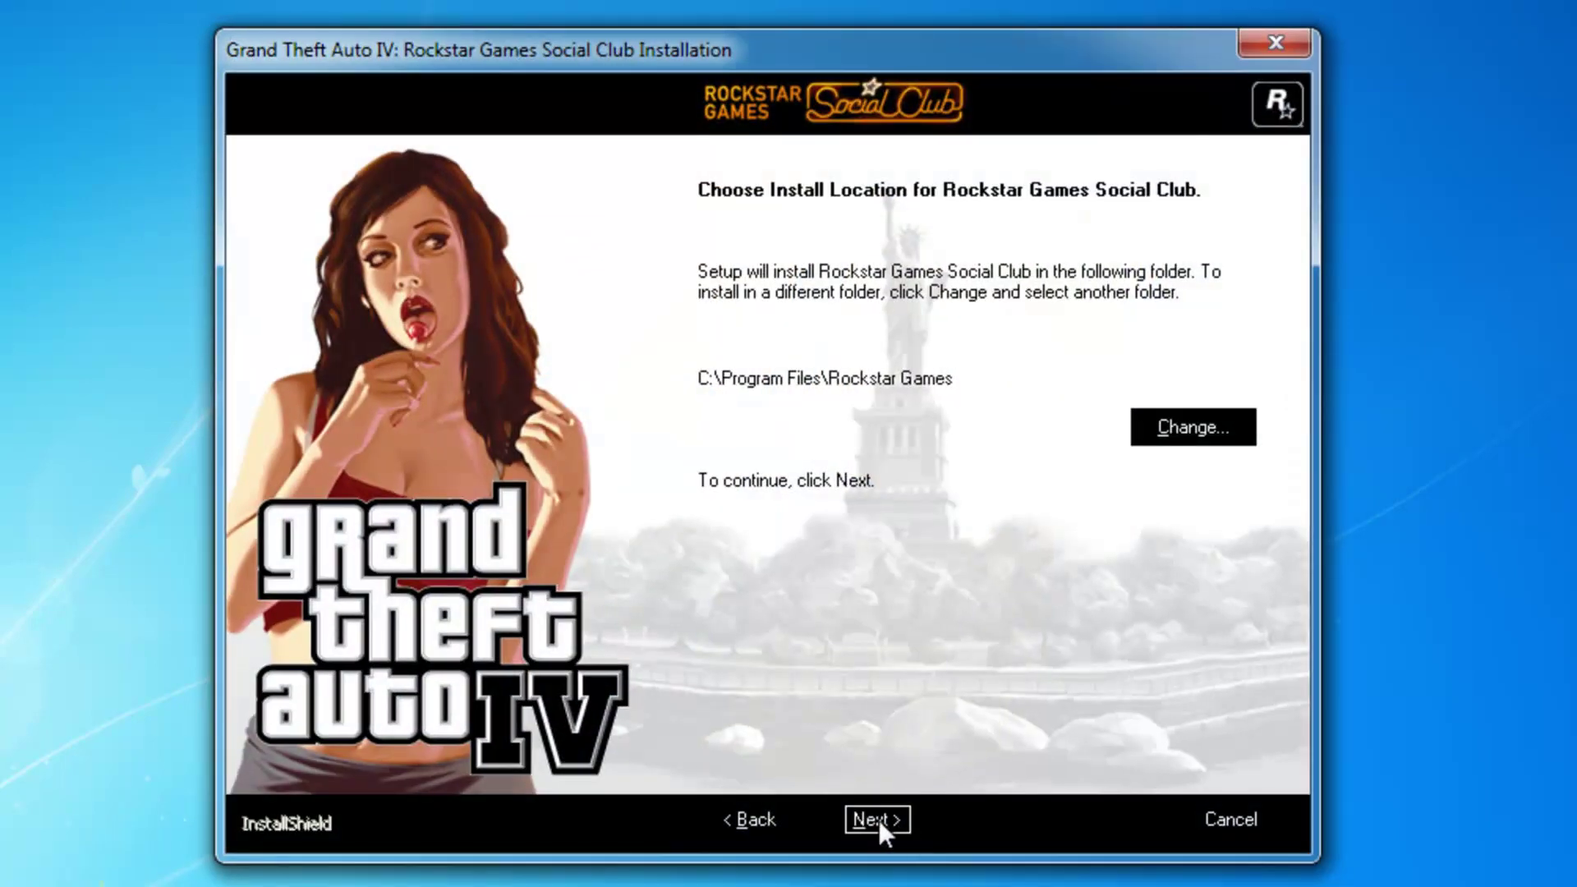
{"action": "left_click", "coordinate": [877, 820]}
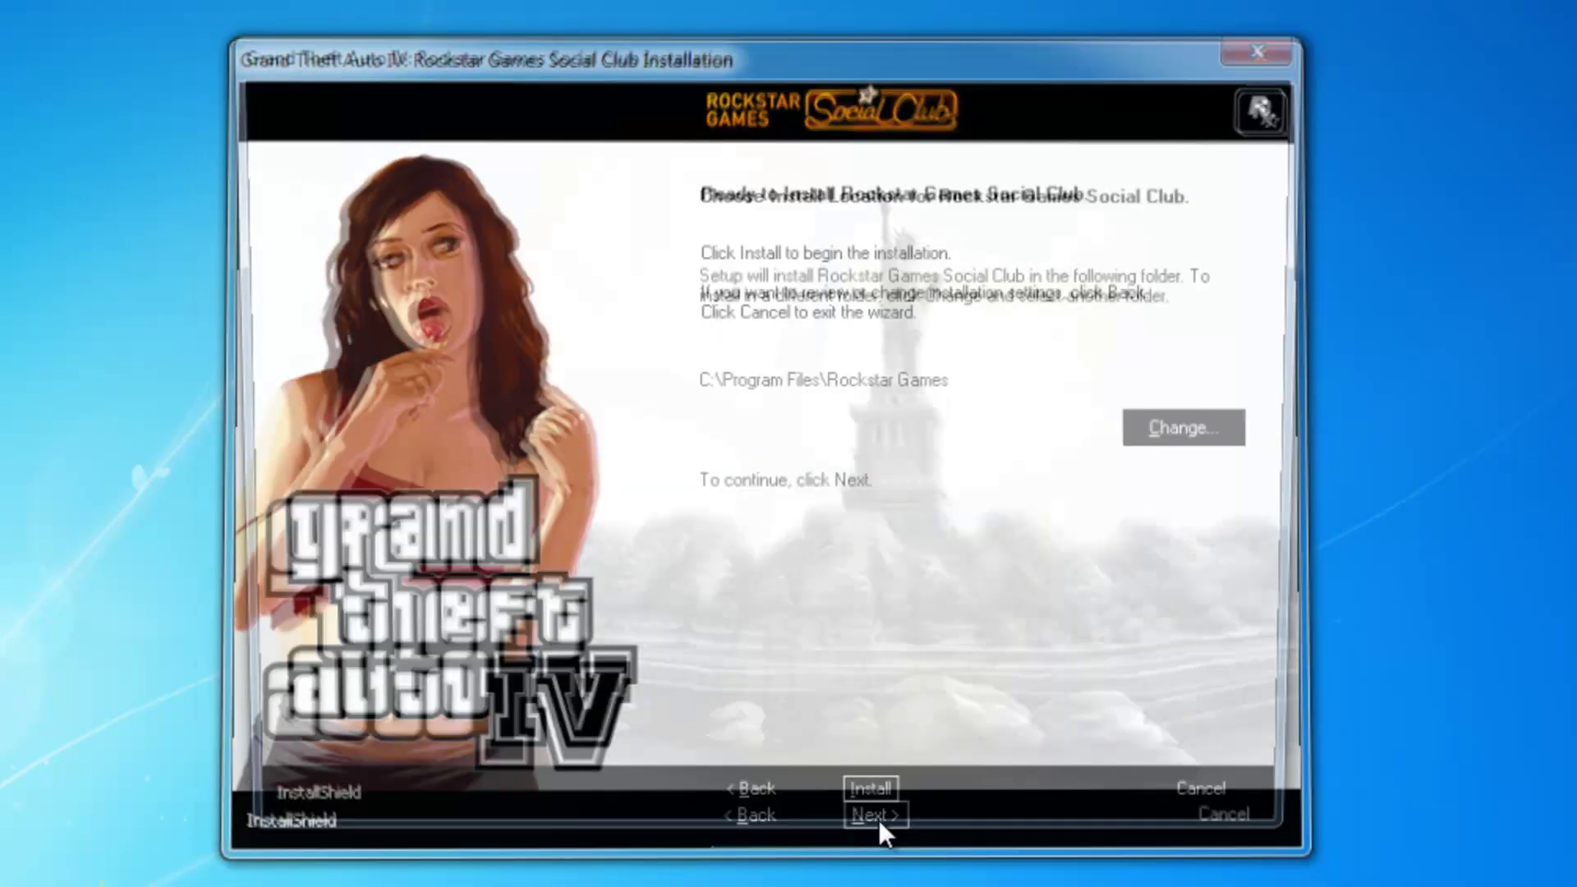
{"action": "left_click", "coordinate": [877, 820]}
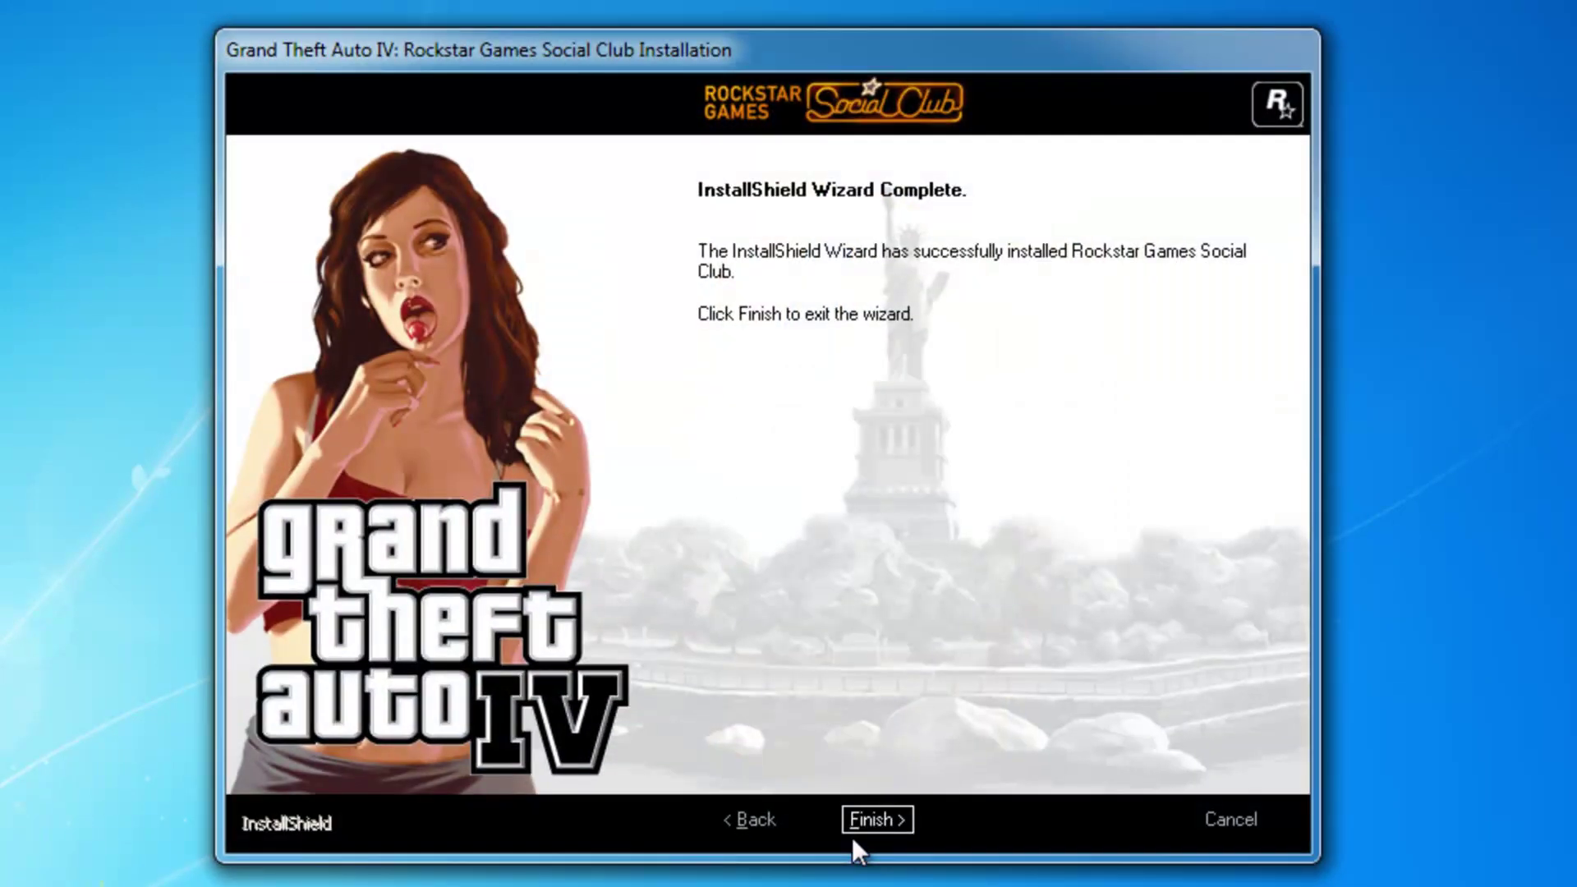
{"action": "left_click", "coordinate": [851, 835]}
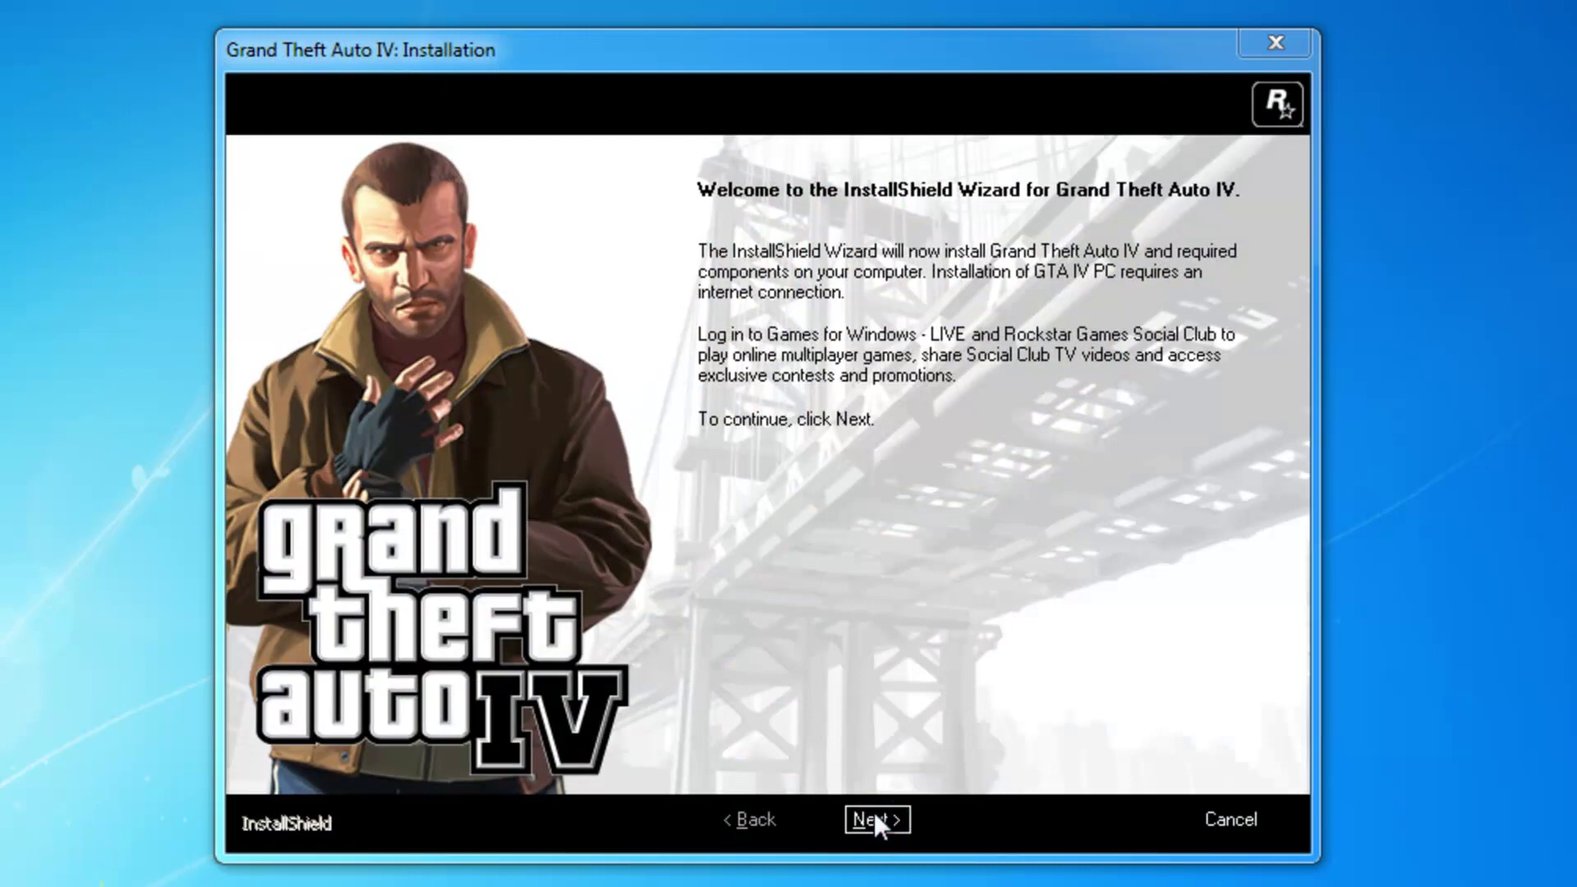
Proceed through the Grand Theft Auto IV installer with the Typical setup type and destination folder C:\Program Files\Rockstar Games
{"action": "left_click", "coordinate": [874, 813]}
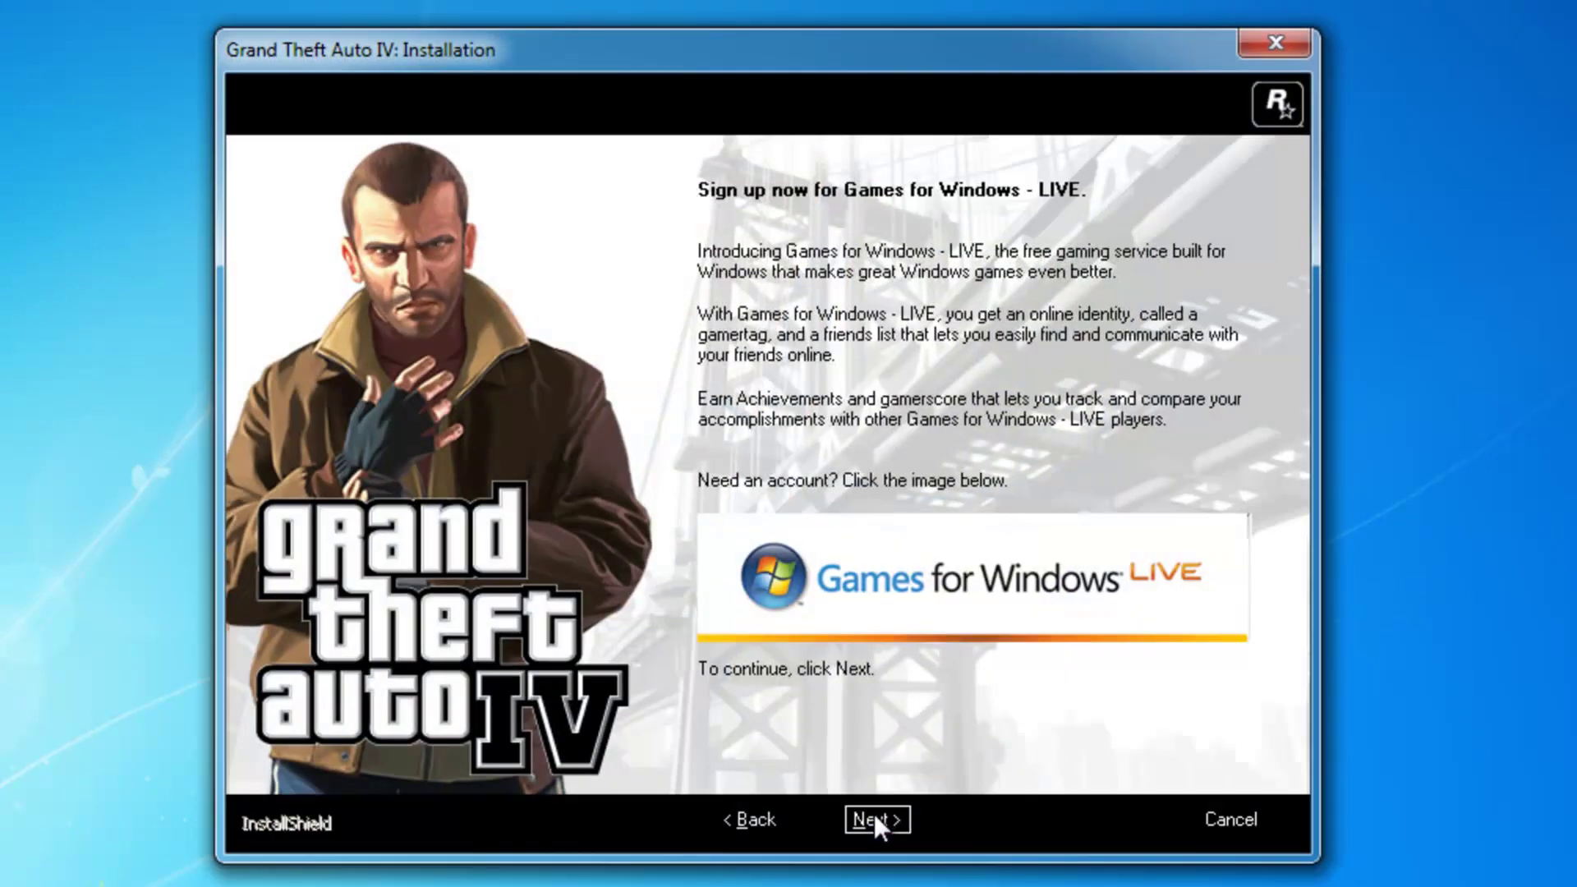
{"action": "left_click", "coordinate": [878, 819]}
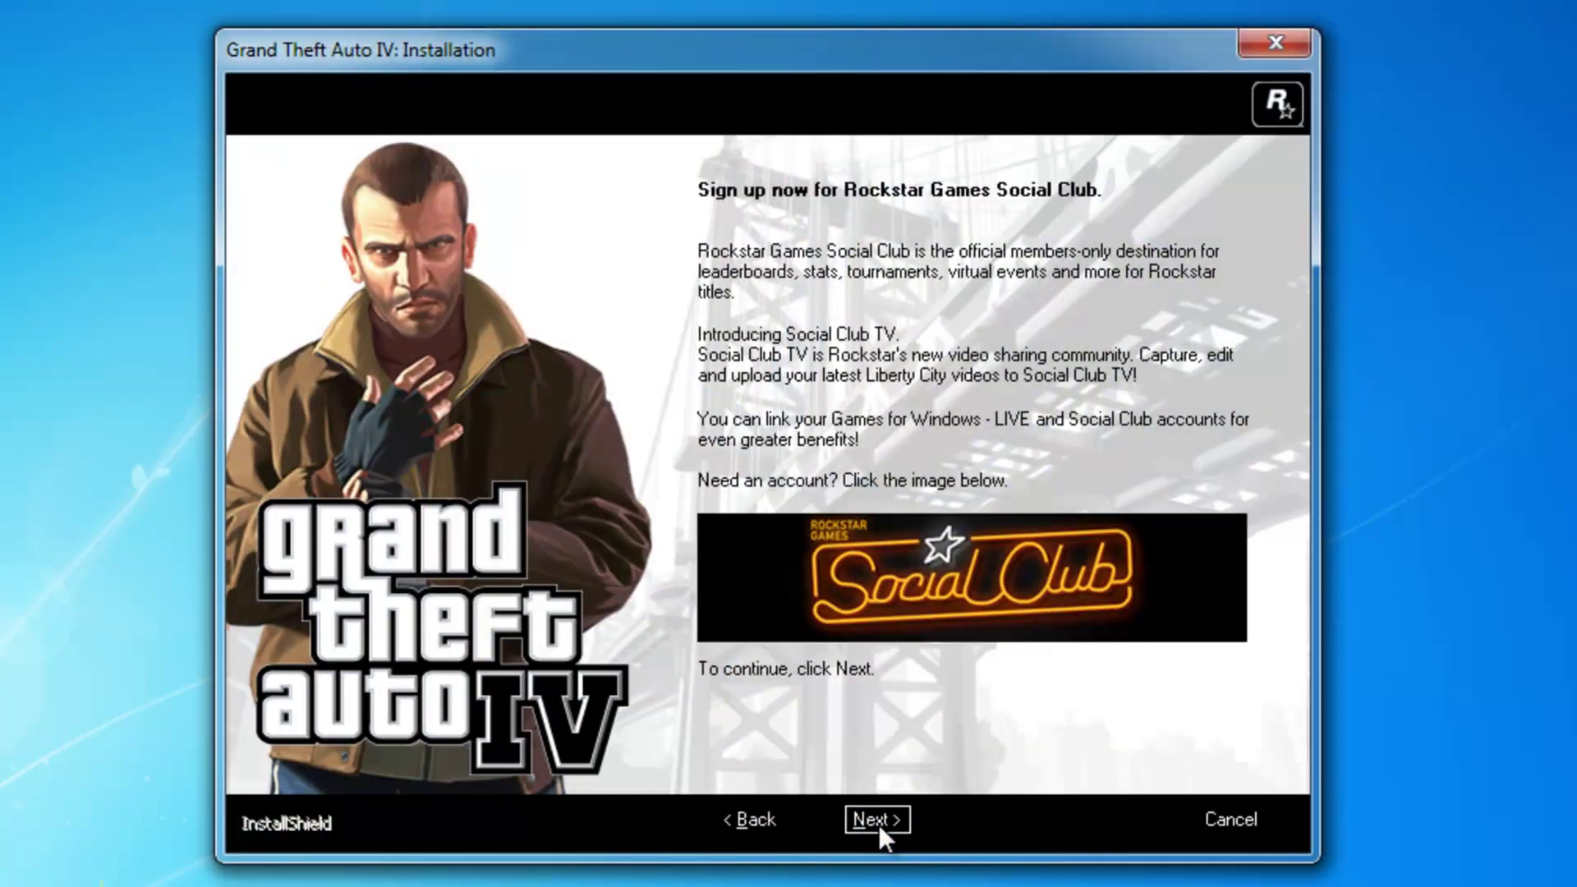
{"action": "left_click", "coordinate": [877, 819]}
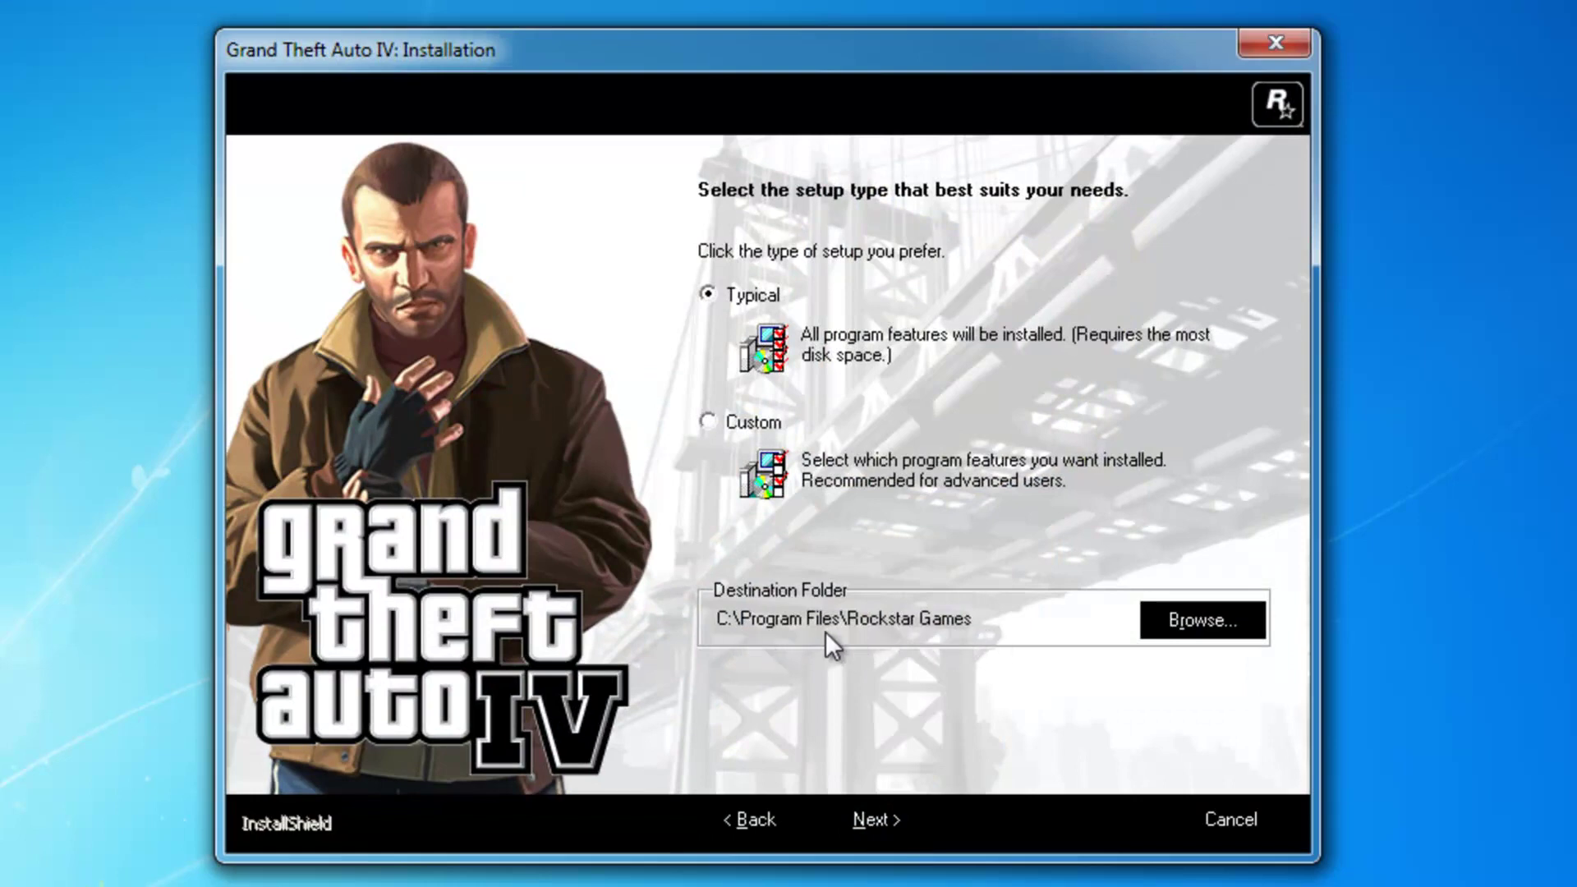
{"action": "left_click", "coordinate": [880, 824]}
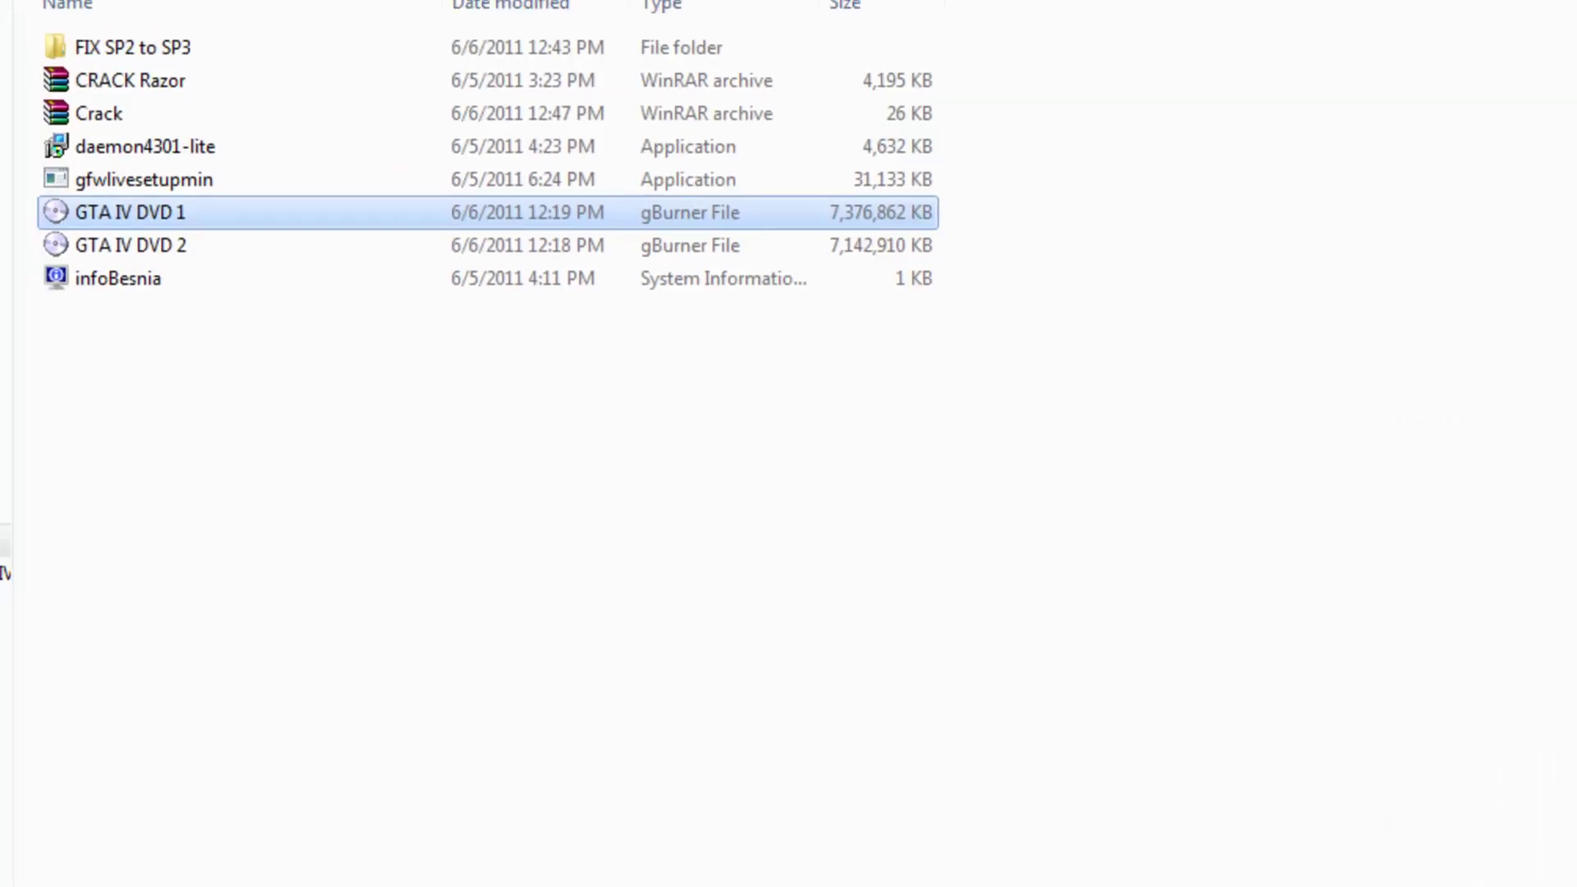
Mount the GTA IV DVD 2 image to drive H: with PowerISO in place of disc 1
{"action": "right_click", "coordinate": [178, 246]}
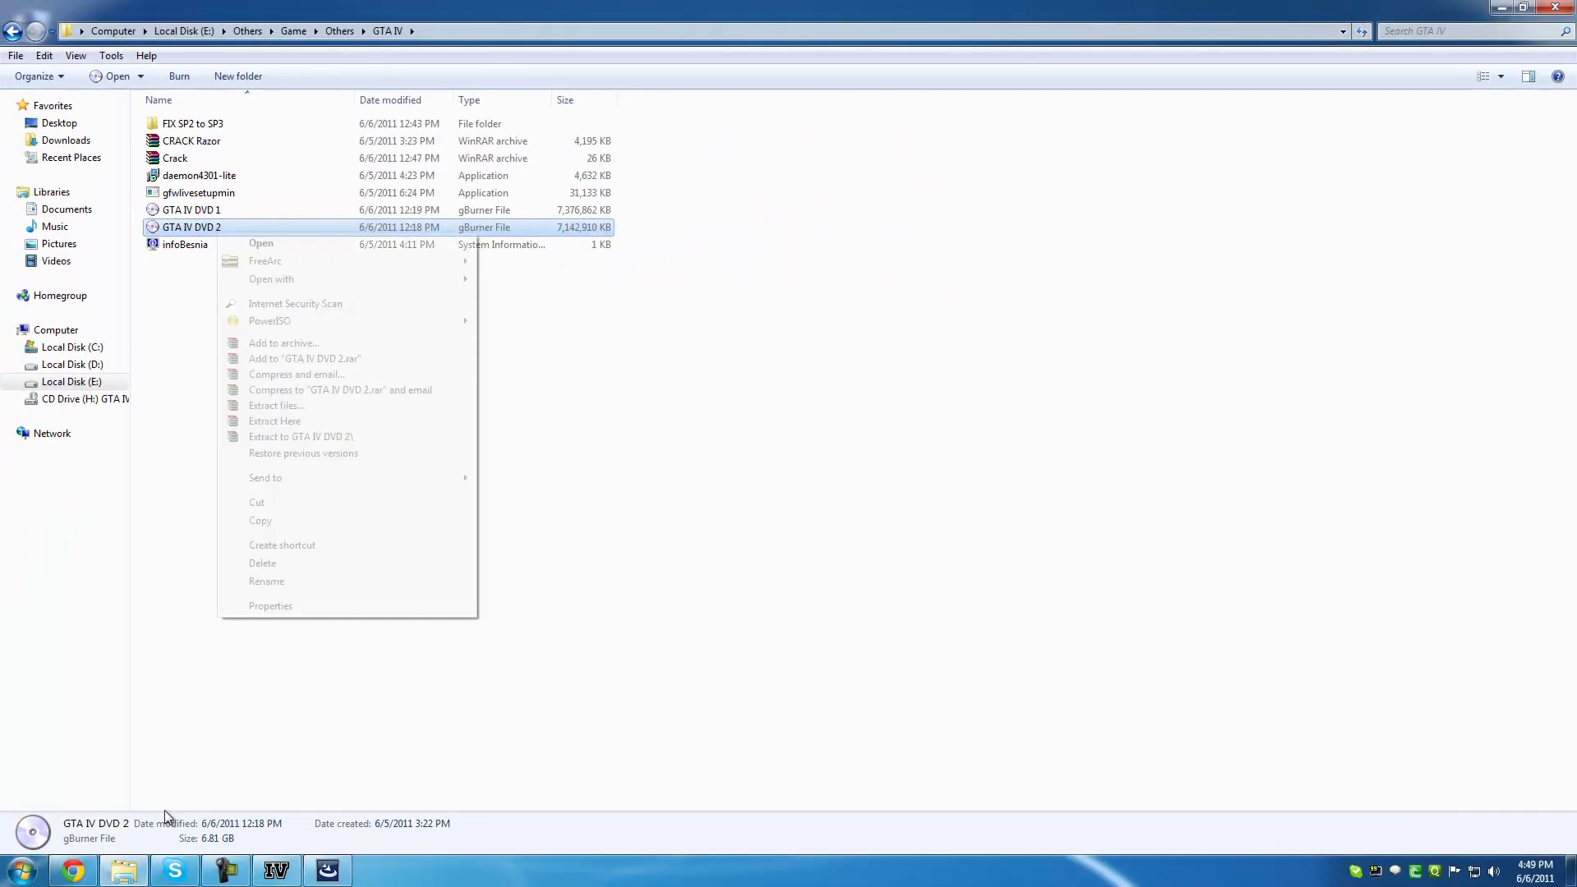
{"action": "key", "text": "p"}
{"action": "key", "text": "Right"}
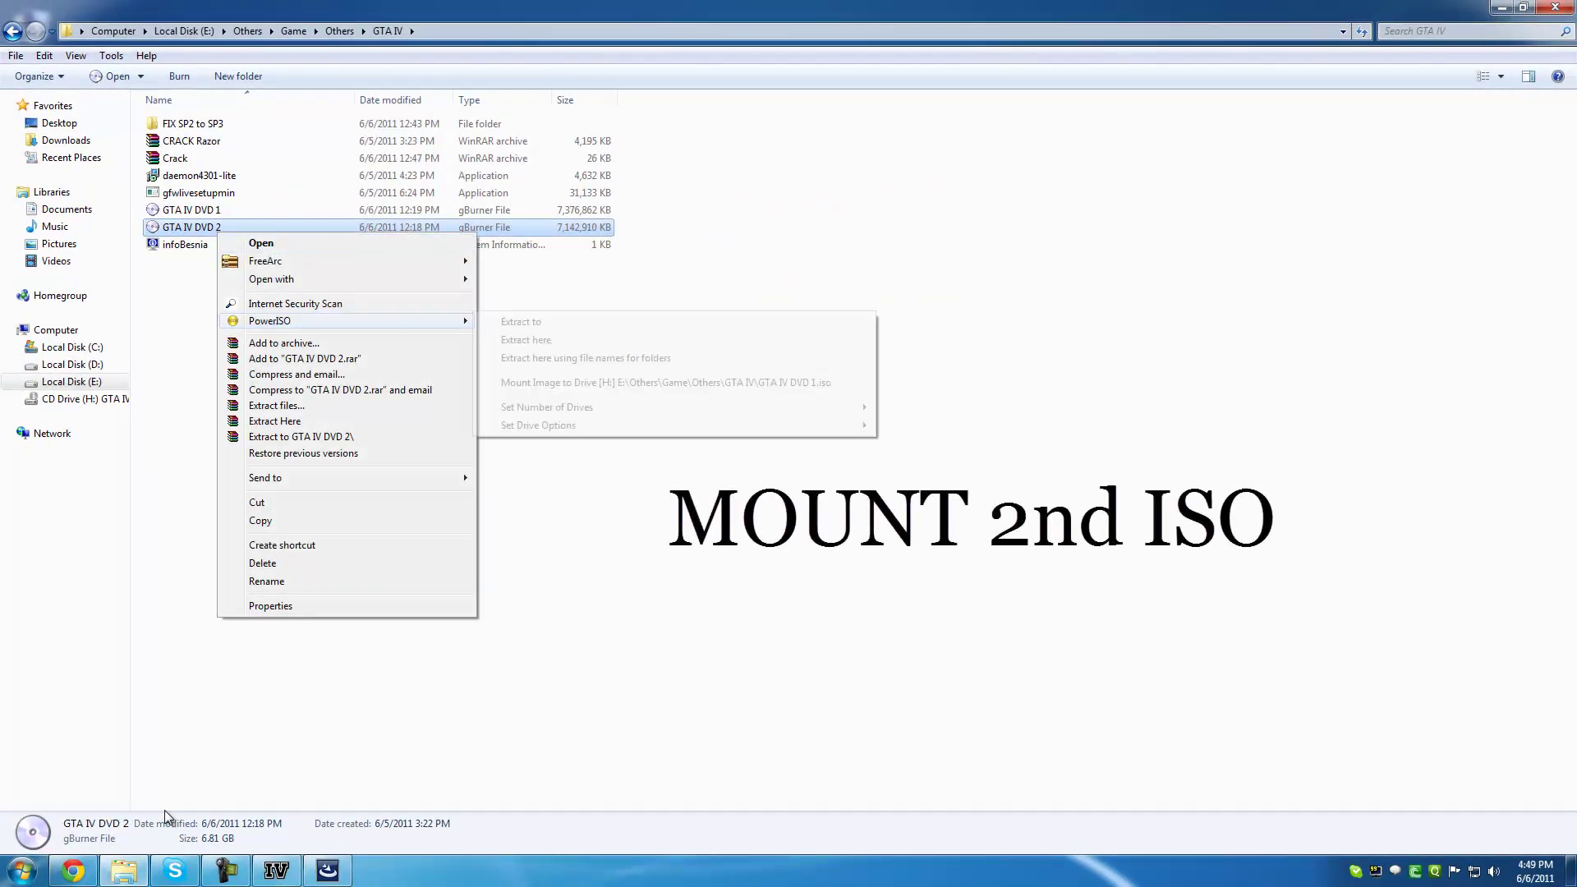
{"action": "key", "text": "Down"}
{"action": "key", "text": "Down"}
{"action": "key", "text": "Down"}
{"action": "key", "text": "Down"}
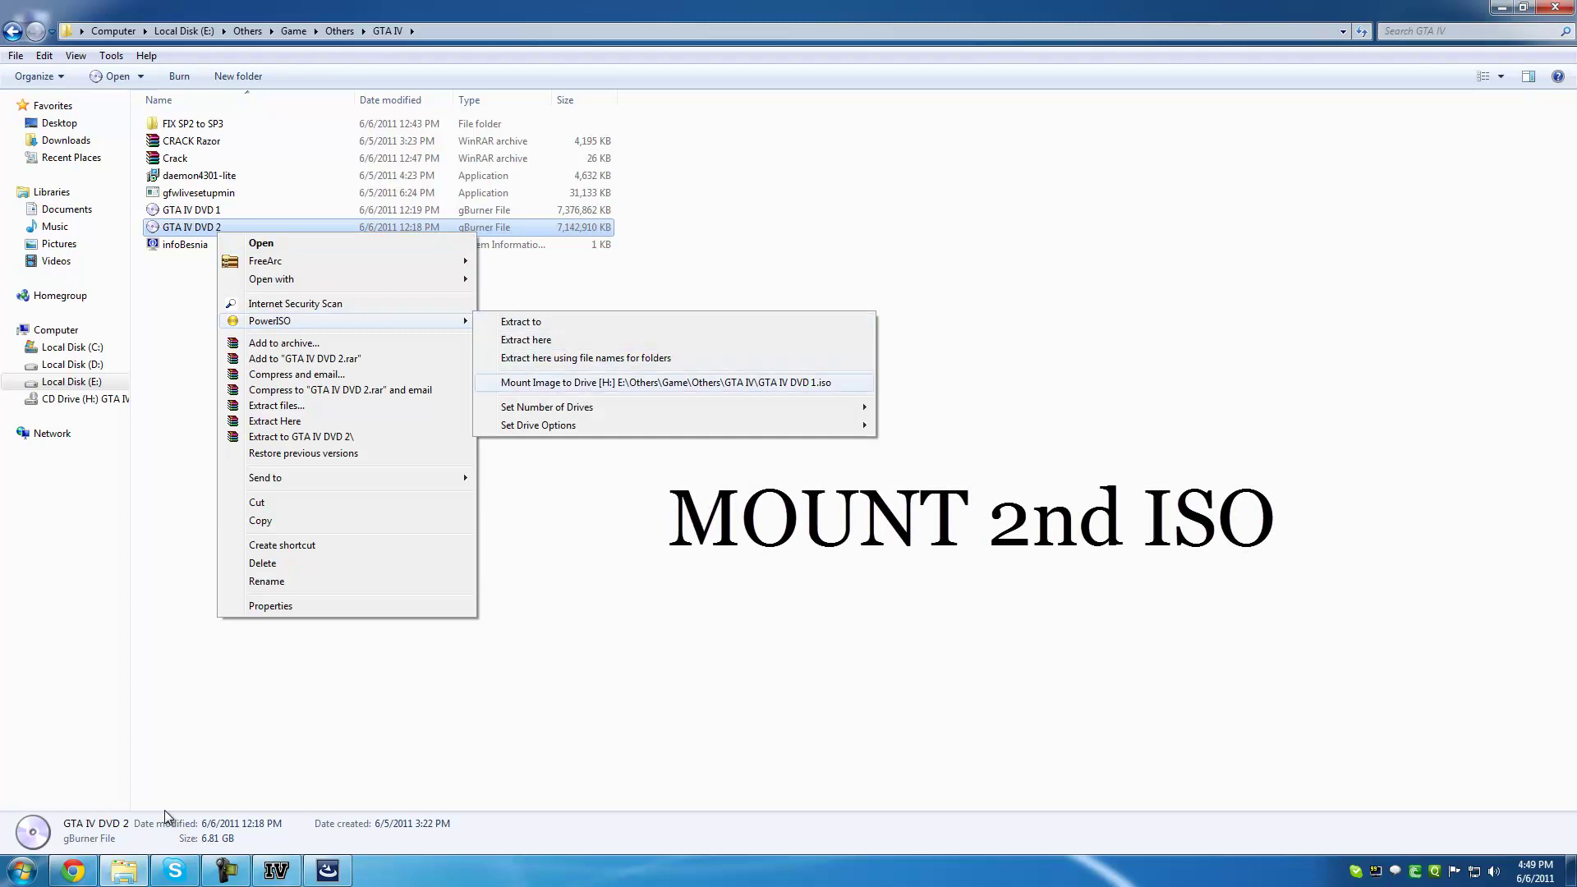
{"action": "key", "text": "Return"}
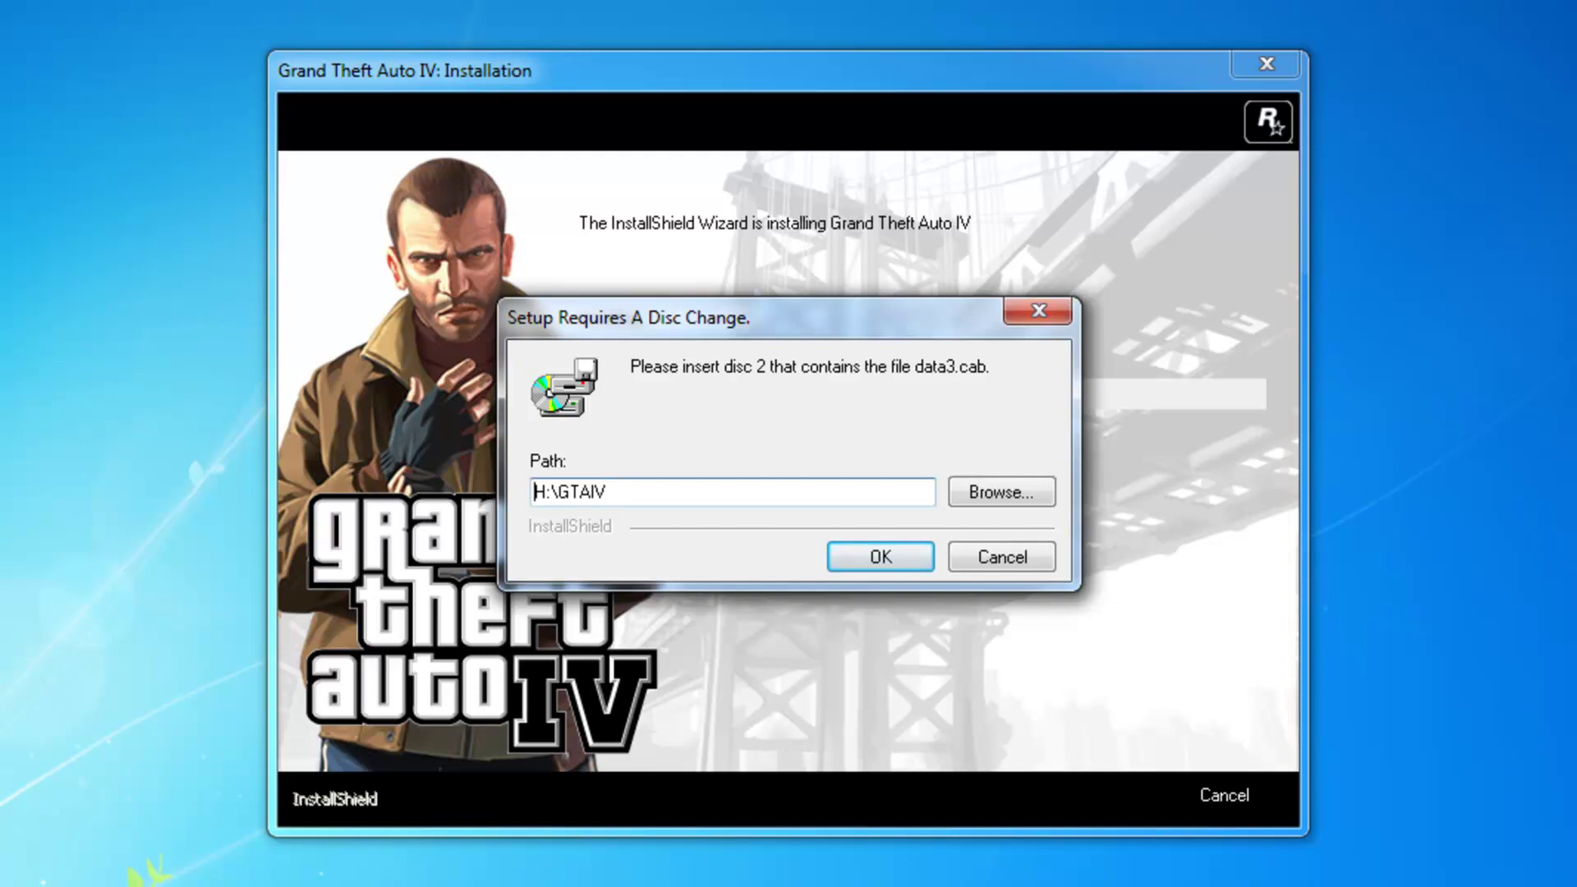
Continue the installation from disc 2 at H:\GTAIV, and mount the GTA IV DVD 1 image with PowerISO for the disc 1 request
{"action": "key", "text": "Return"}
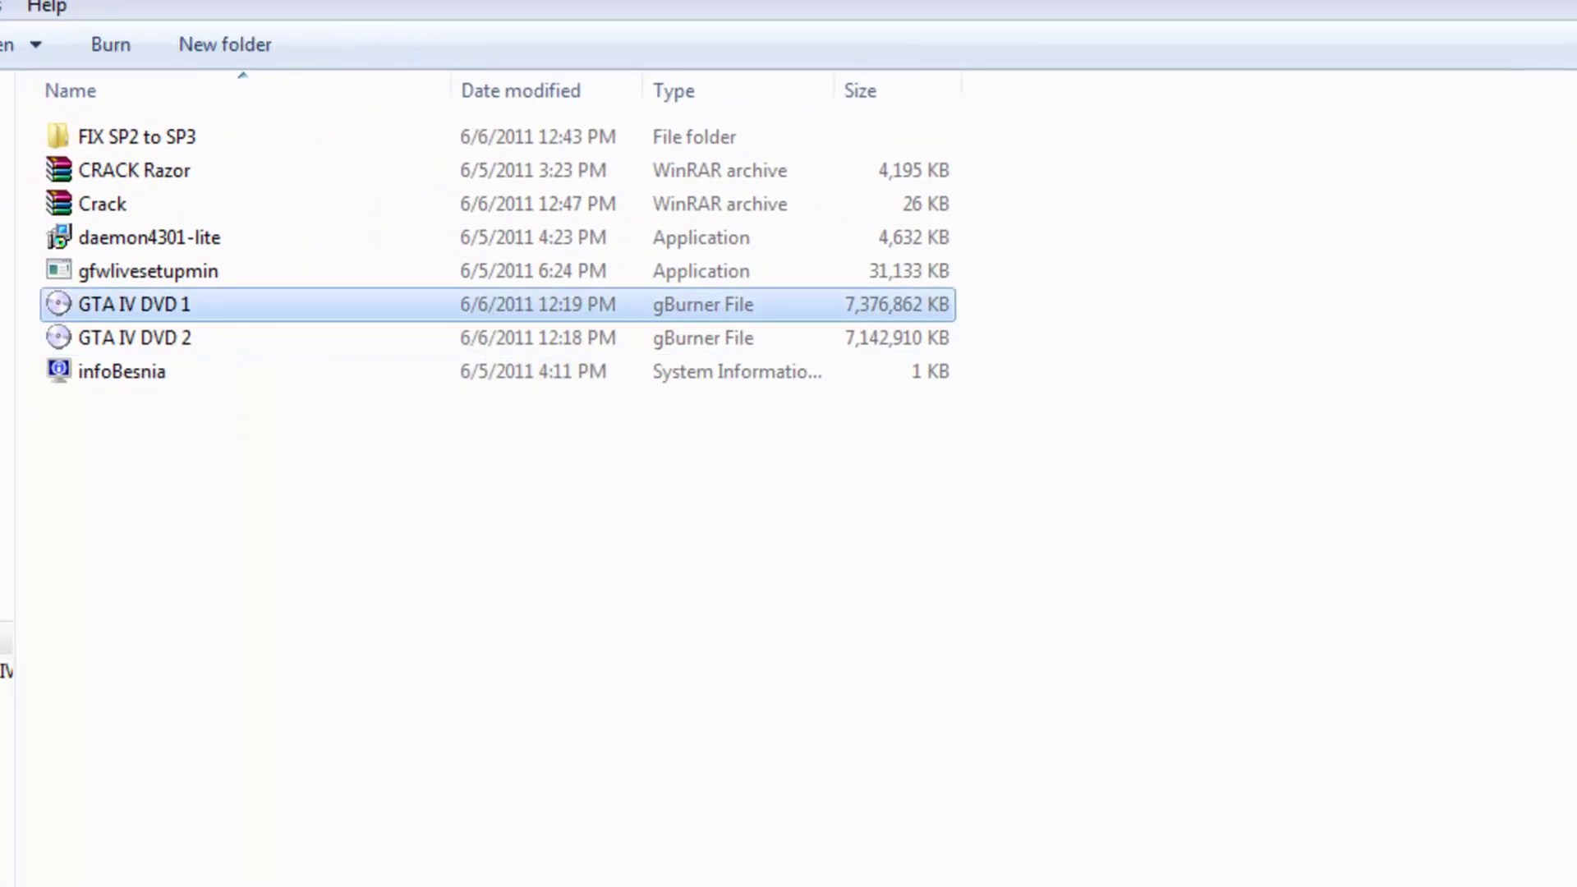
{"action": "key", "text": "shift+F10"}
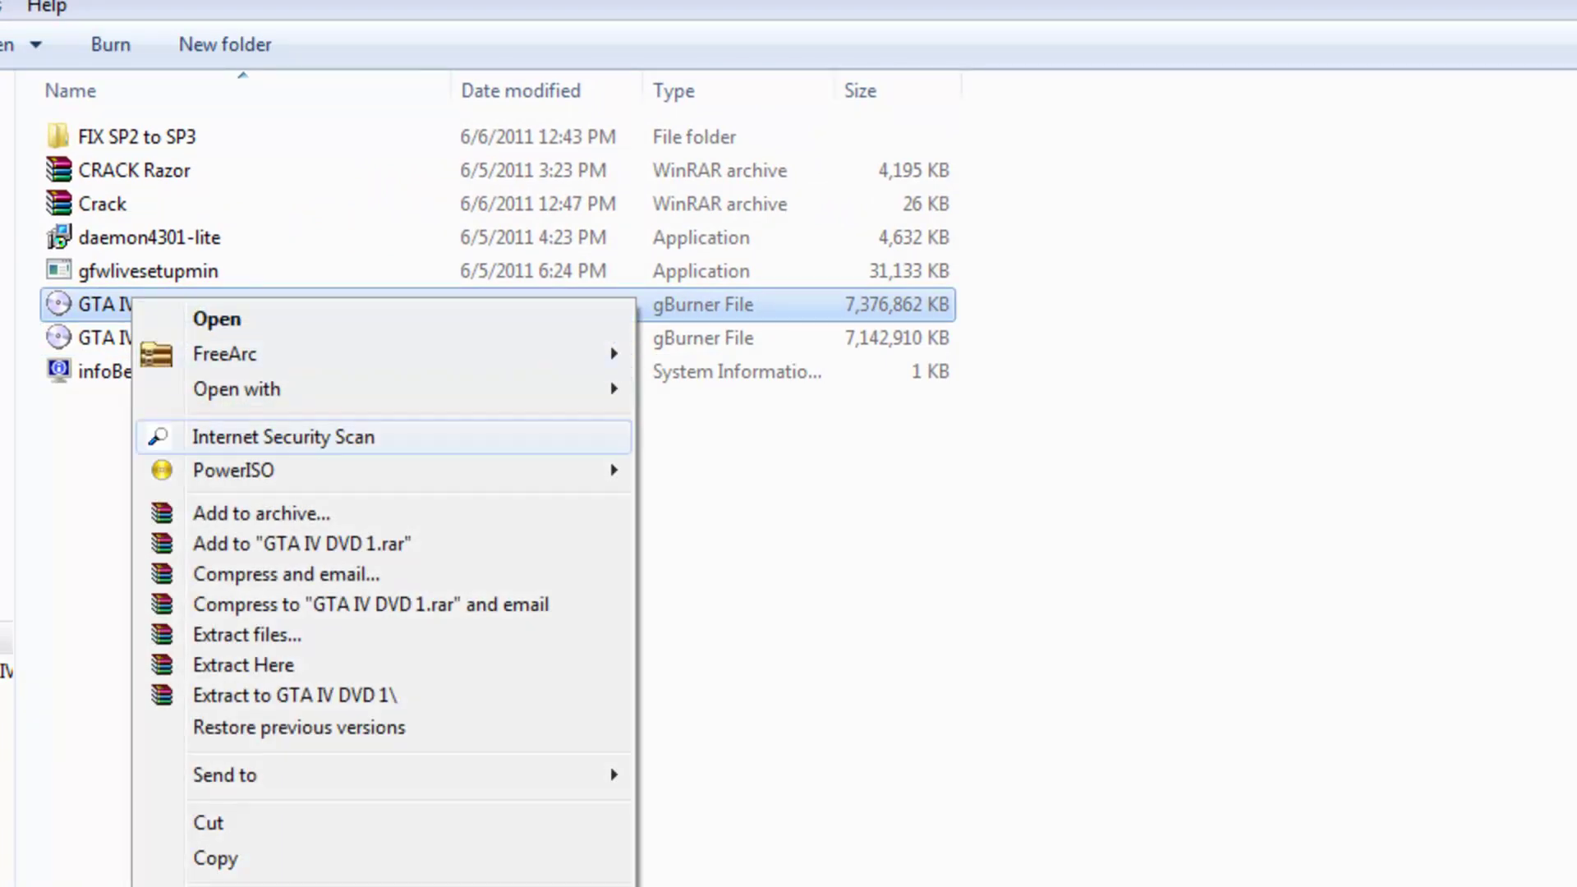
{"action": "mouse_move", "coordinate": [328, 470]}
{"action": "key", "text": "Return"}
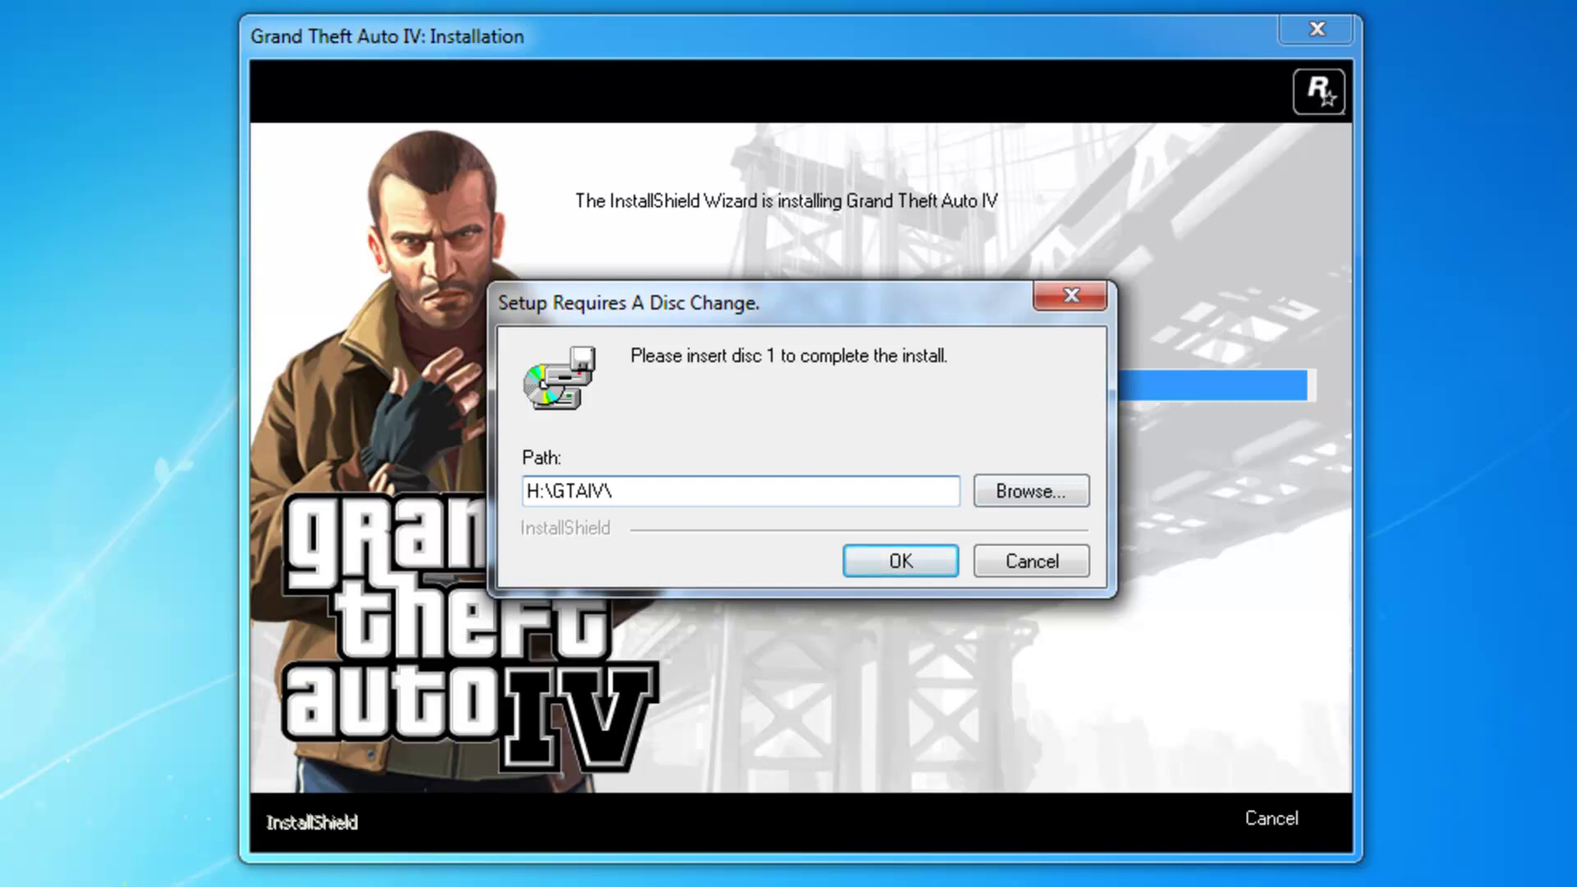
{"action": "key", "text": "Return"}
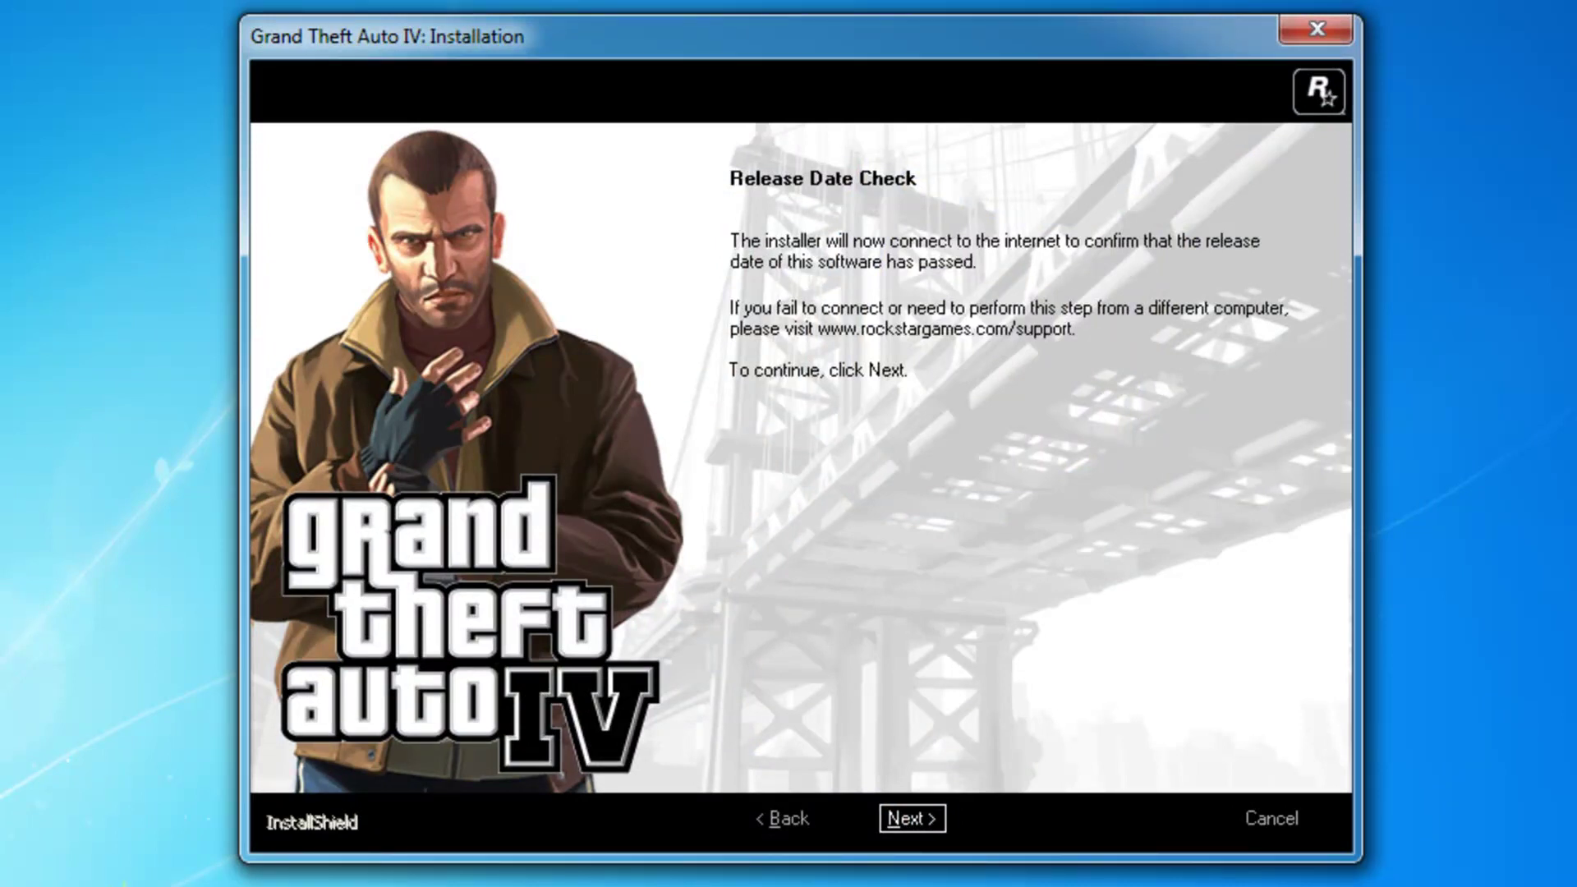
Pass the Release Date Check, finish the Grand Theft Auto IV installer without viewing the ReadMe file, and dismiss the setup window
{"action": "key", "text": "Return"}
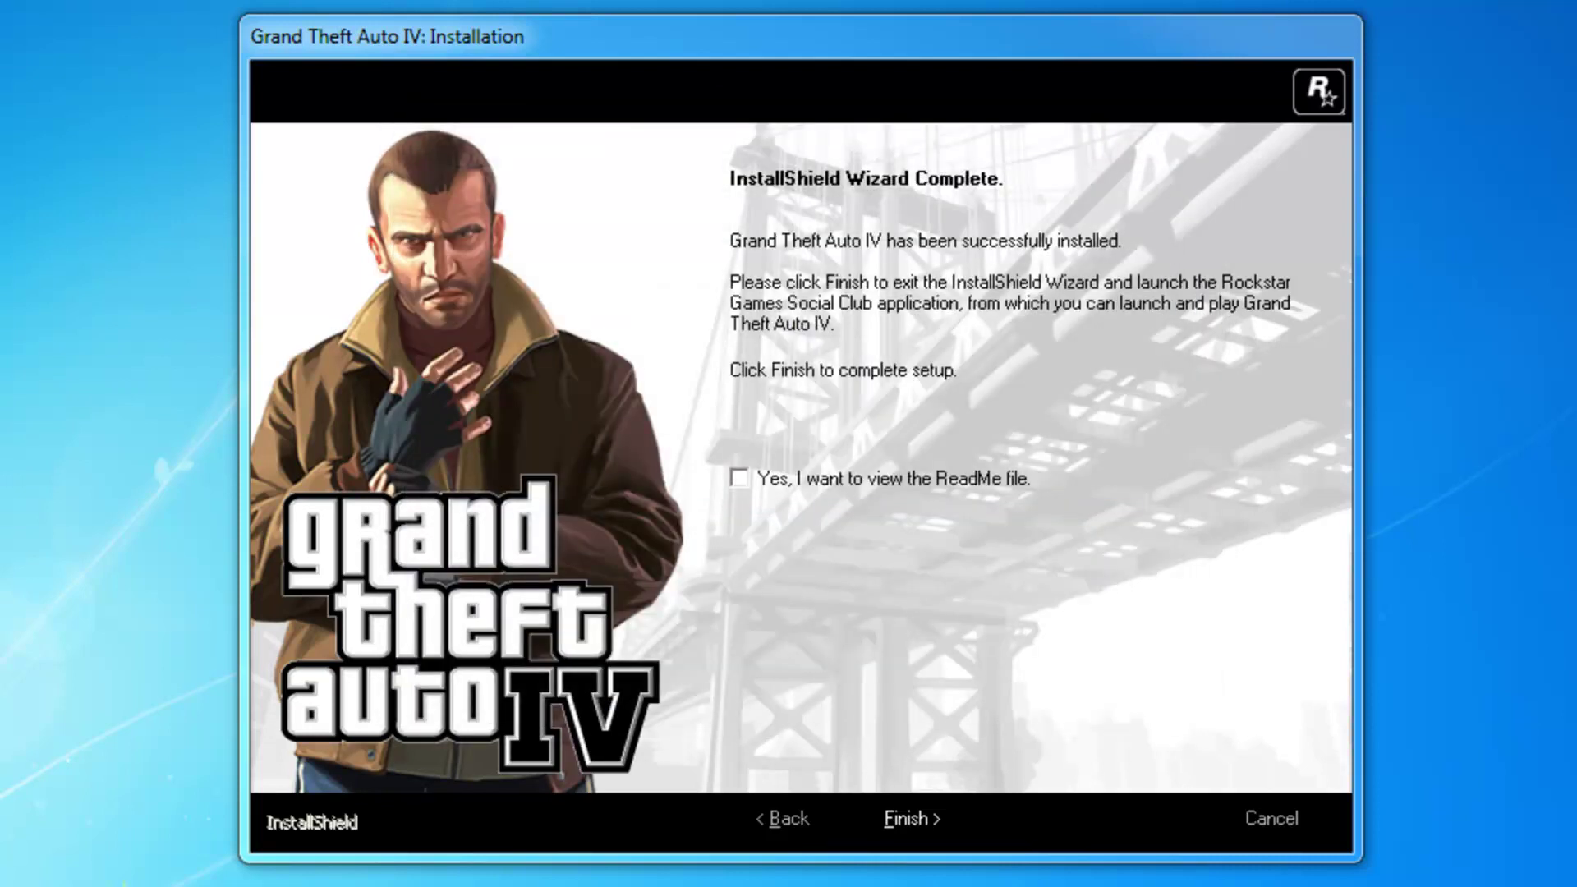
{"action": "key", "text": "space"}
{"action": "key", "text": "space"}
{"action": "key", "text": "space"}
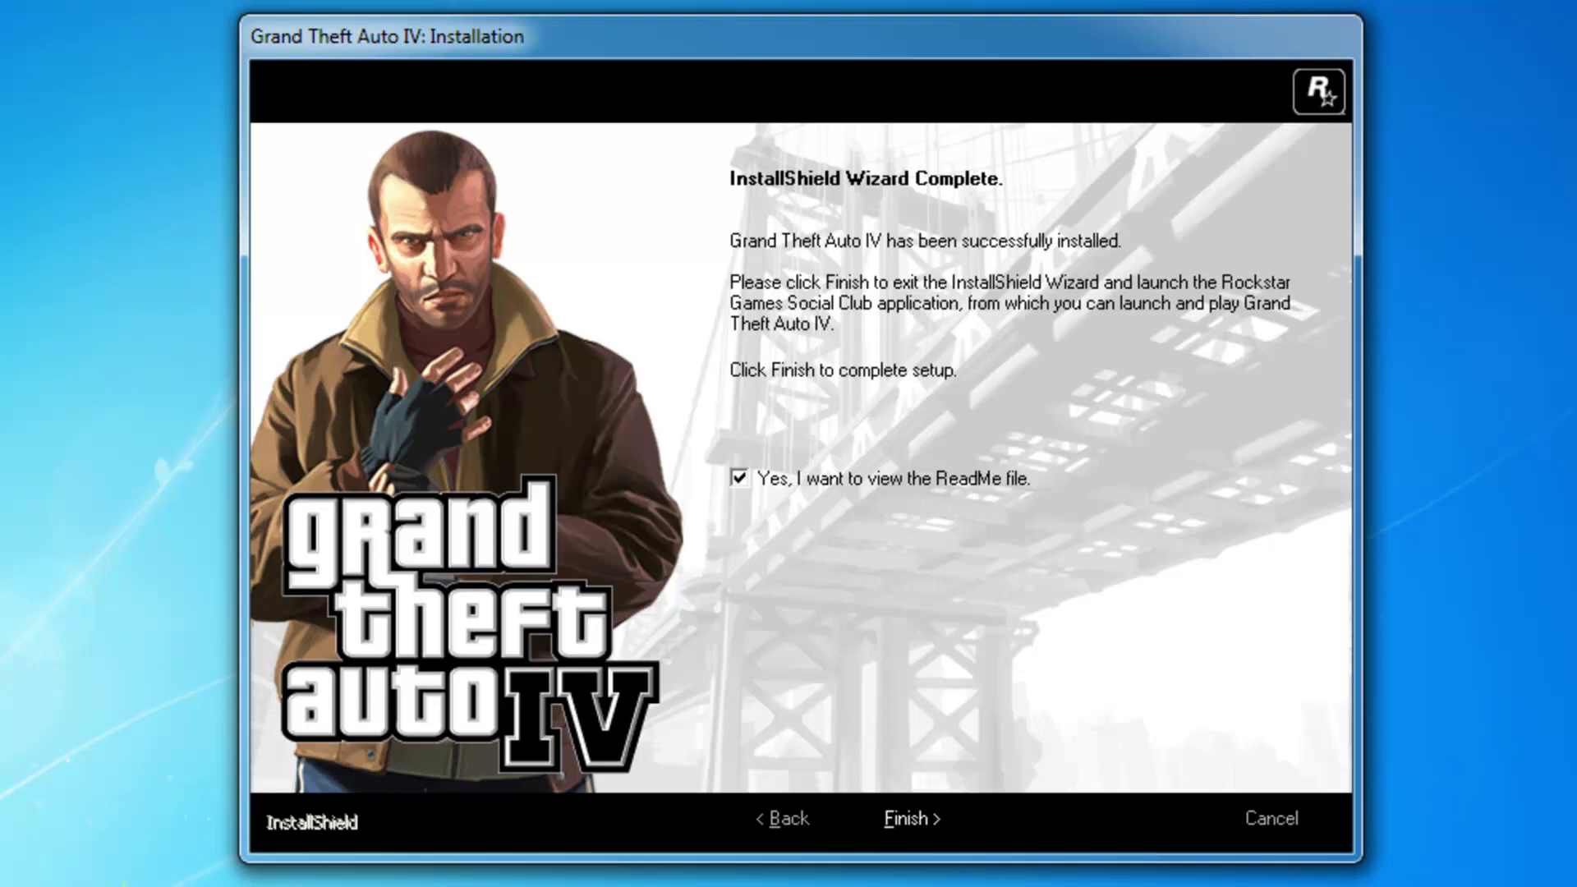
{"action": "key", "text": "space"}
{"action": "key", "text": "Return"}
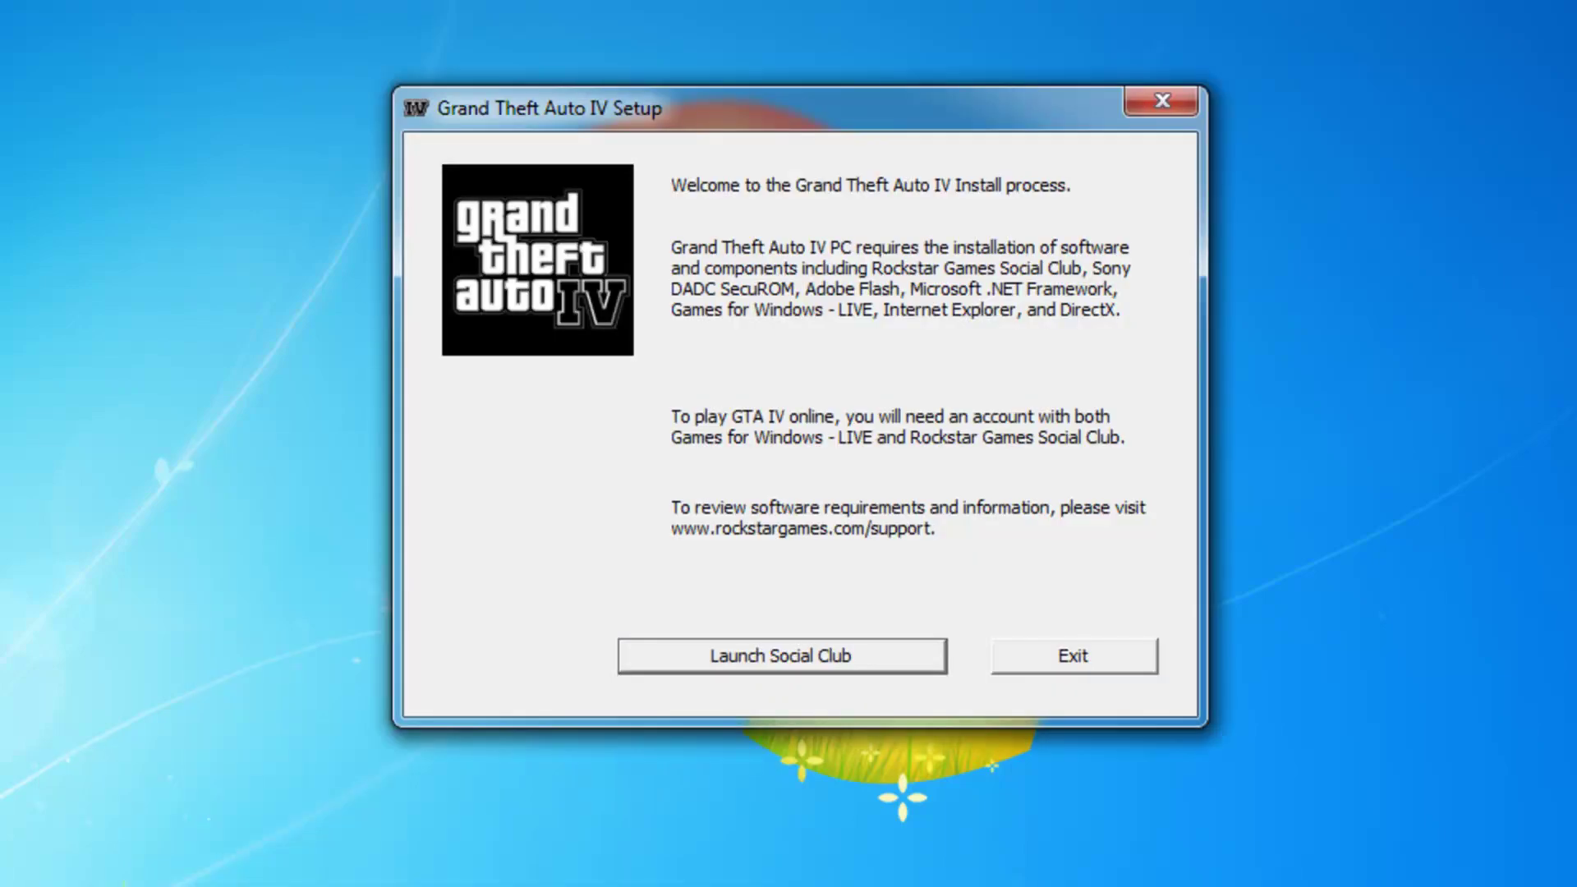
{"action": "key", "text": "Return"}
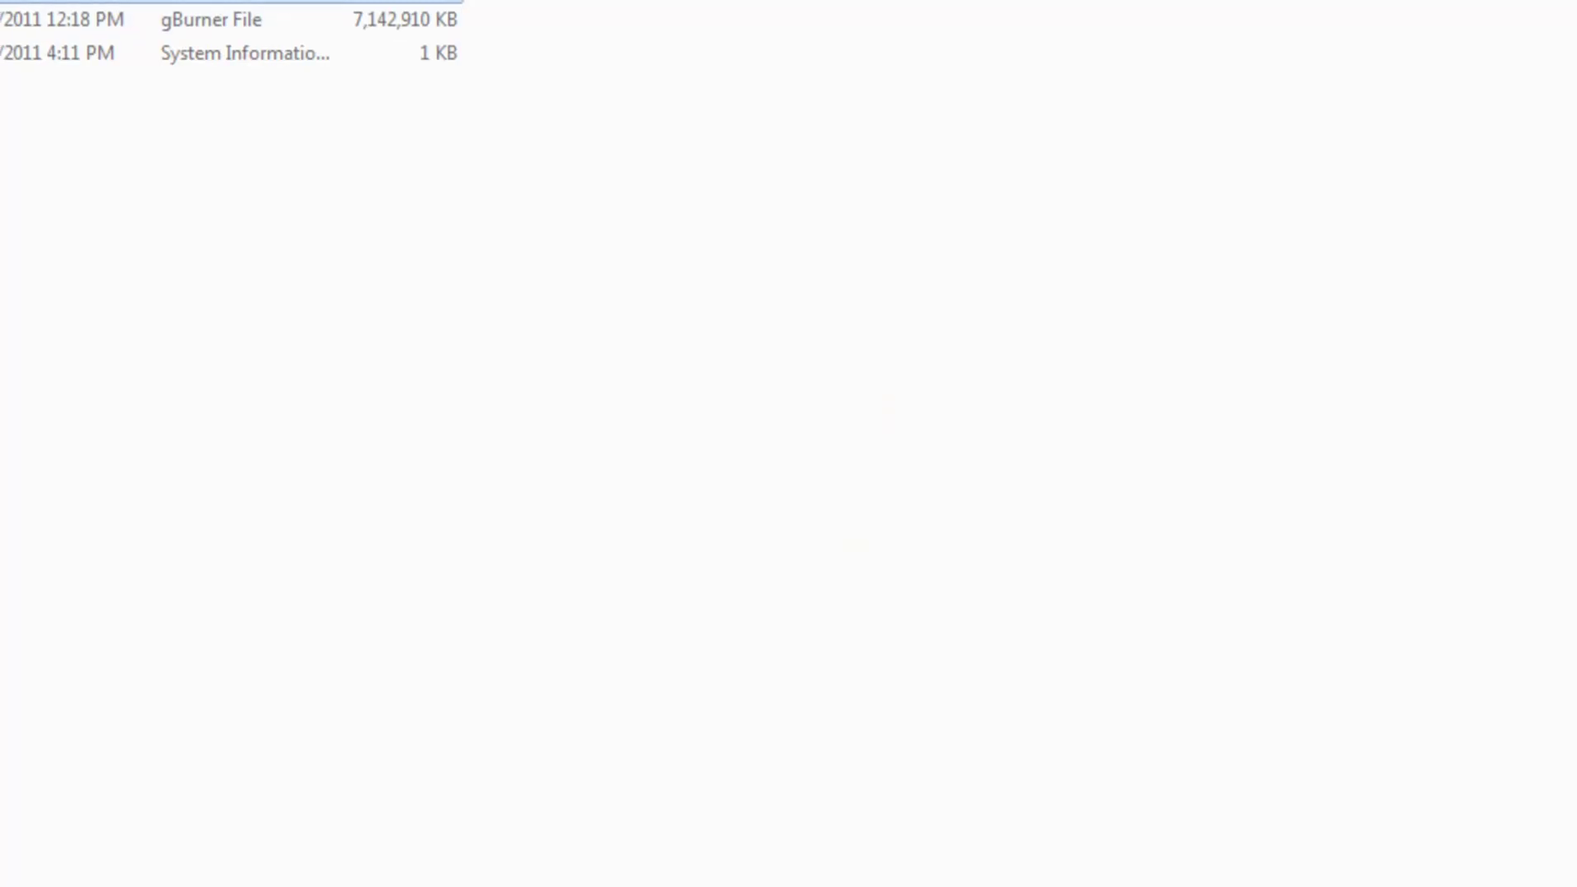
Extract the Crack folder from Crack.rar to D:\Game with WinRAR and close the archive
{"action": "double_click", "coordinate": [129, 161]}
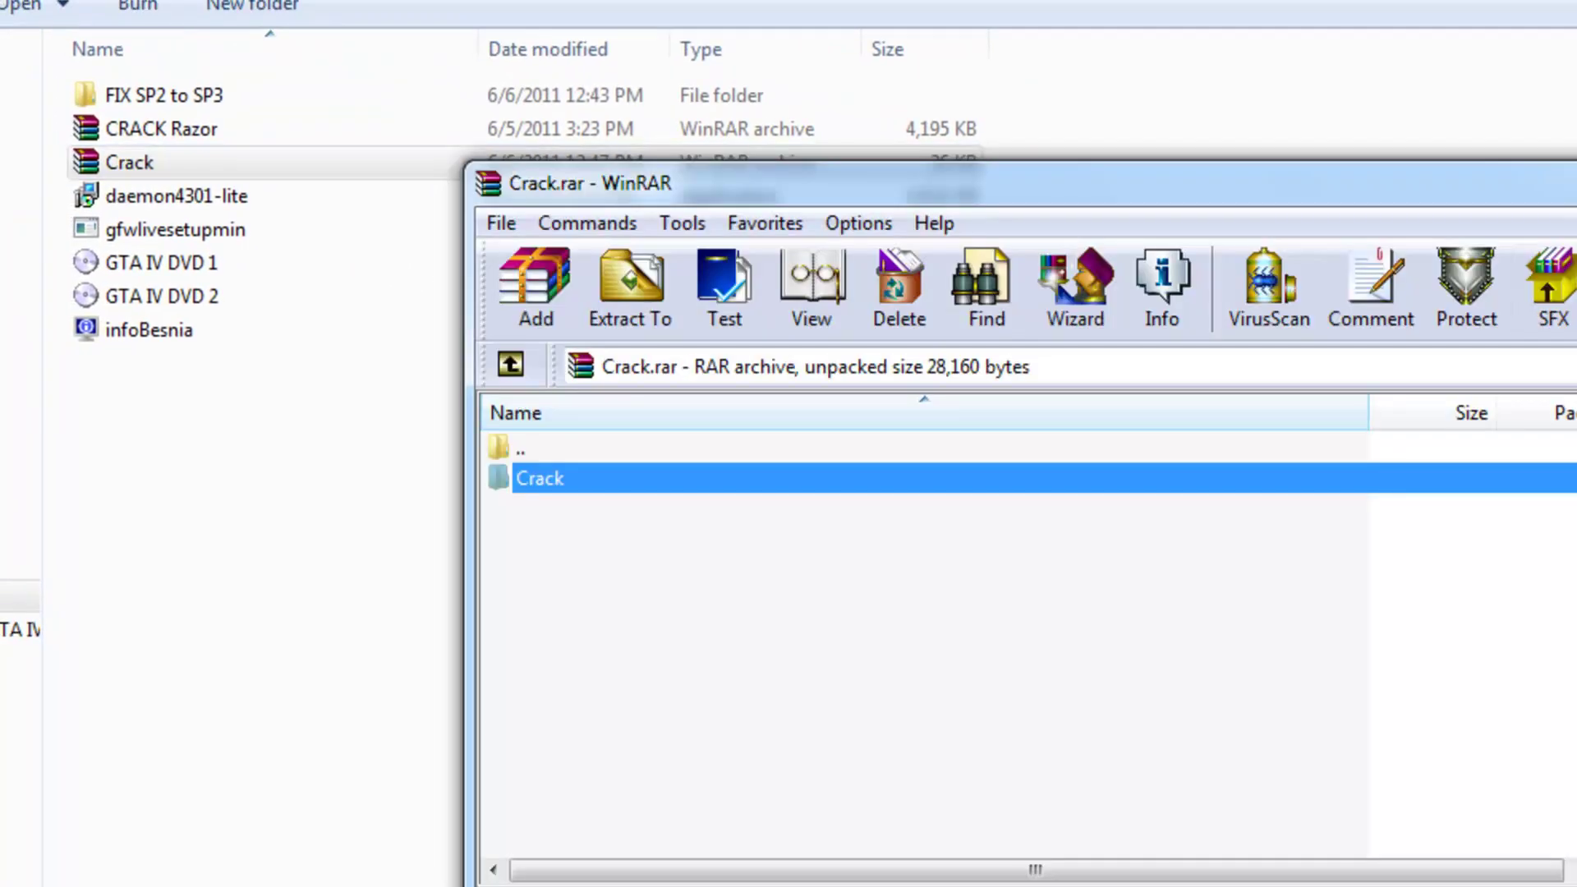
{"action": "left_click", "coordinate": [630, 287]}
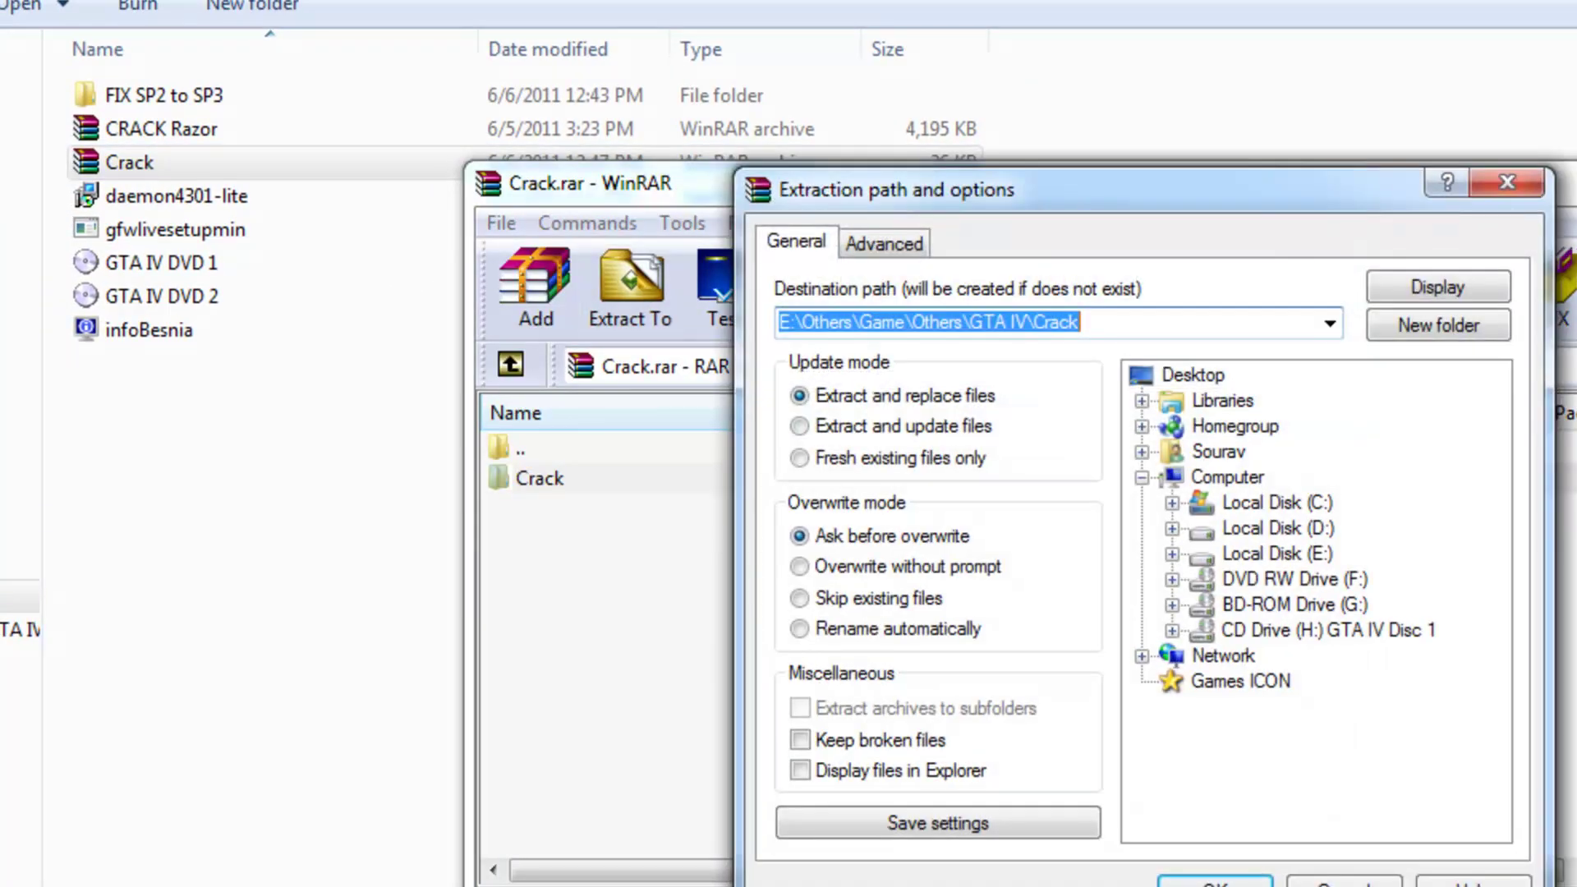
{"action": "left_click", "coordinate": [1172, 528]}
{"action": "left_click", "coordinate": [1274, 630]}
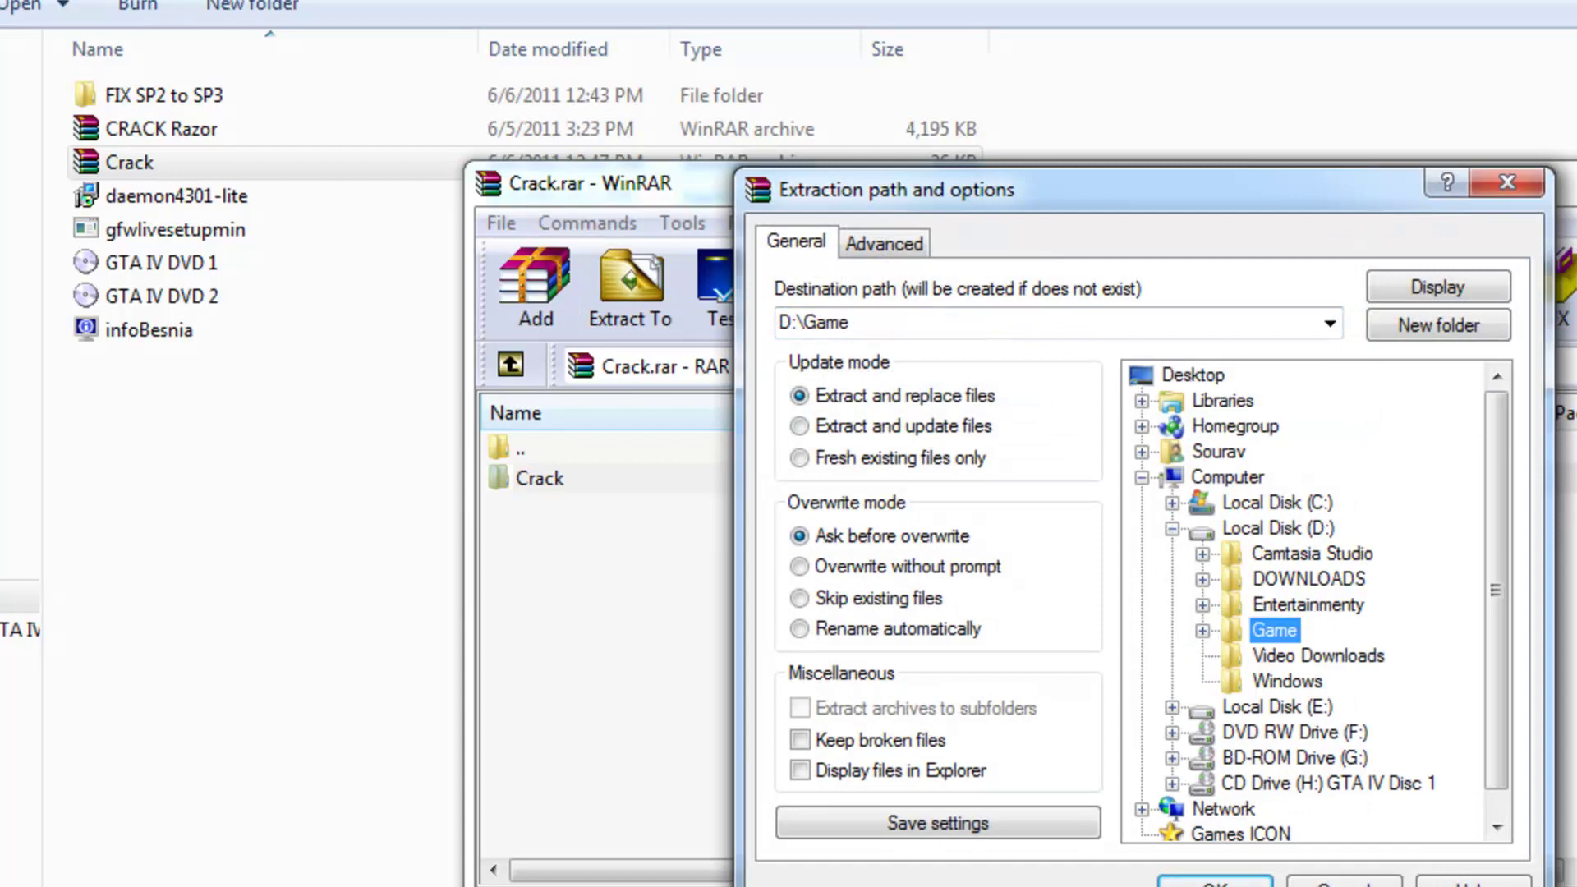
{"action": "key", "text": "Return"}
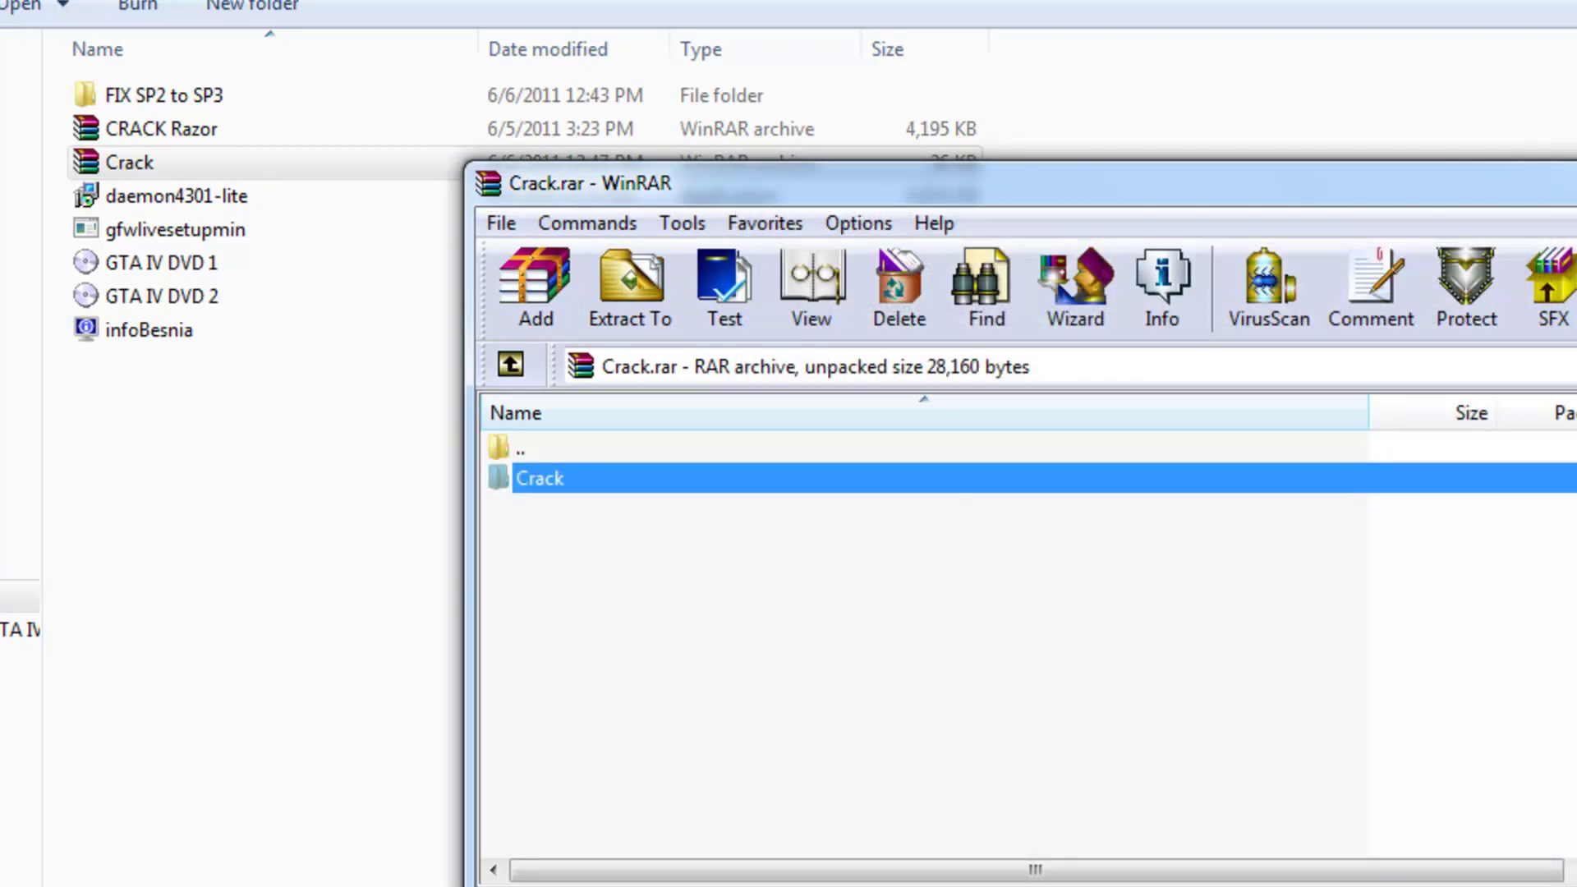
{"action": "key", "text": "Escape"}
Copy the LaunchGTAIV application from the D:\Game\Crack folder
{"action": "key", "text": "alt+Up"}
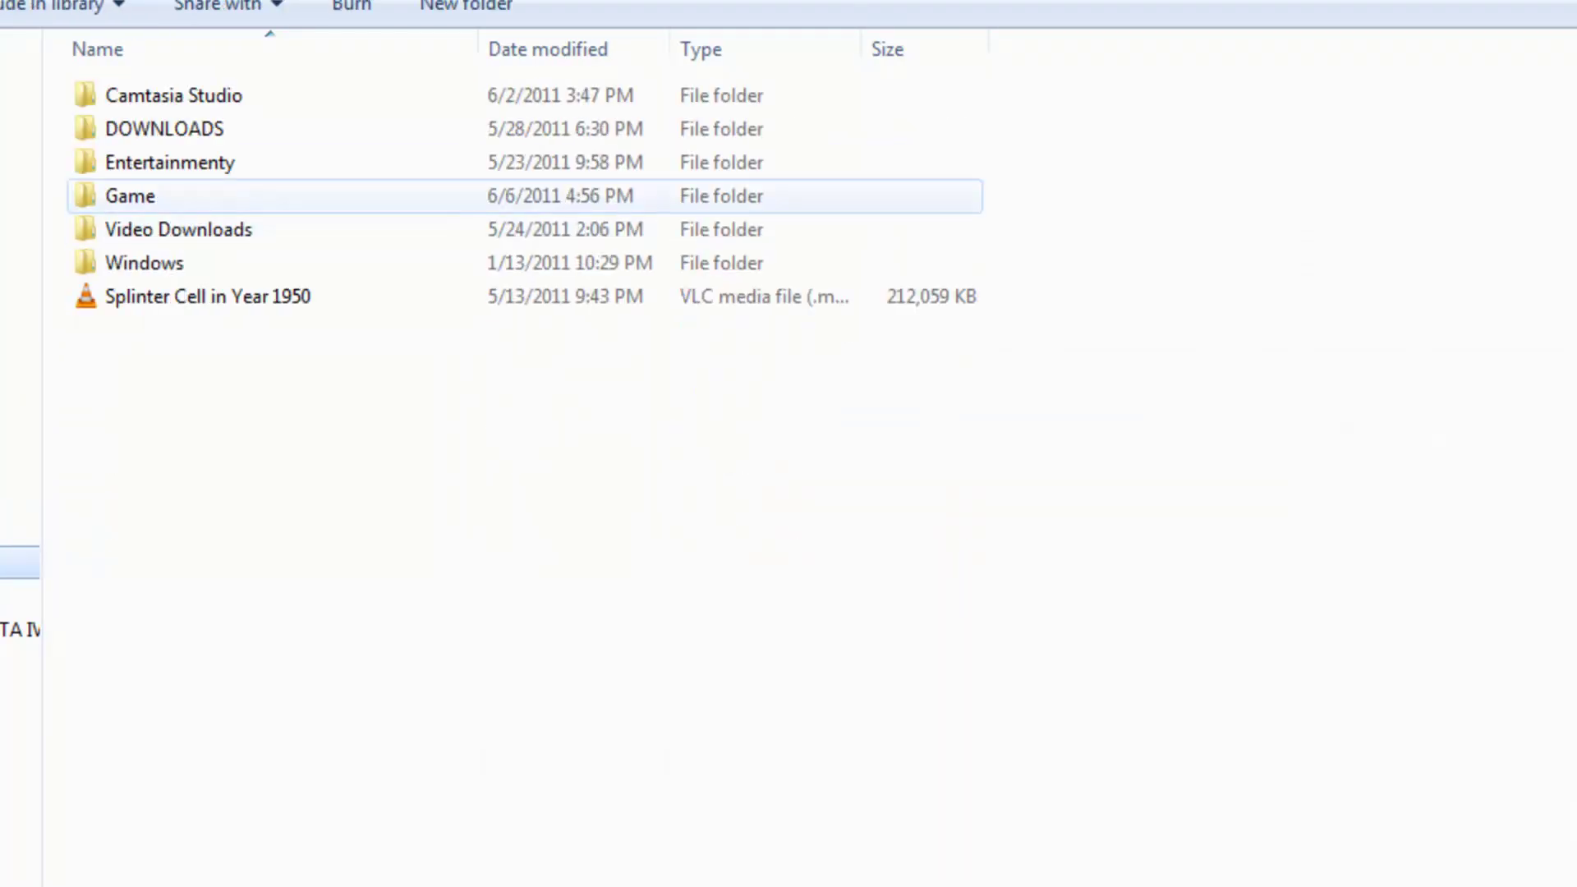
{"action": "key", "text": "Return"}
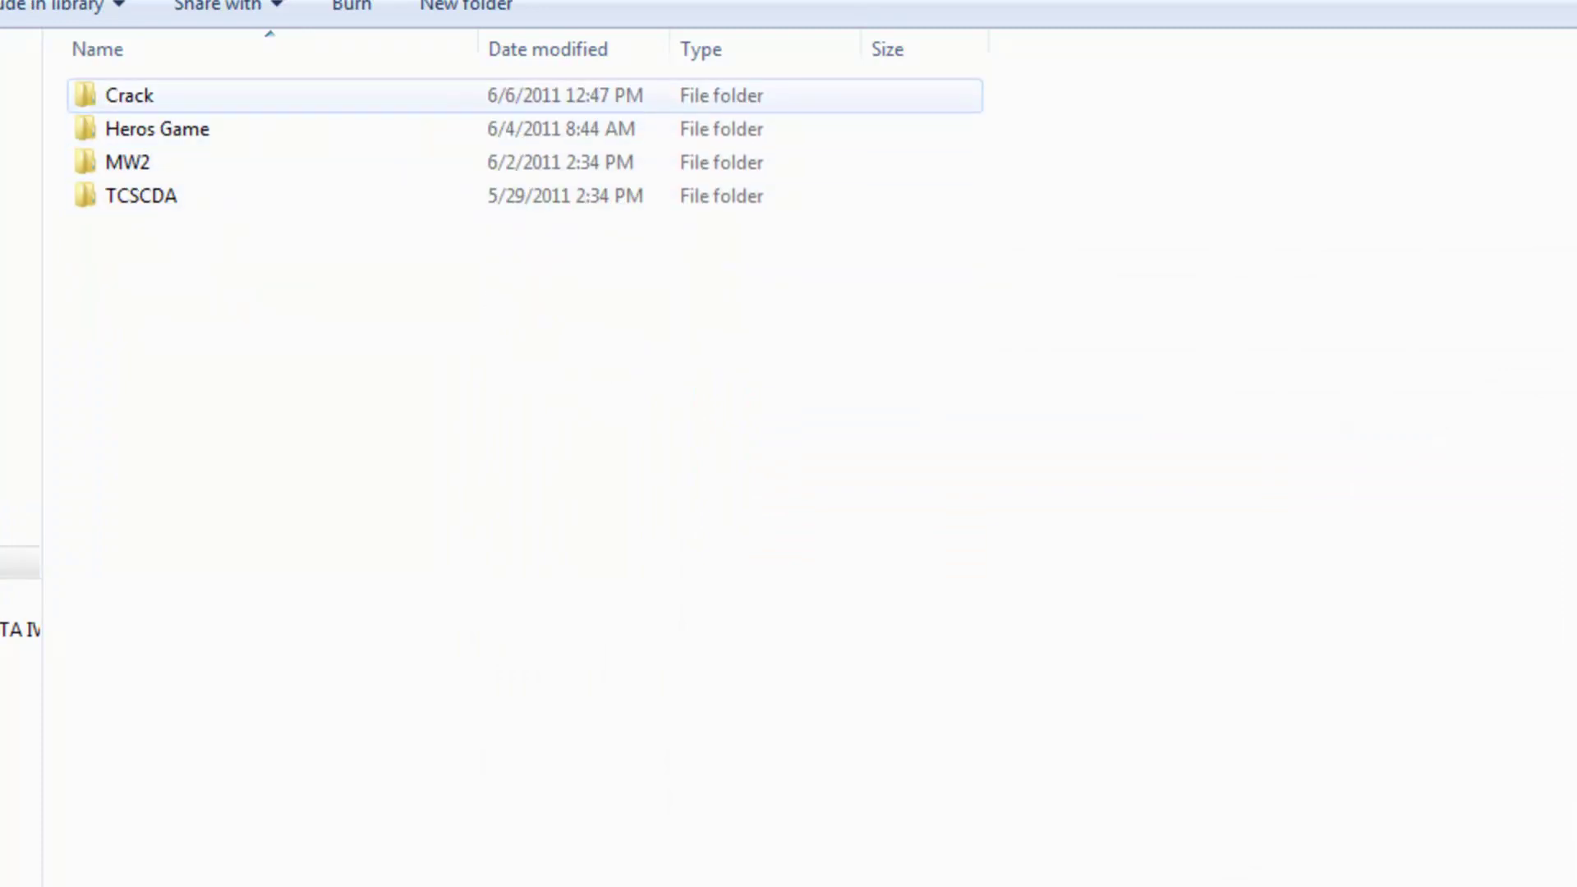
{"action": "key", "text": "Return"}
{"action": "left_click", "coordinate": [227, 94]}
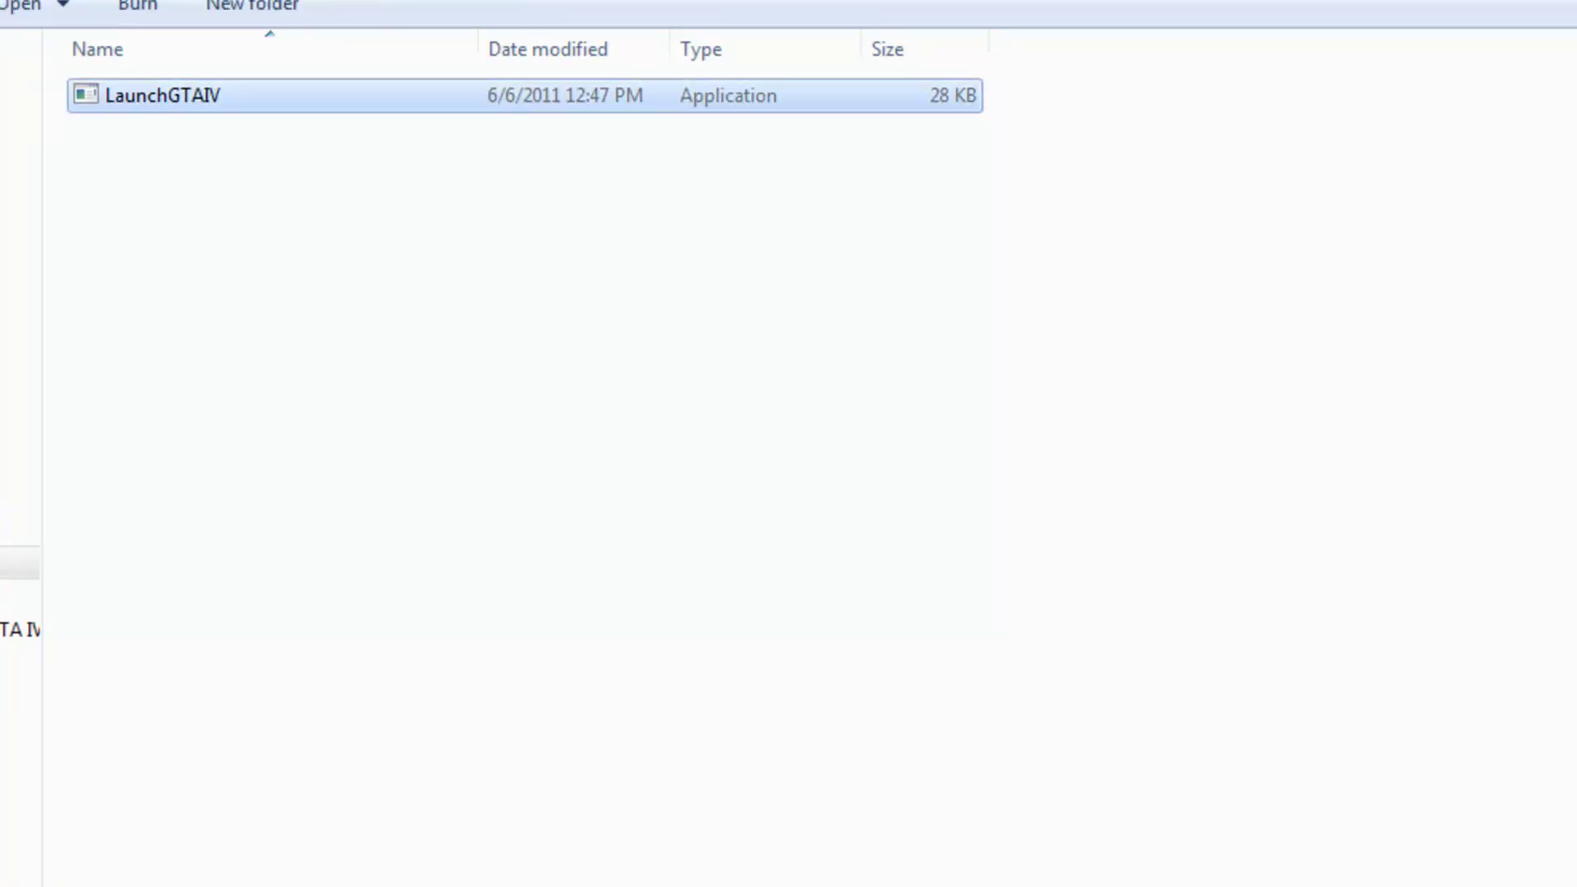
{"action": "right_click", "coordinate": [228, 92]}
{"action": "key", "text": "Up"}
{"action": "key", "text": "Up"}
{"action": "key", "text": "Down"}
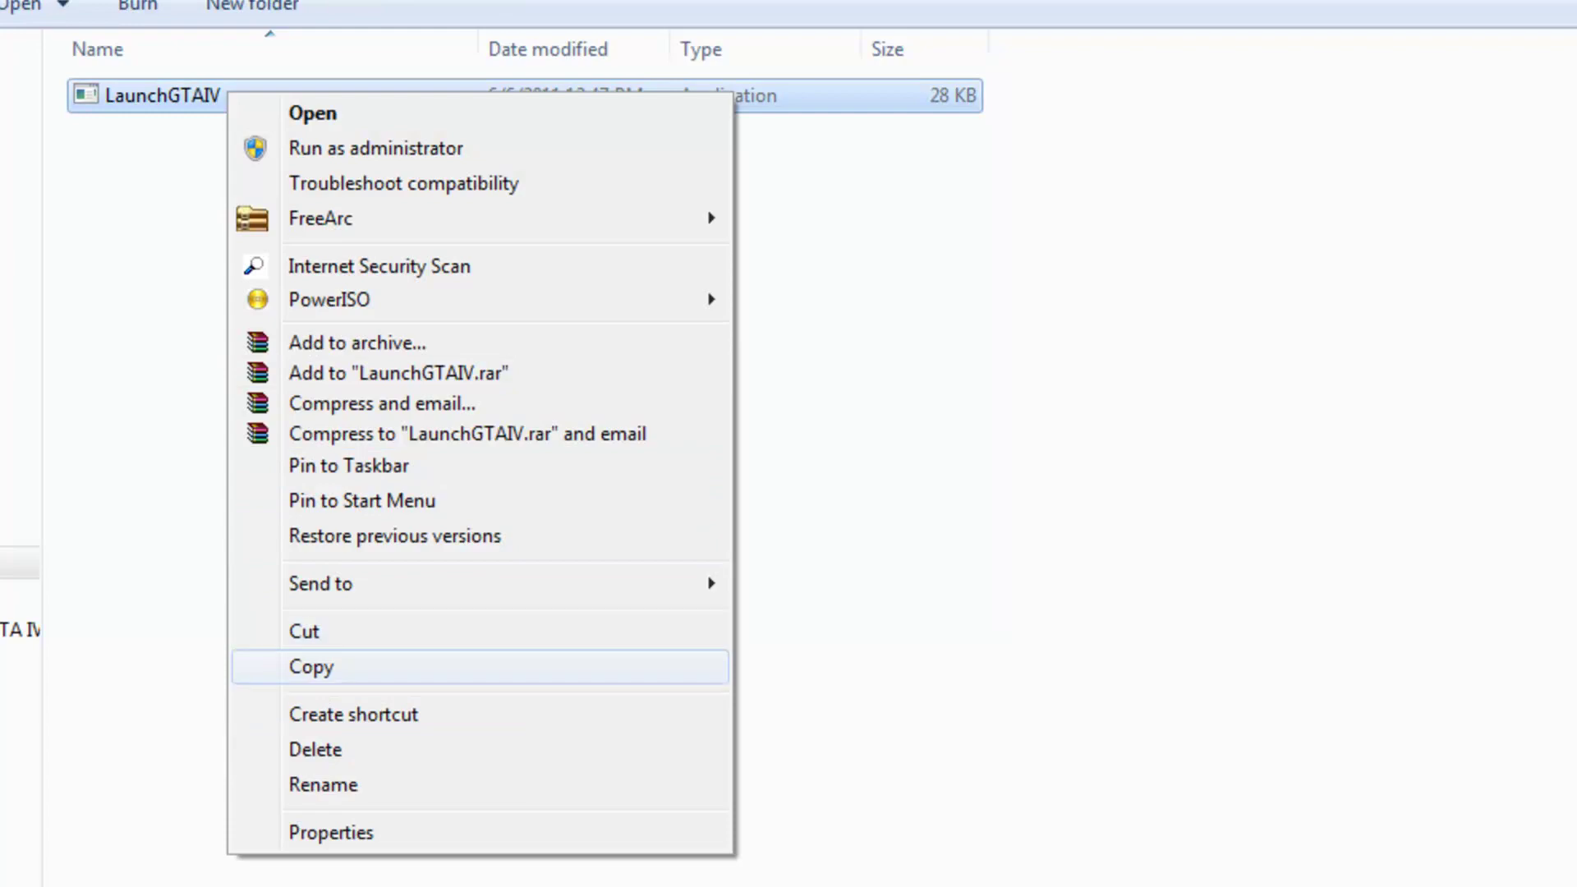
{"action": "key", "text": "Return"}
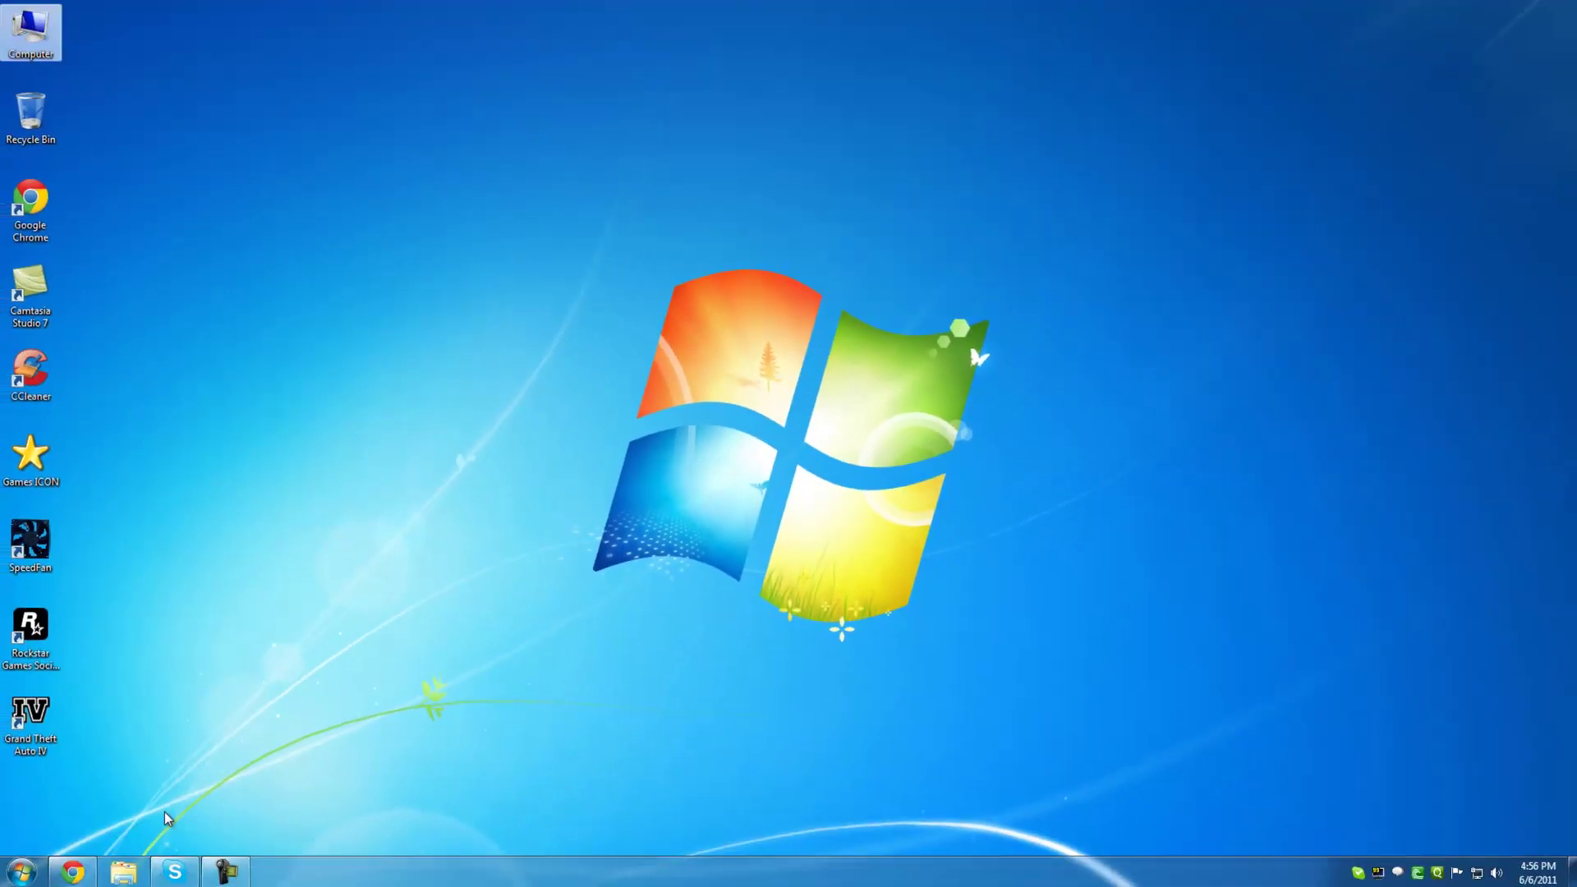
Open the file location of the Grand Theft Auto IV desktop shortcut through its properties
{"action": "key", "text": "Menu"}
{"action": "key", "text": "Up"}
{"action": "key", "text": "Return"}
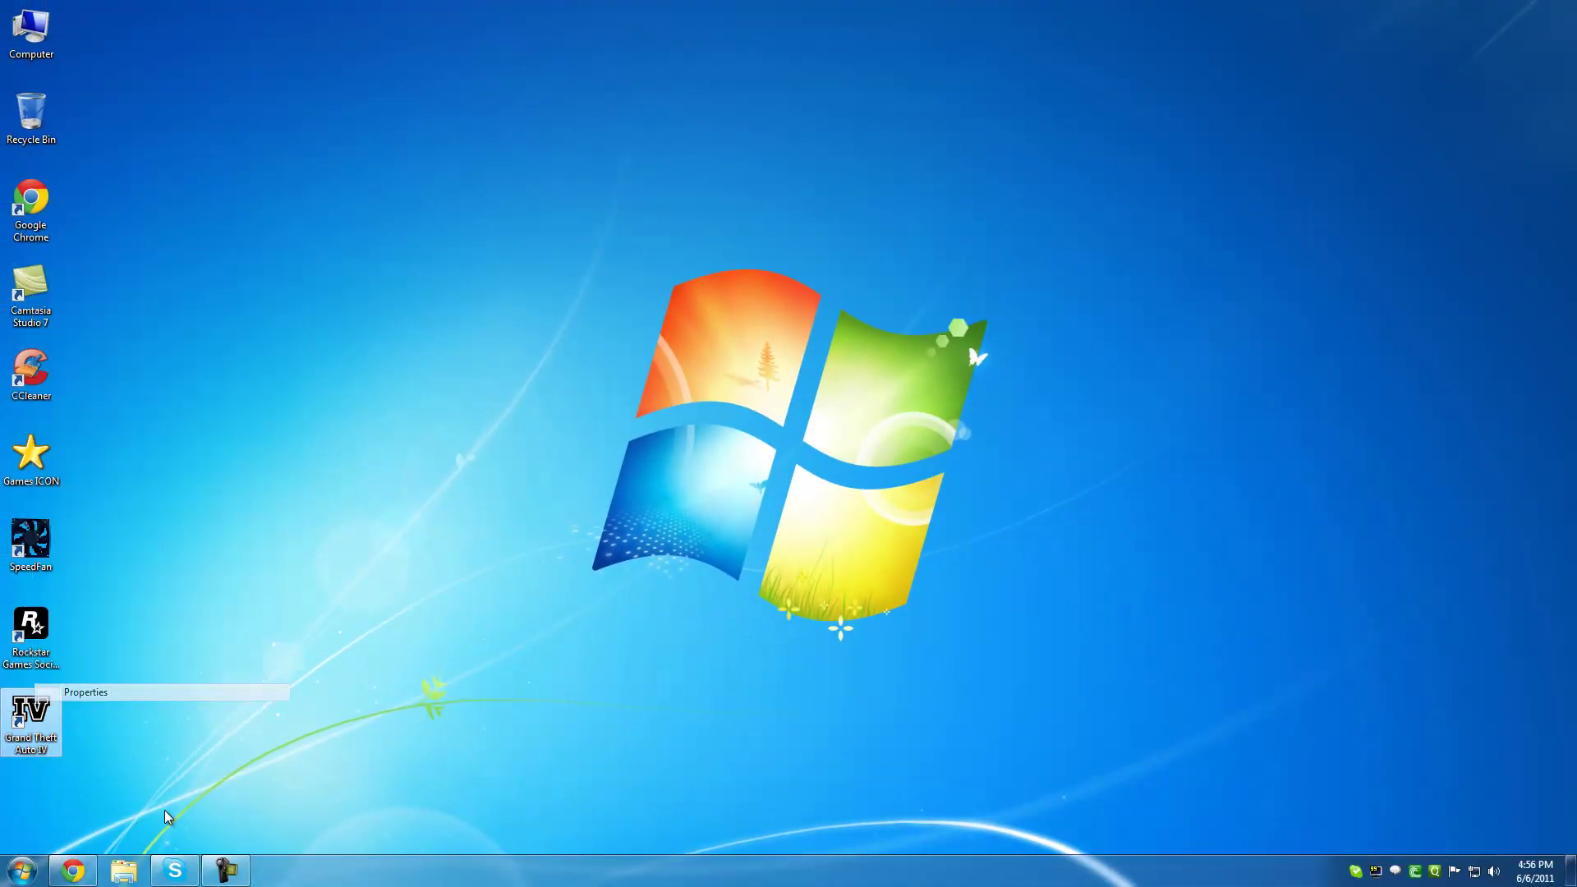
{"action": "key", "text": "alt+f"}
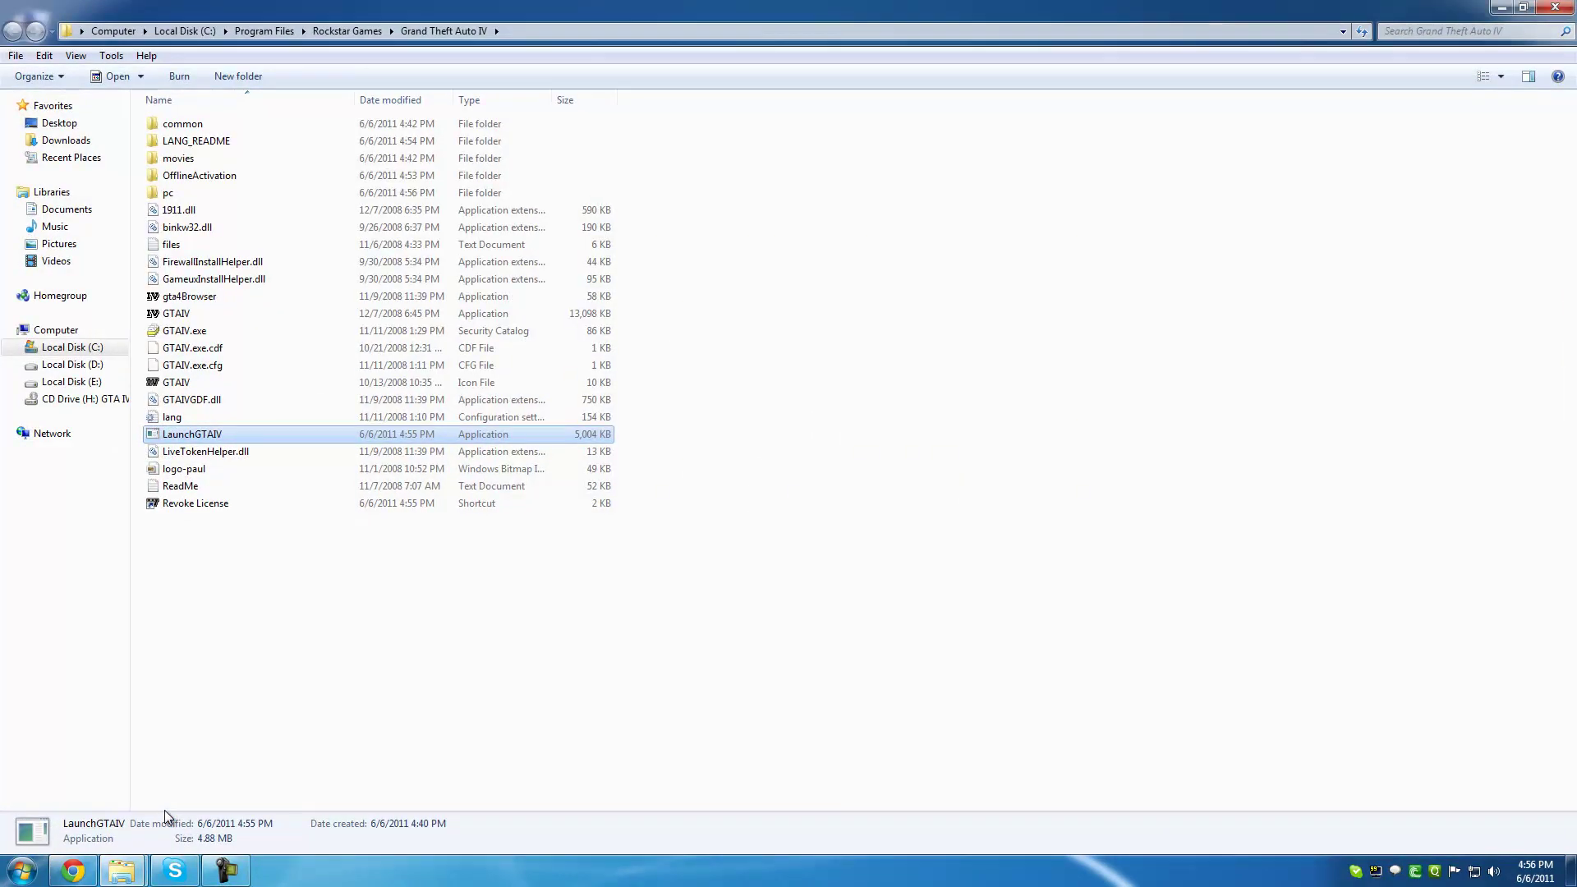
Paste LaunchGTAIV into the Grand Theft Auto IV installation folder, replacing the existing file, and close the folder and the shortcut properties
{"action": "left_click", "coordinate": [165, 810]}
{"action": "key", "text": "Menu"}
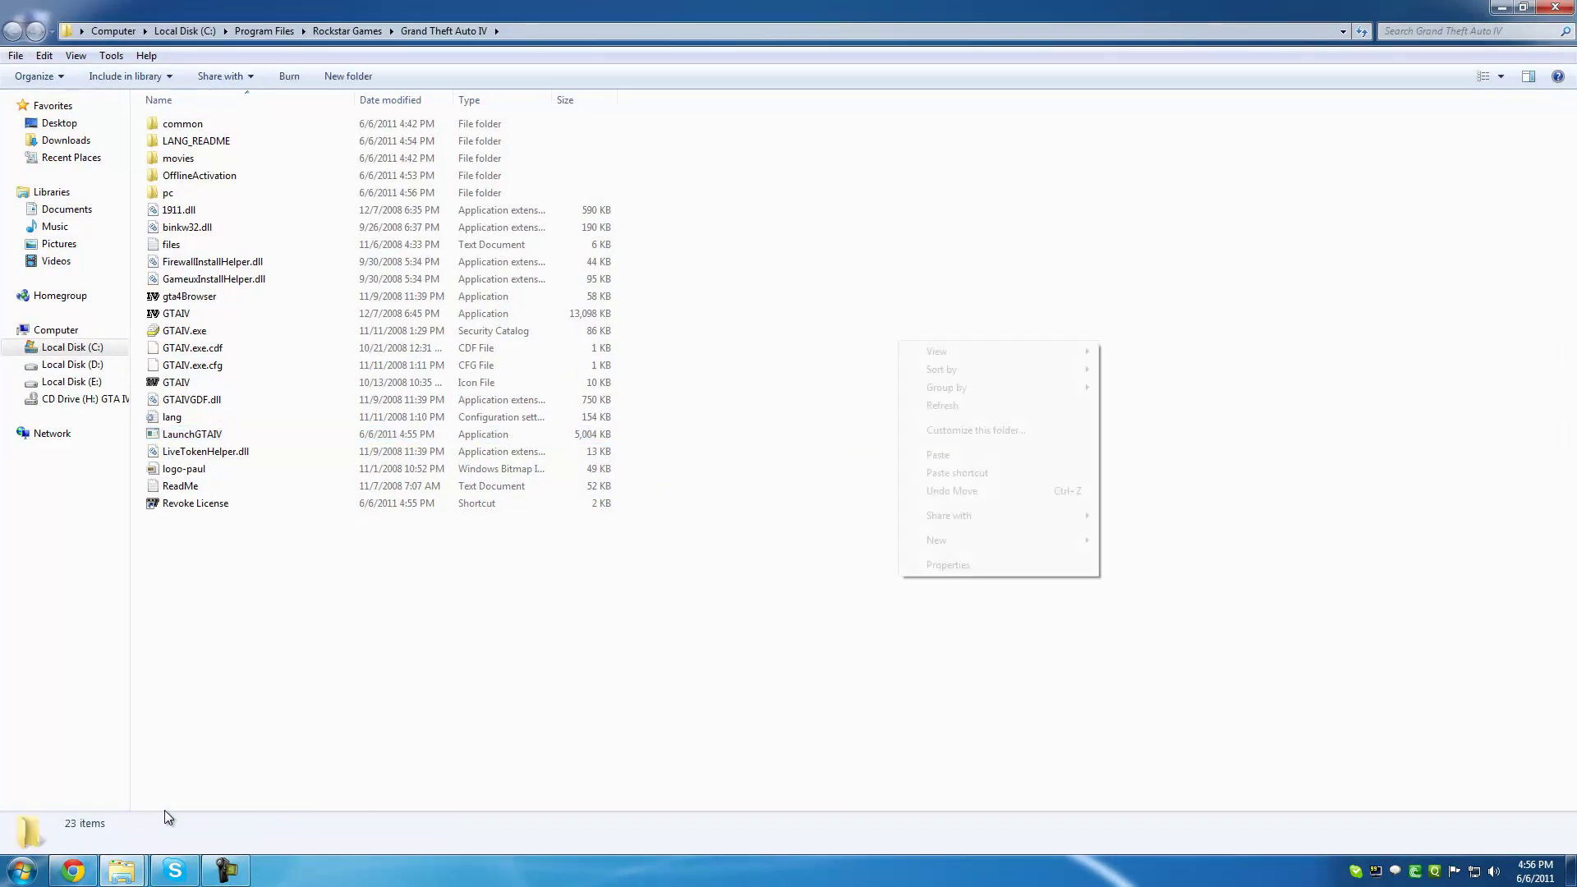
{"action": "key", "text": "Down"}
{"action": "key", "text": "Down"}
{"action": "key", "text": "Down"}
{"action": "key", "text": "Down"}
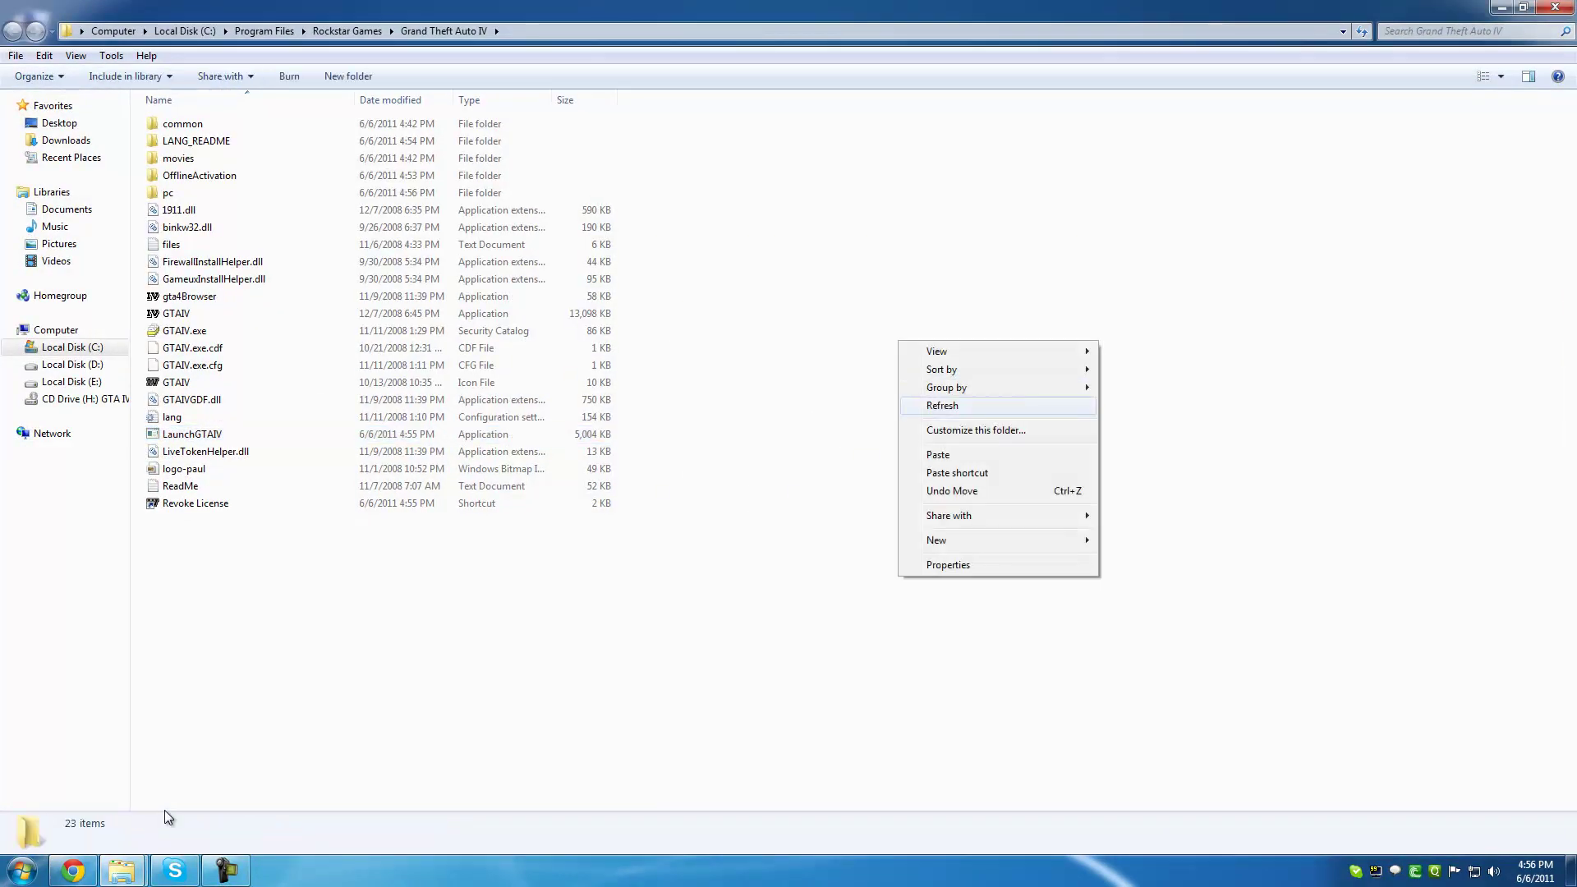
{"action": "key", "text": "Return"}
{"action": "key", "text": "p"}
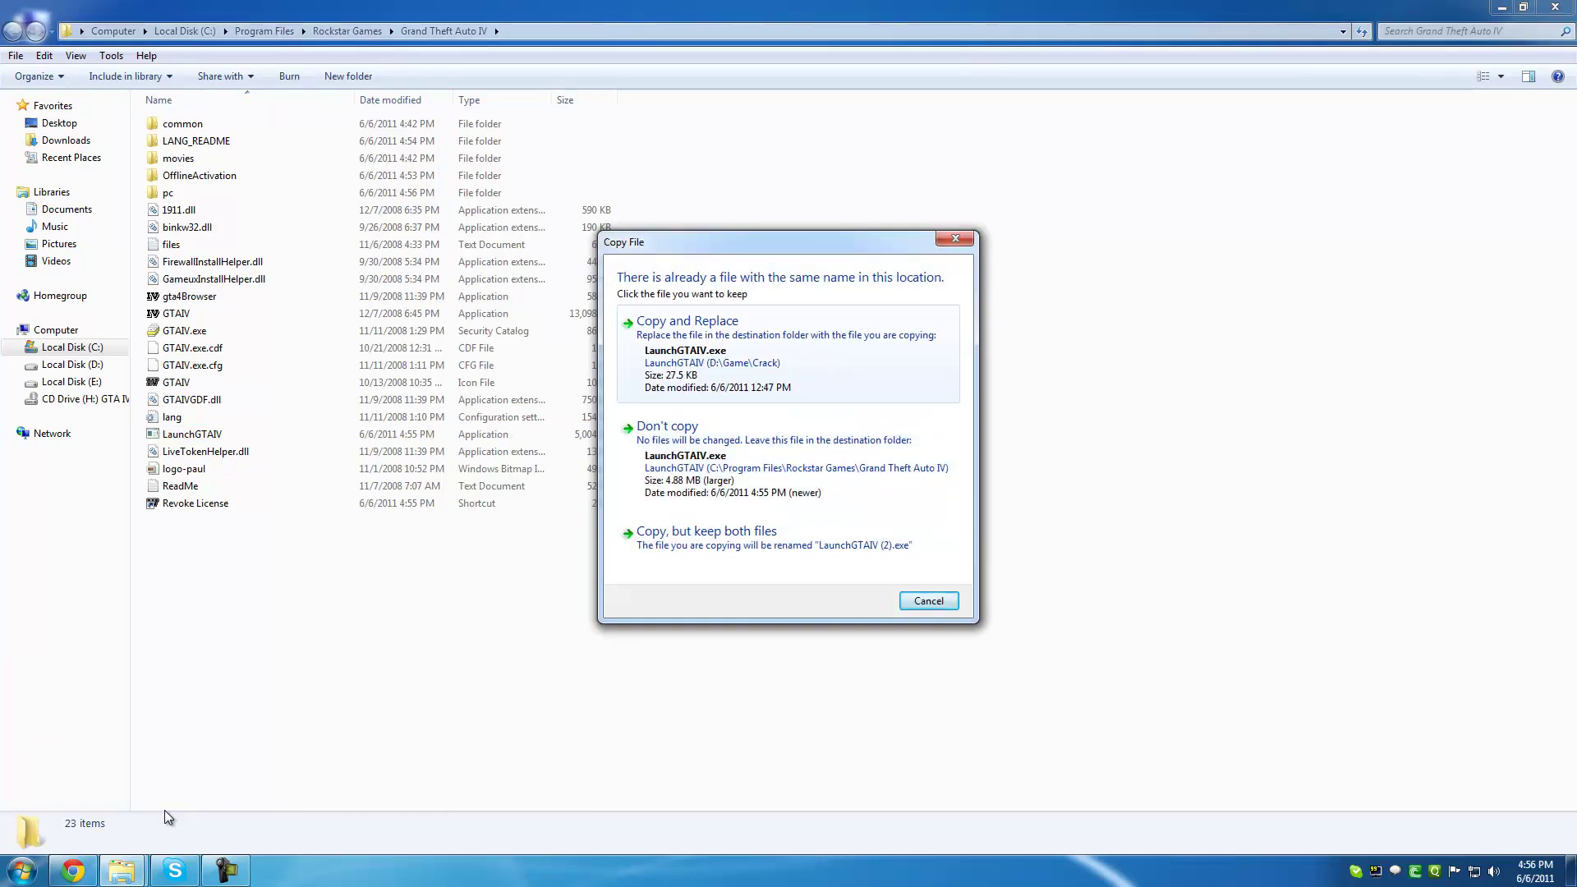
{"action": "key", "text": "Return"}
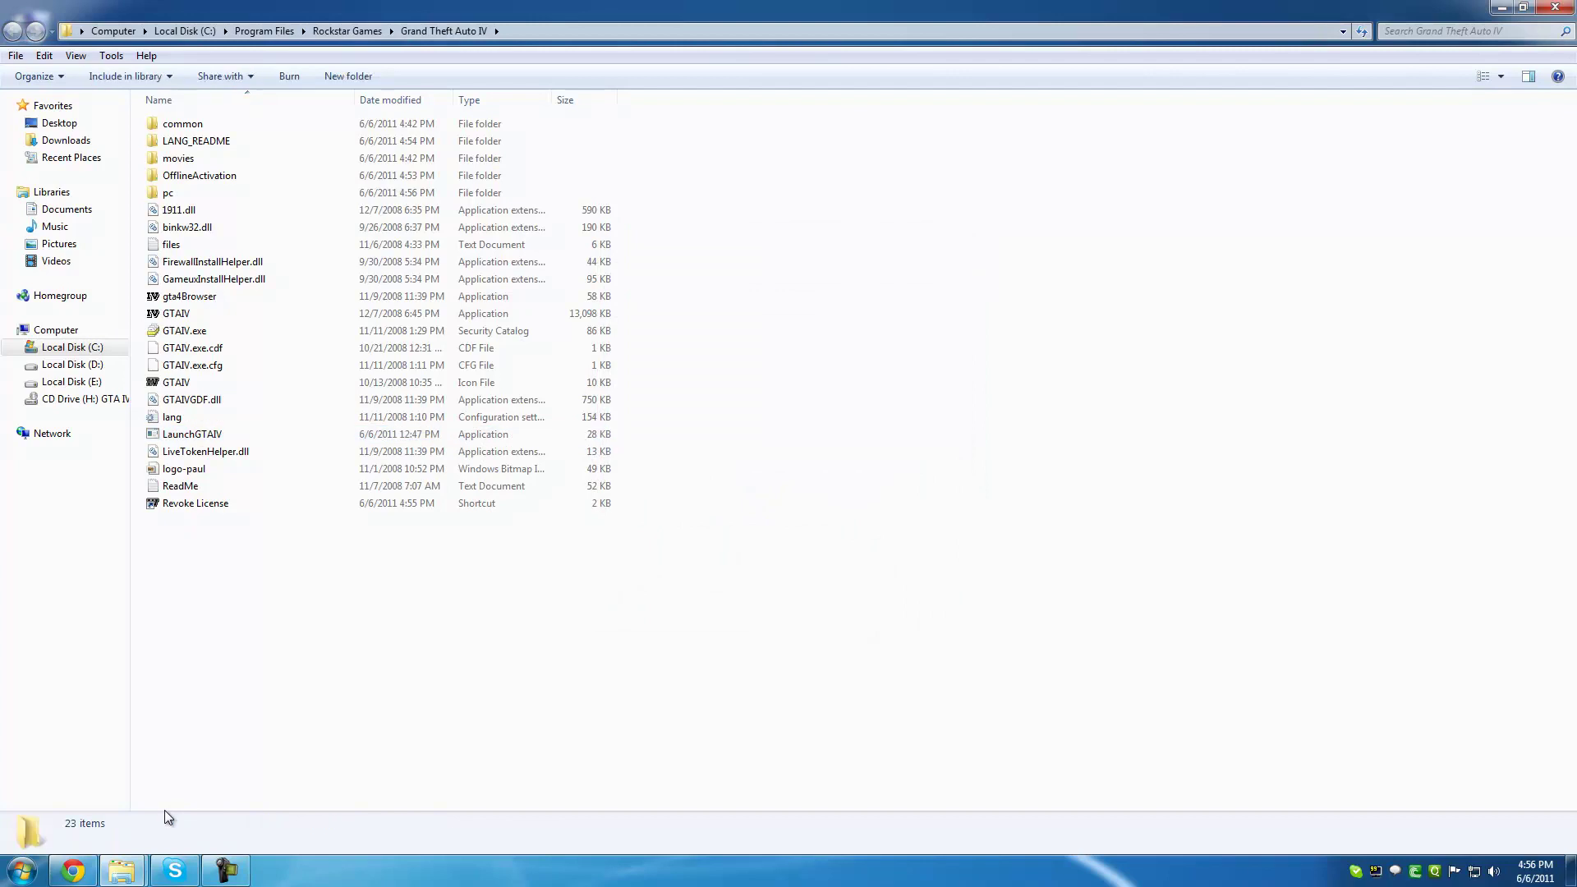
{"action": "key", "text": "alt+F4"}
{"action": "key", "text": "alt+F4"}
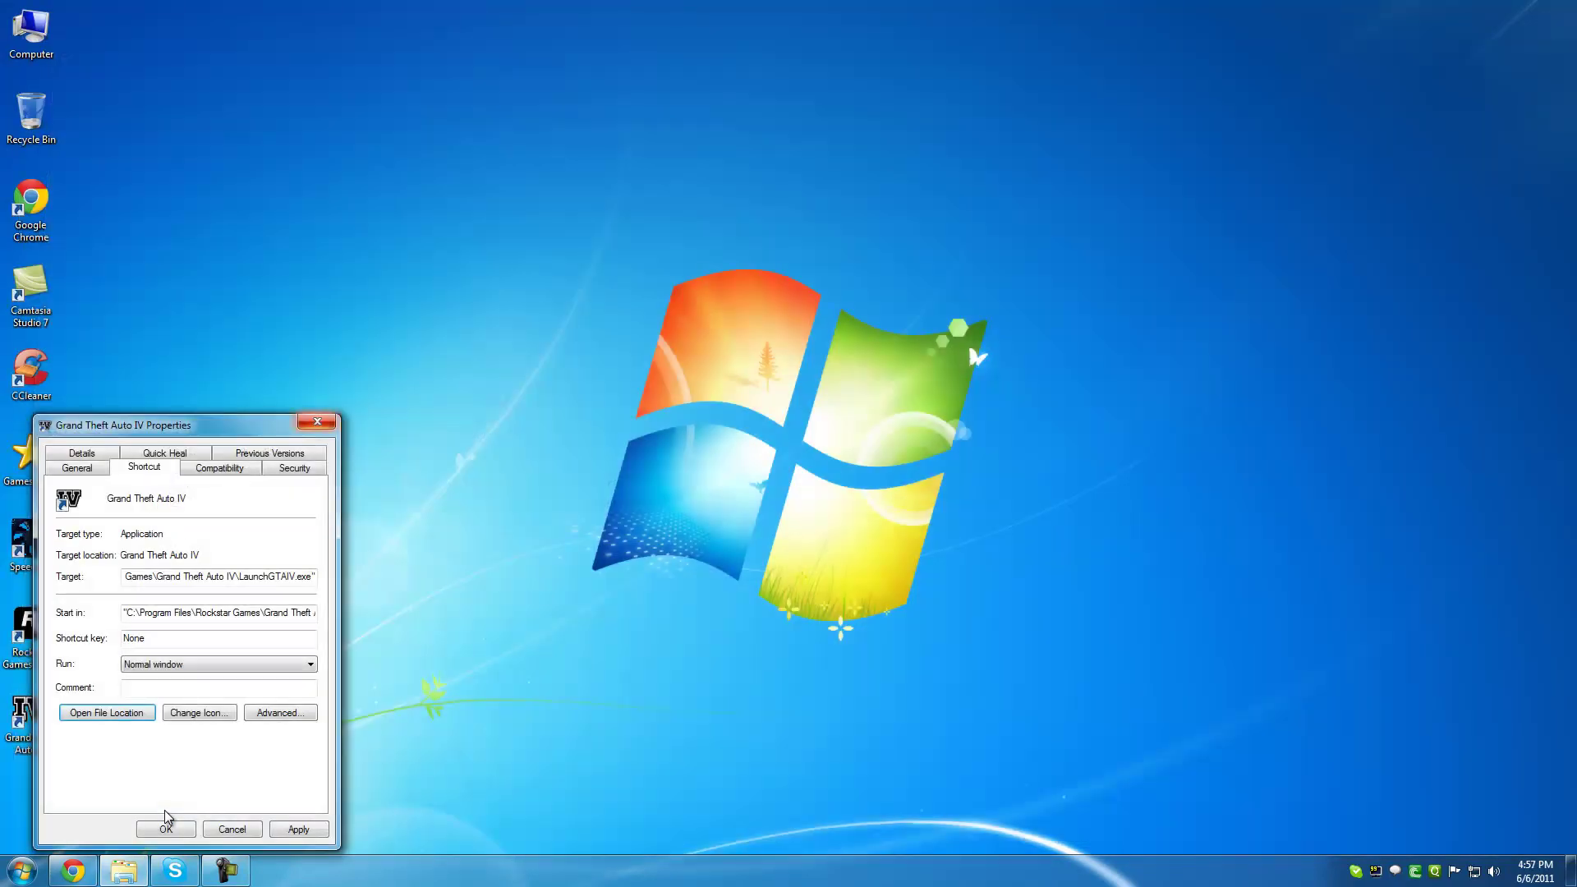
{"action": "key", "text": "Menu"}
{"action": "key", "text": "e"}
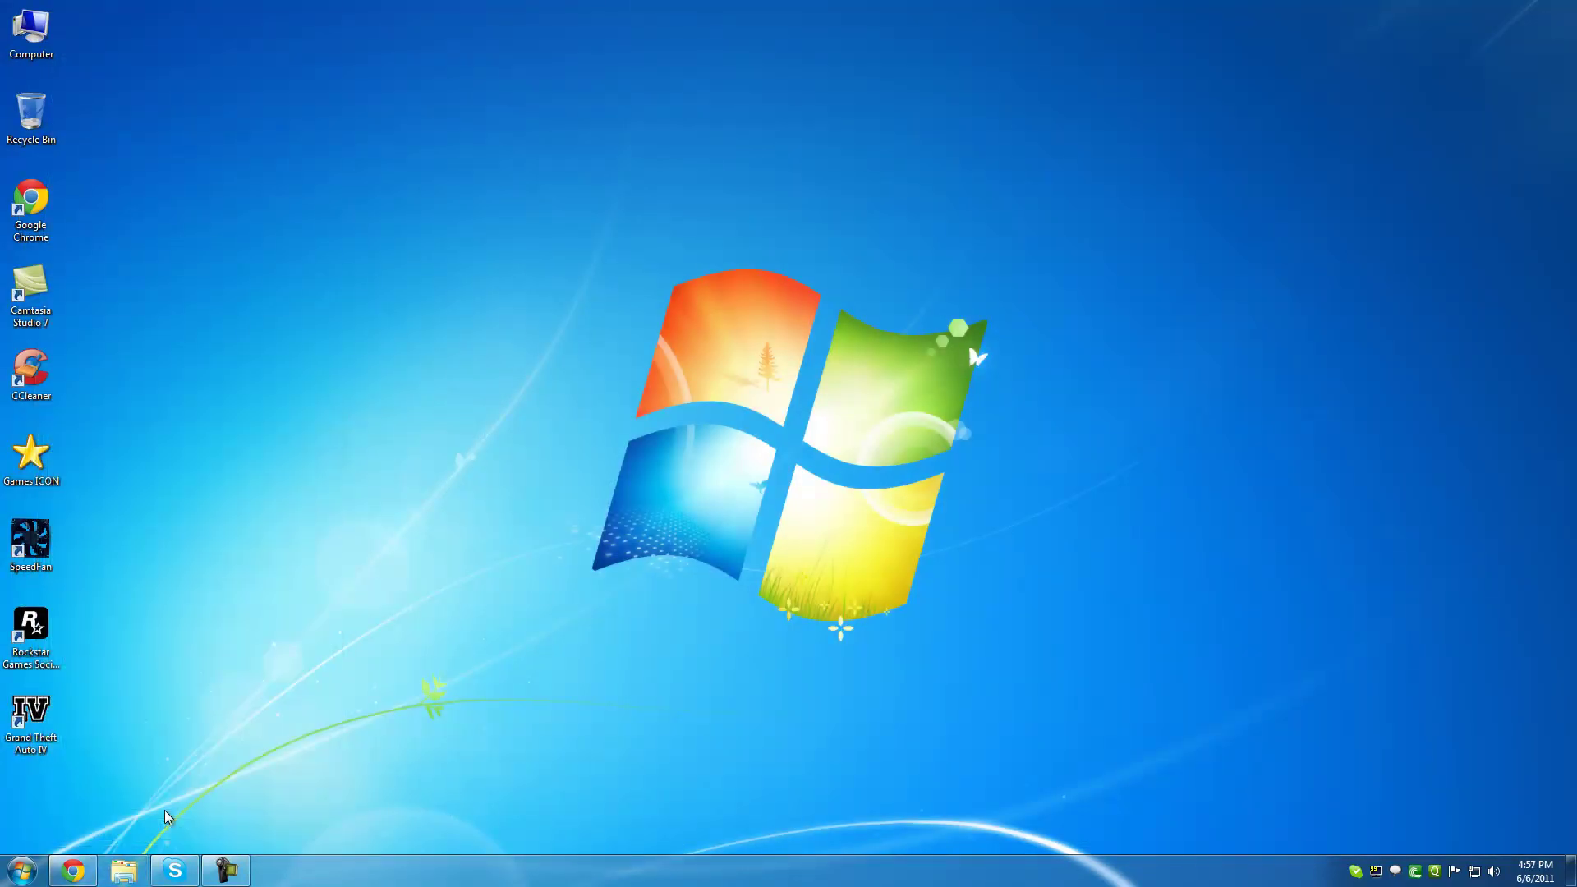
Launch Grand Theft Auto IV from the desktop and accept the Rockstar Games Social Club end user license agreement after reading to its end
{"action": "key", "text": "Return"}
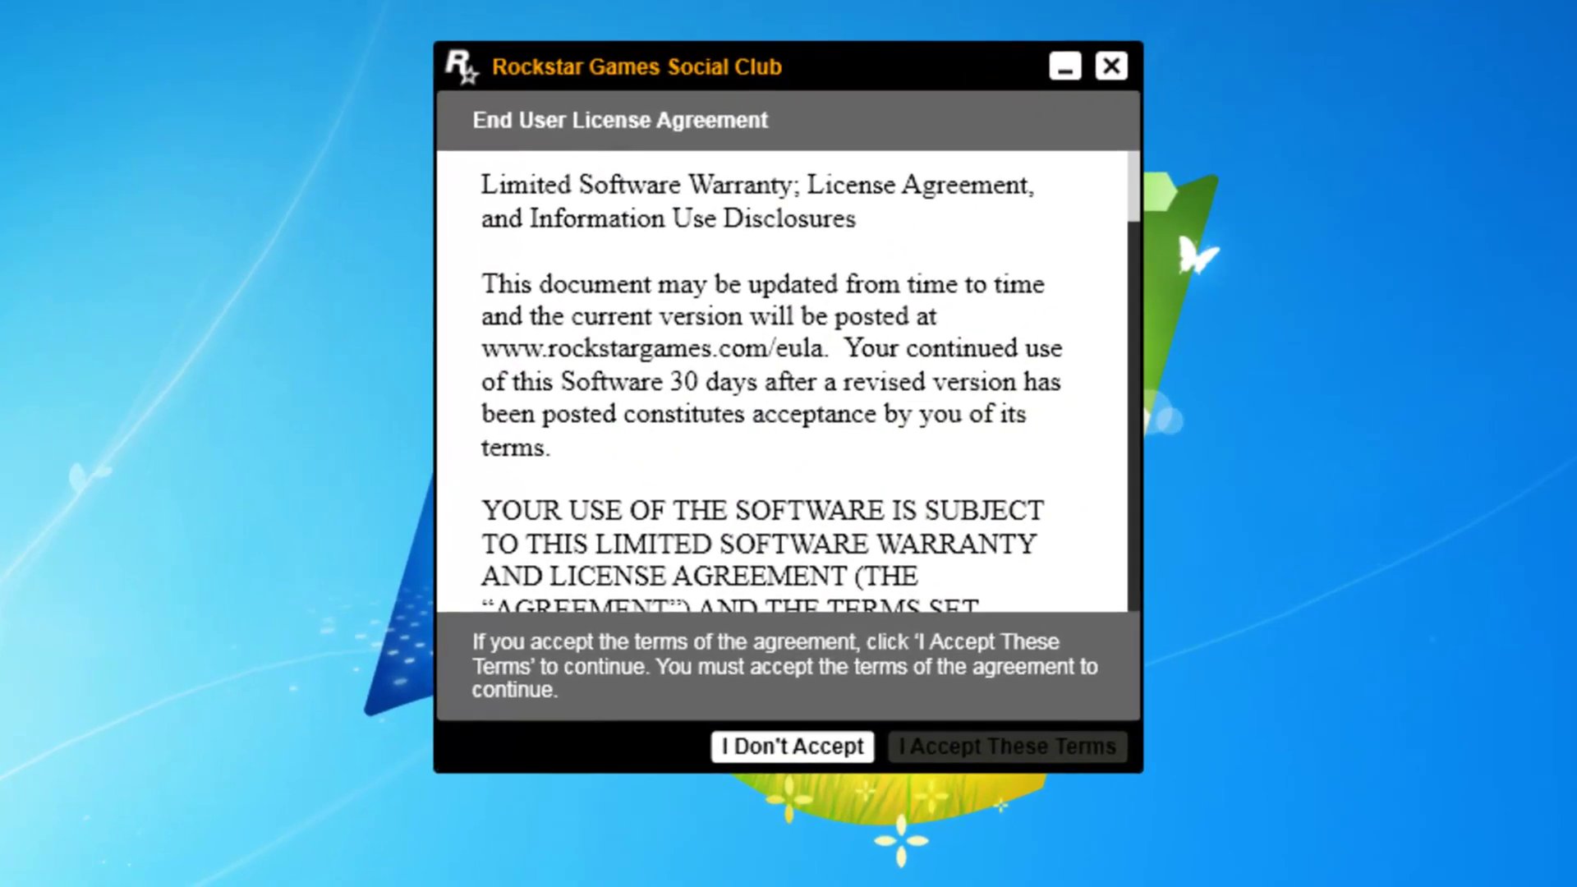
{"action": "scroll", "coordinate": [784, 382], "scroll_direction": "down", "scroll_amount": 15}
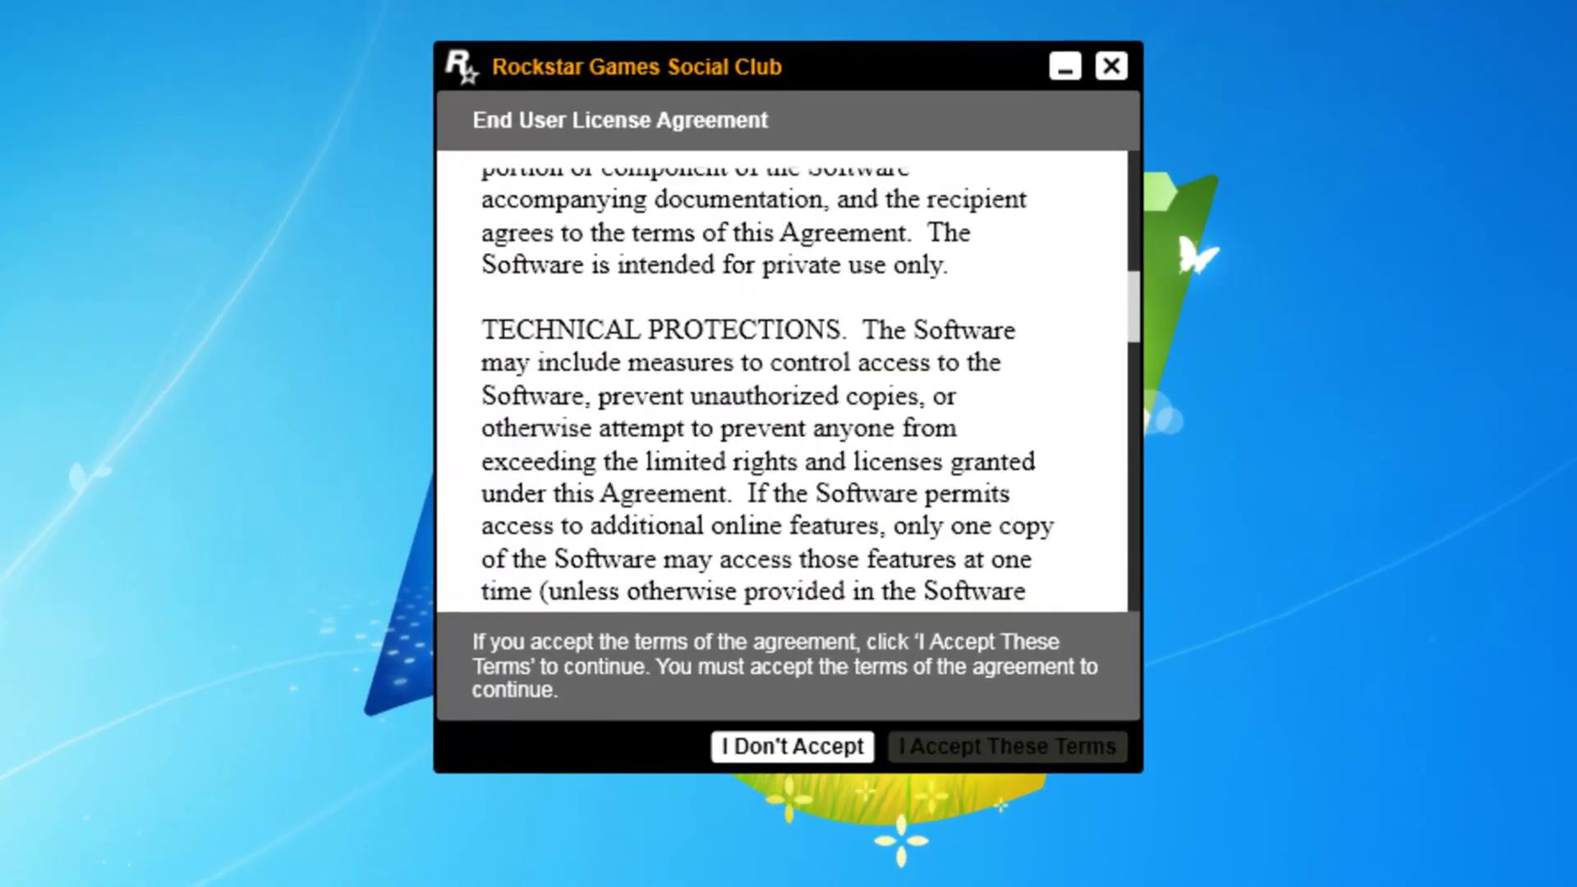
{"action": "scroll", "coordinate": [785, 382], "scroll_direction": "down", "scroll_amount": 12}
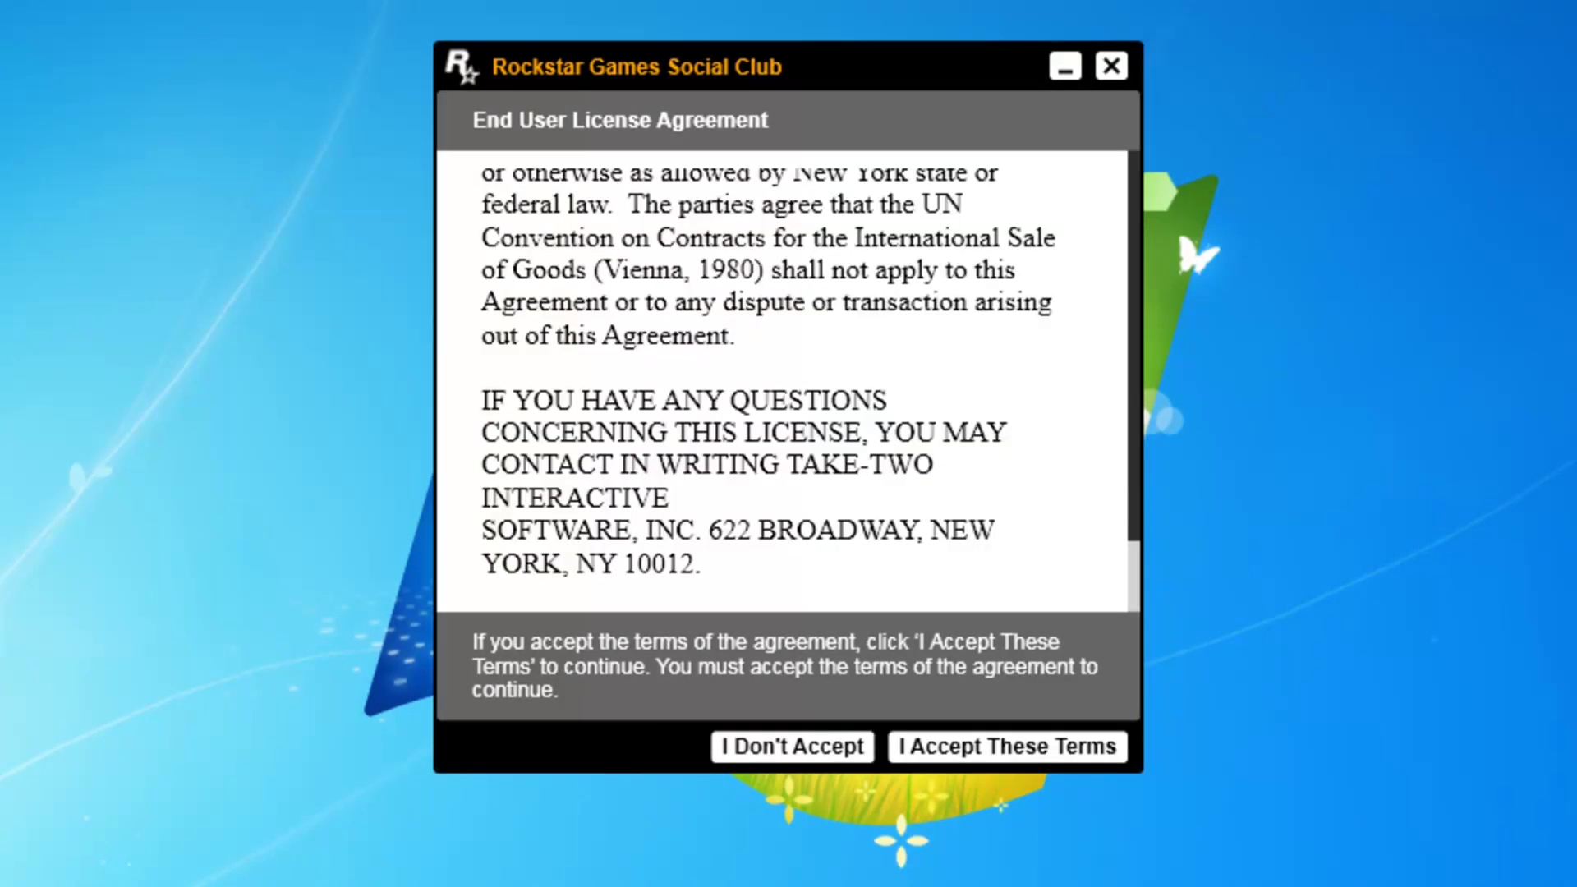
{"action": "left_click", "coordinate": [1007, 746]}
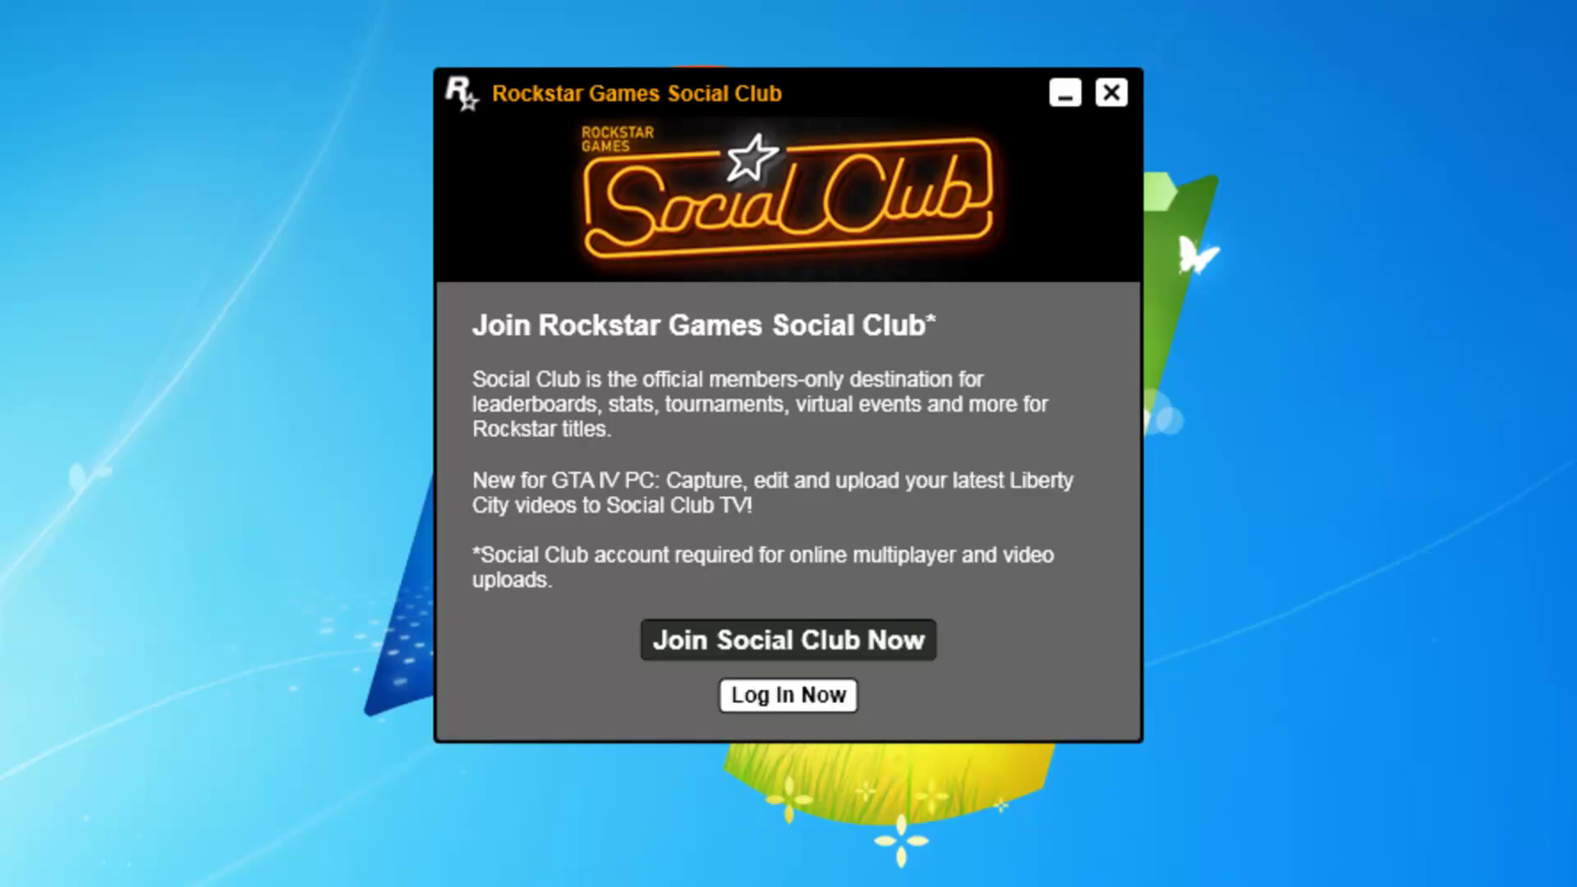
Choose to join Social Club, start playing Grand Theft Auto IV from the Social Club window without logging in, and dismiss its notices
{"action": "left_click", "coordinate": [789, 639]}
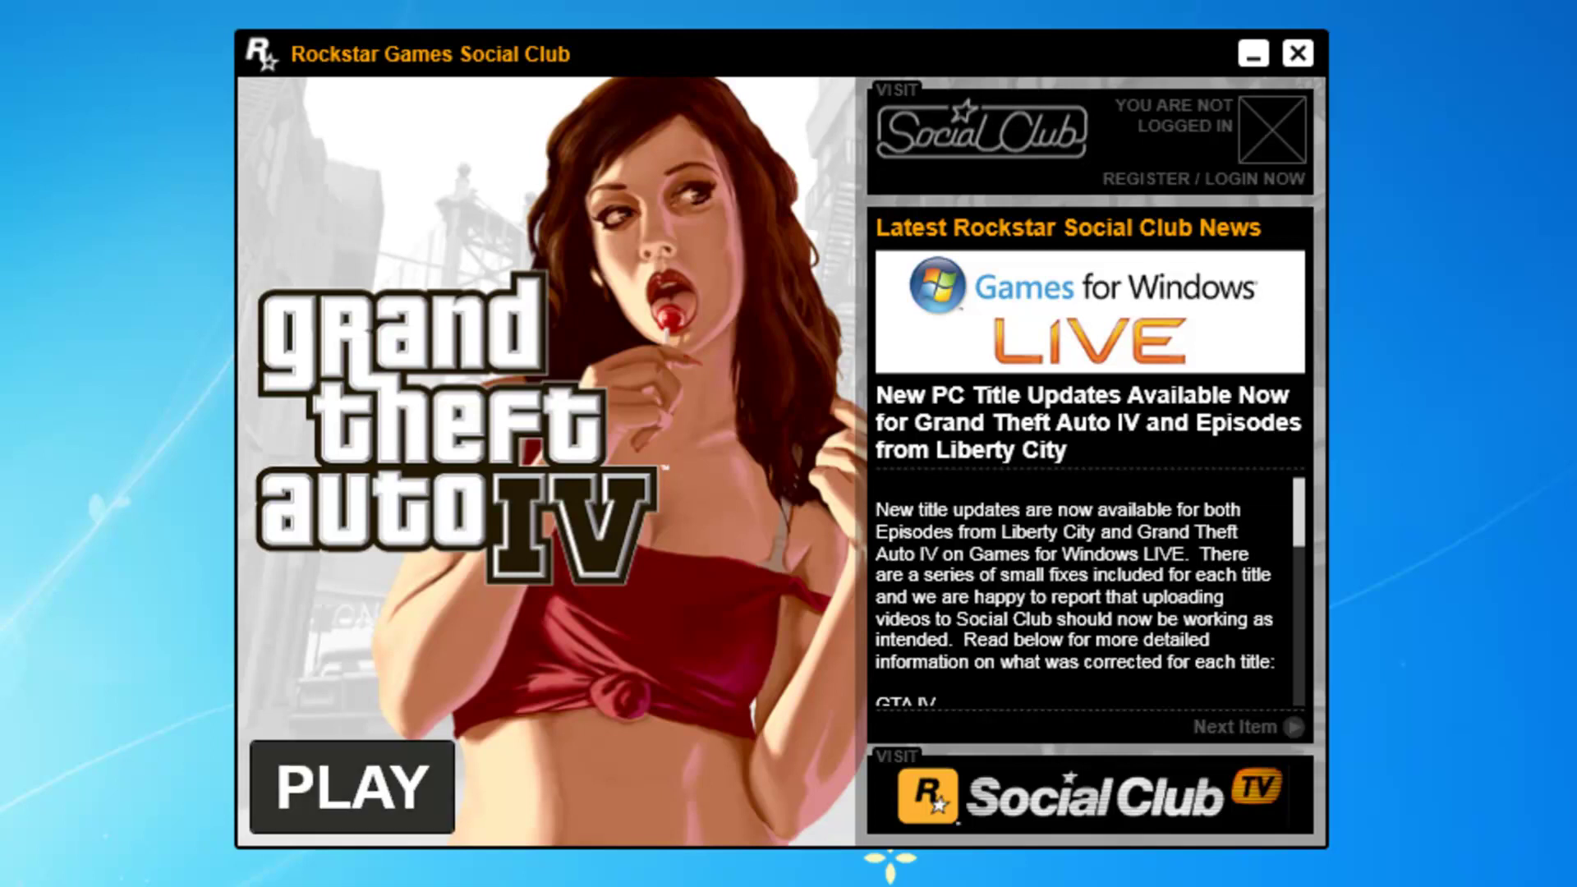
{"action": "left_click", "coordinate": [352, 787]}
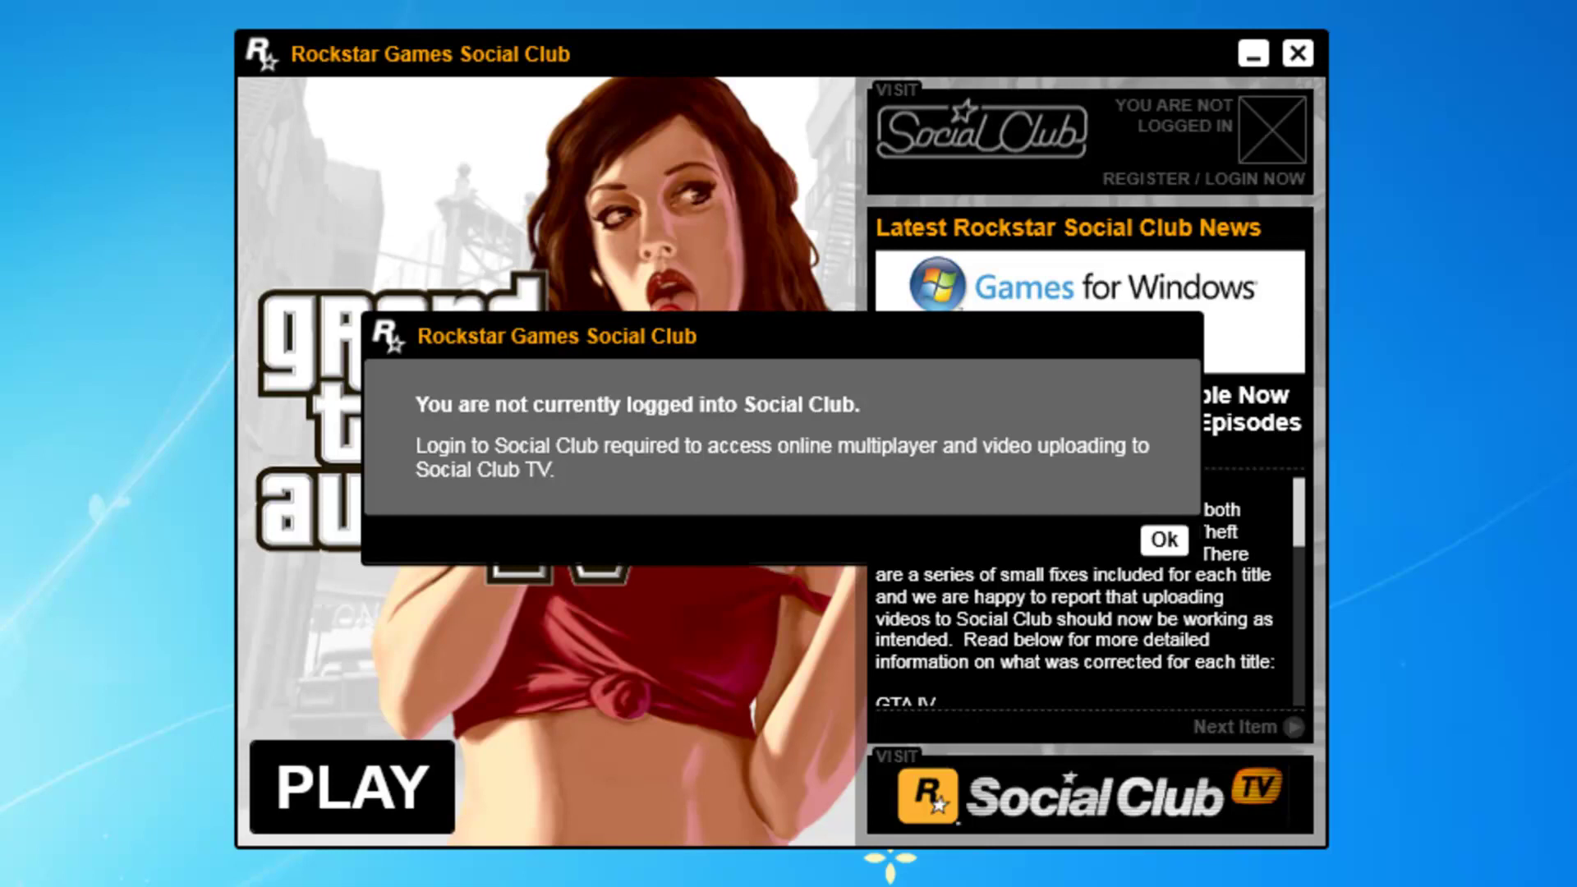
{"action": "key", "text": "Return"}
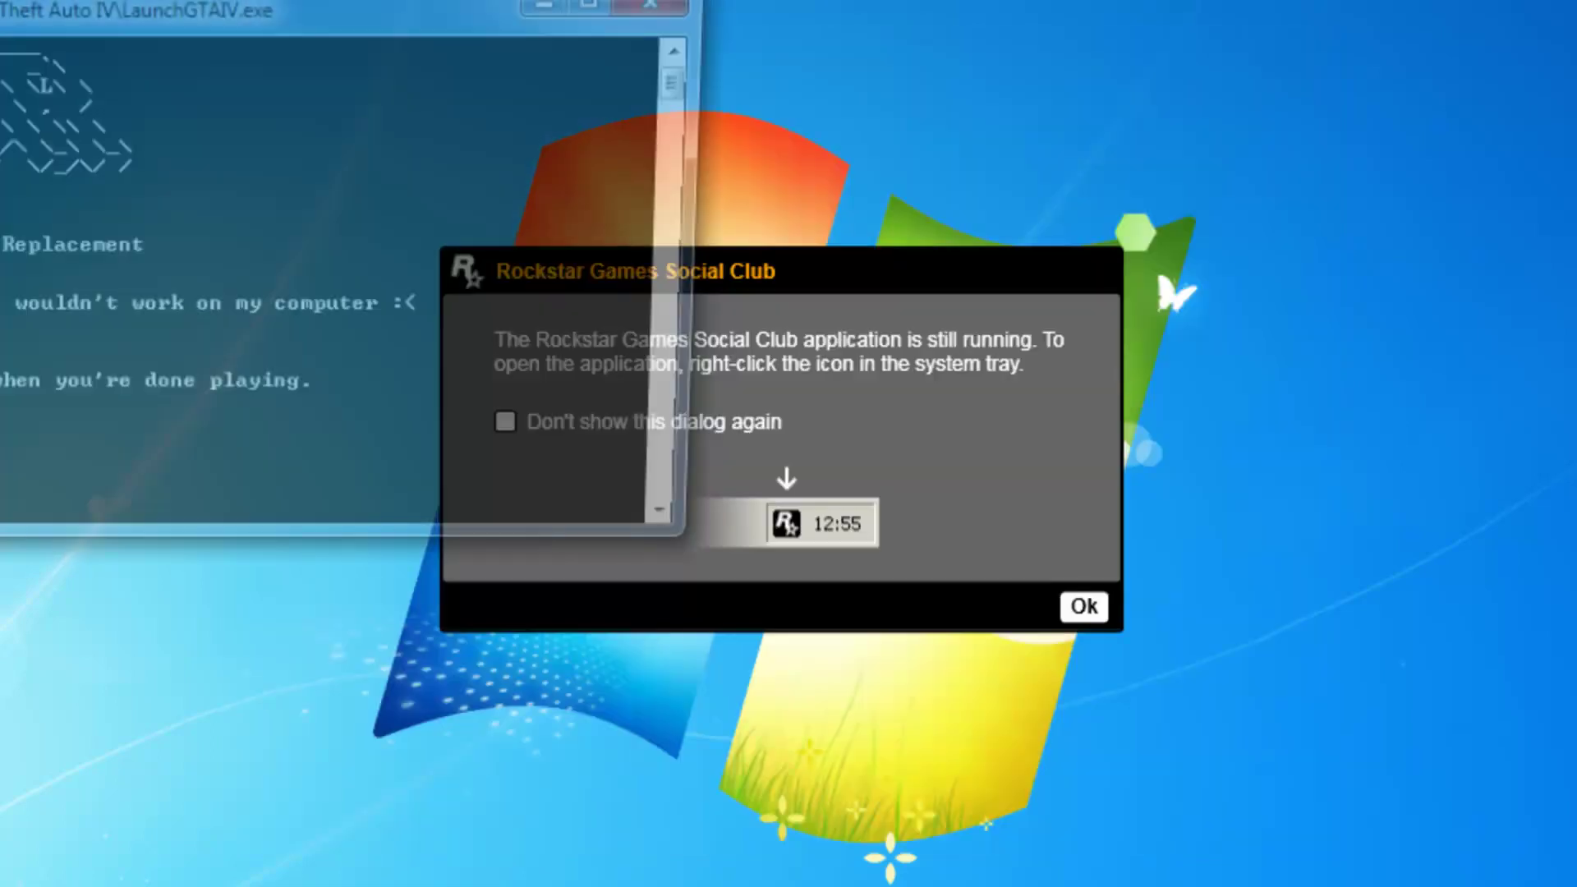
{"action": "key", "text": "Return"}
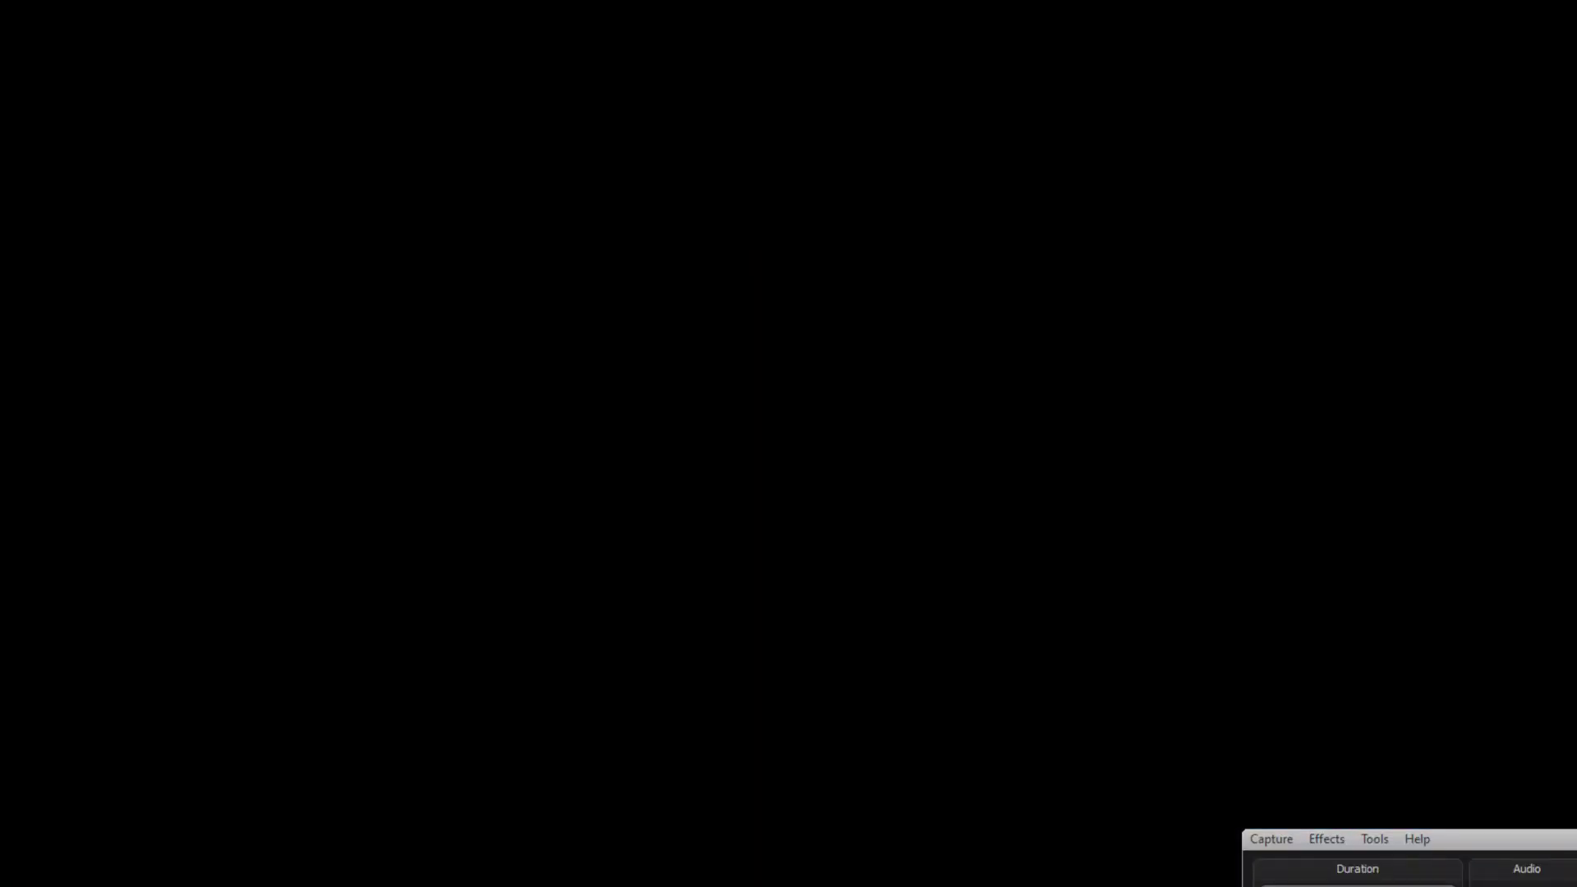
Skip the game's intro and start the game from its main menu
{"action": "key", "text": "Escape"}
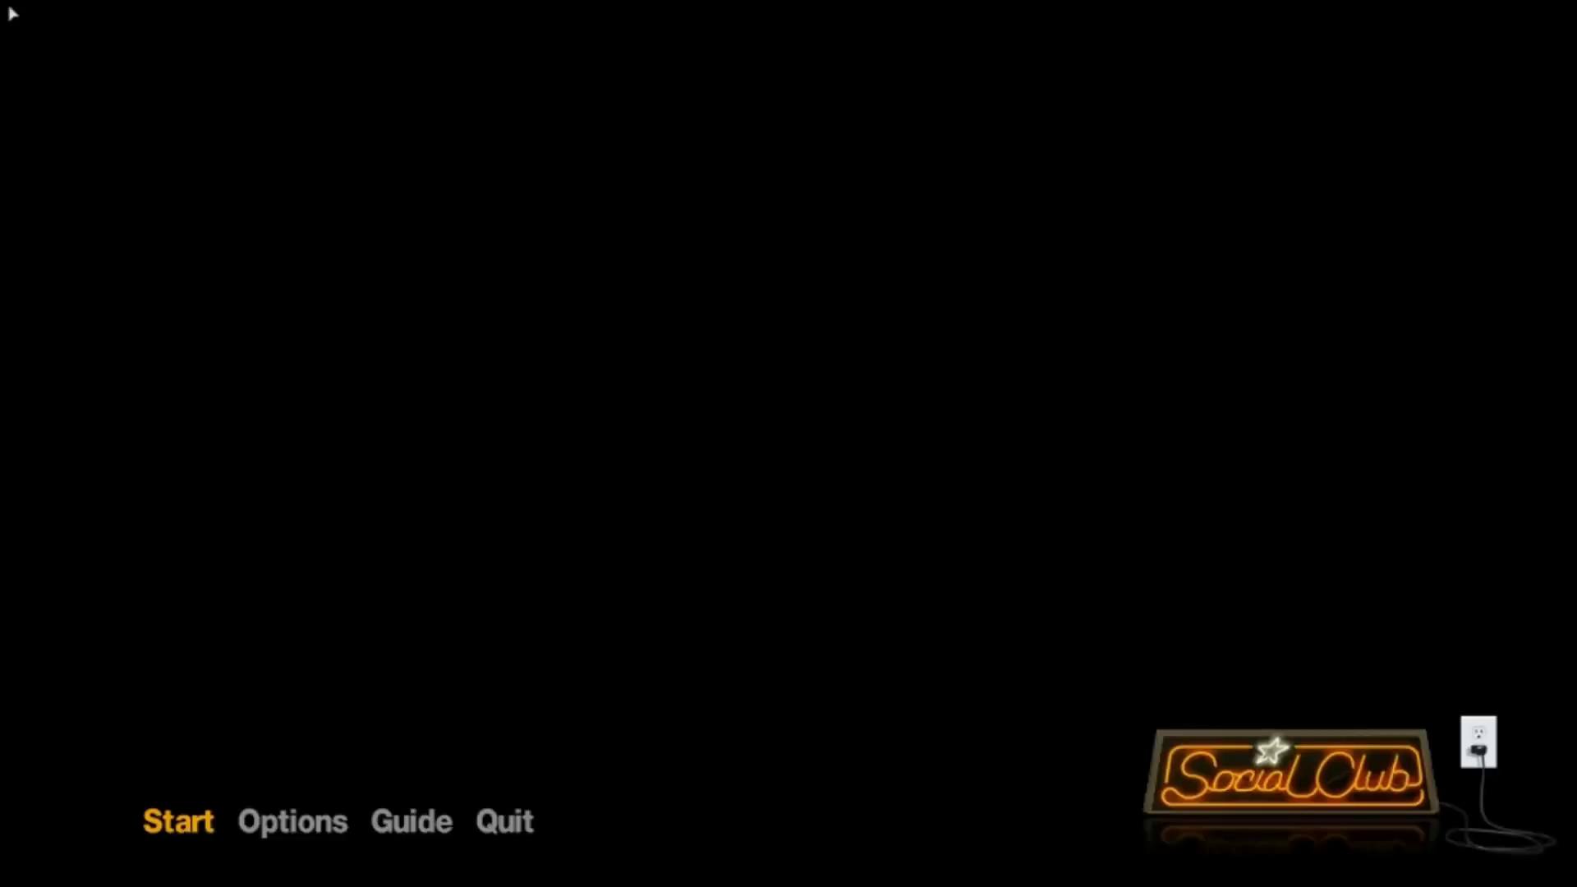
{"action": "key", "text": "Right"}
{"action": "key", "text": "Left"}
{"action": "key", "text": "Return"}
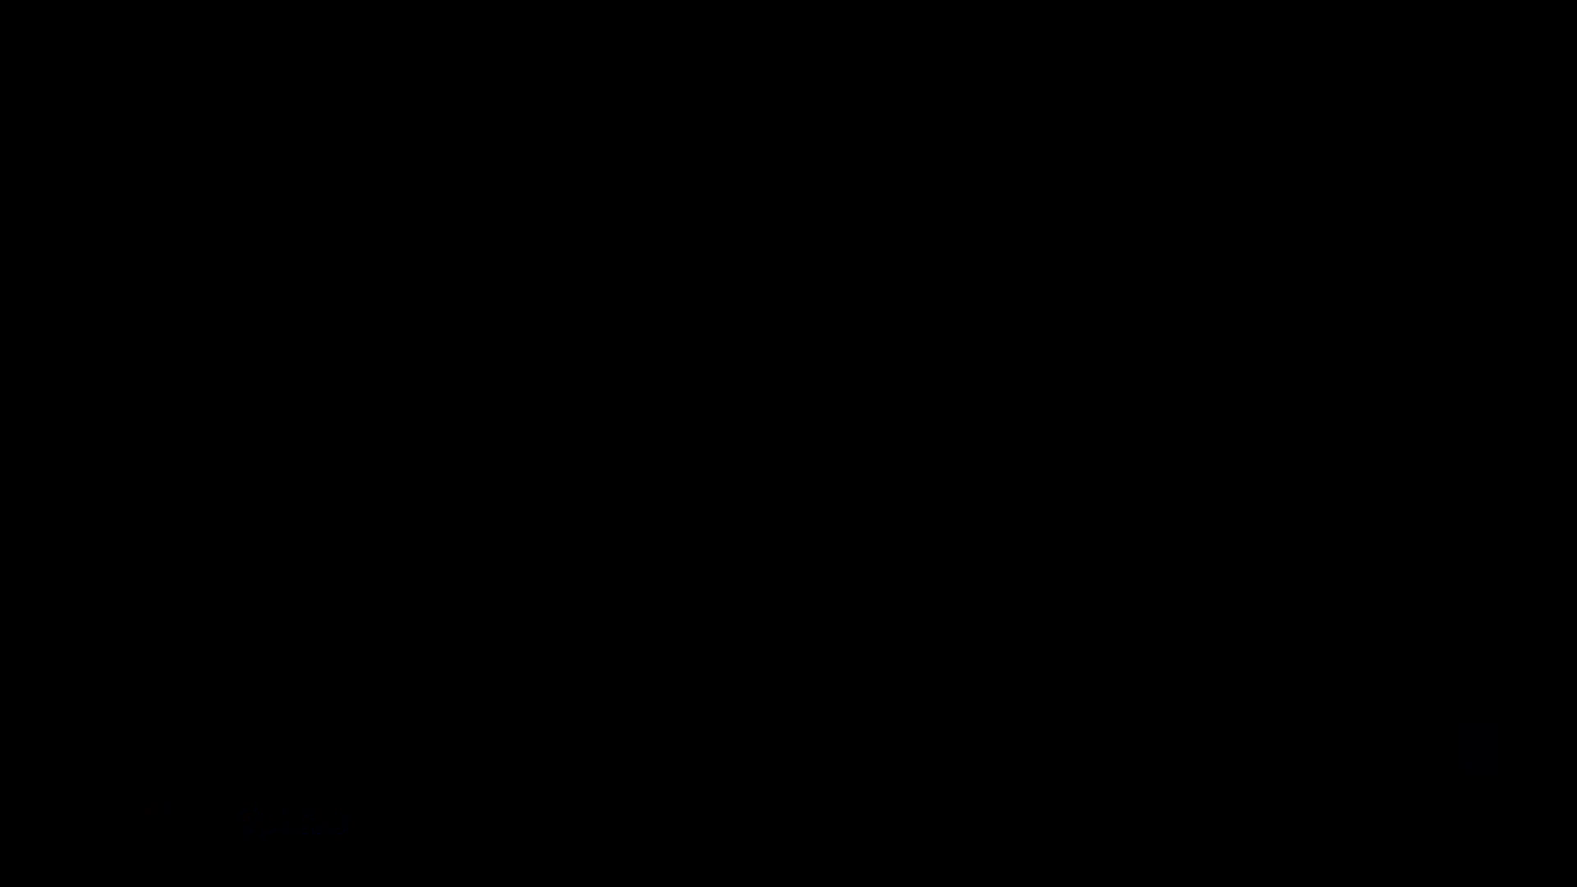